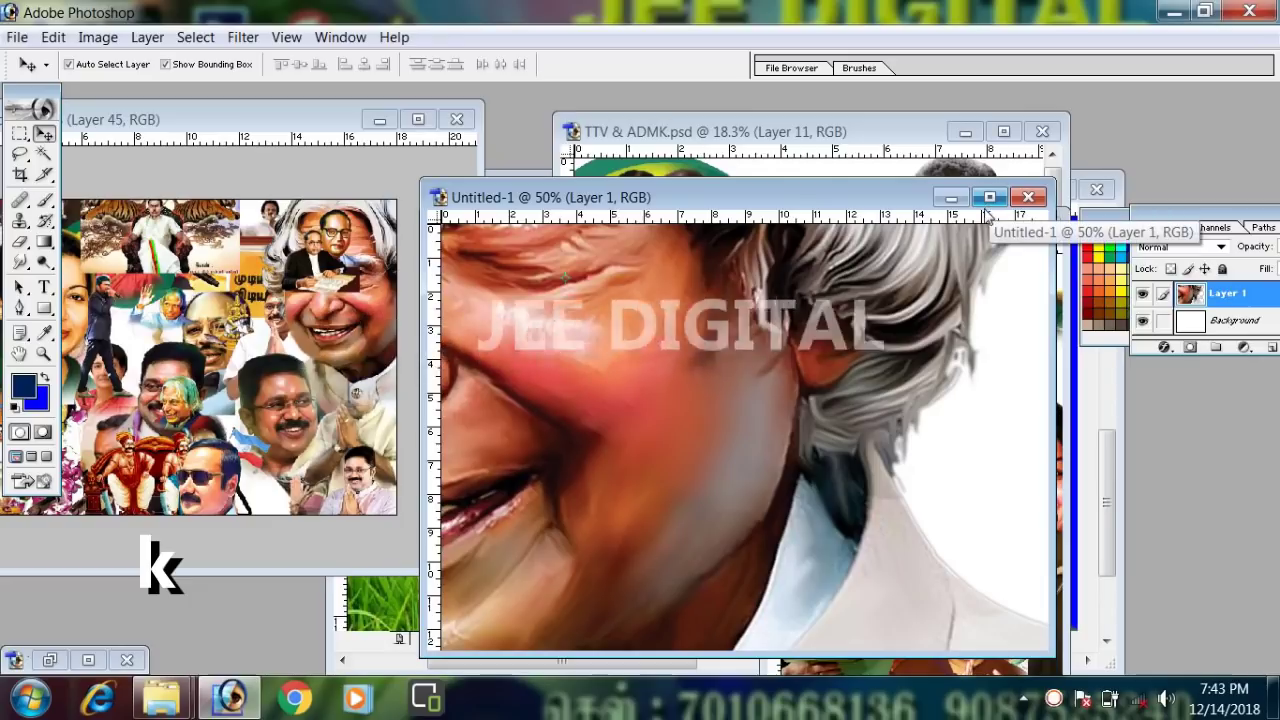
- Raise the resolution of the blank Untitled-1 document in Image Size, with proportions constrained
{"action": "left_click", "coordinate": [989, 203]}
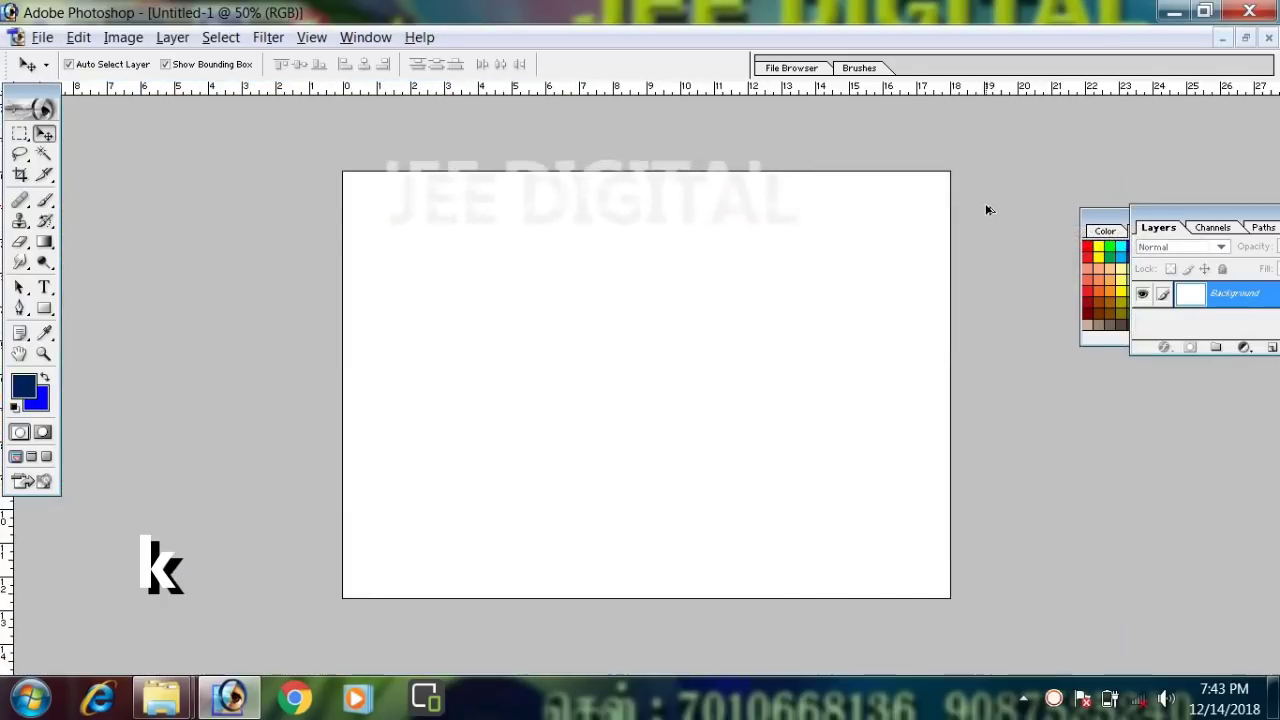
{"action": "key", "text": "ctrl+alt+i"}
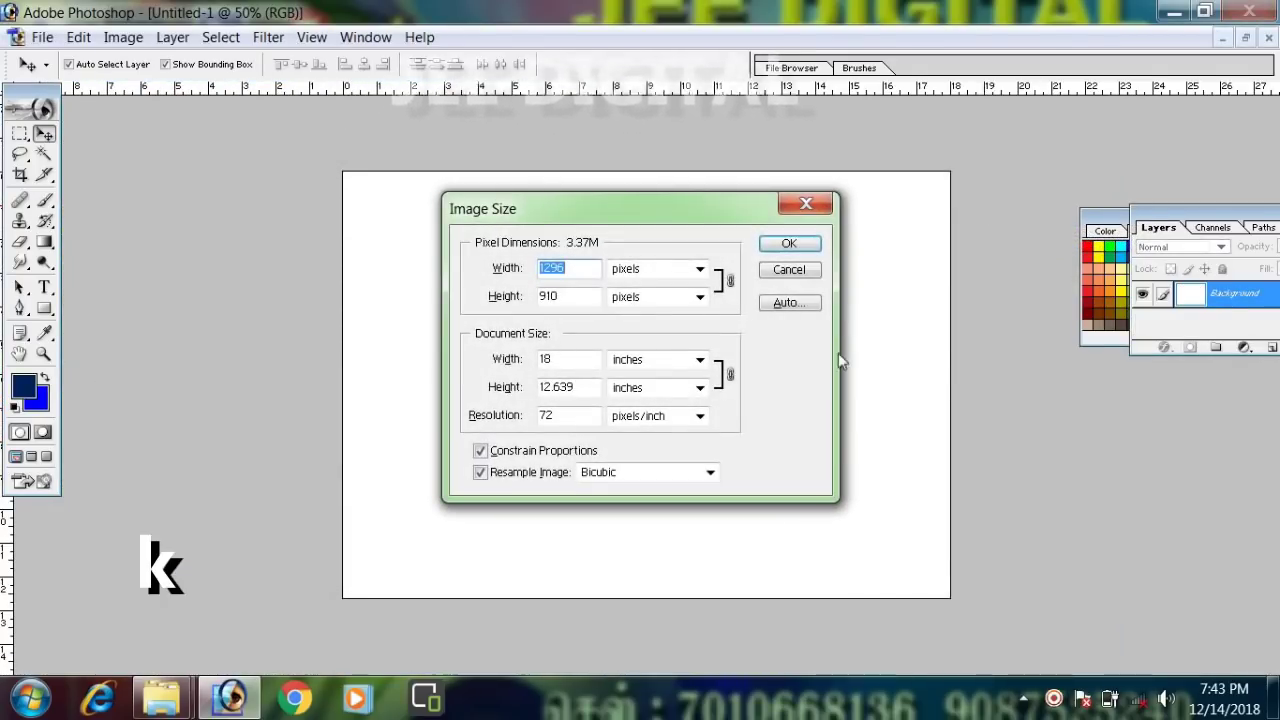
{"action": "left_click", "coordinate": [578, 414]}
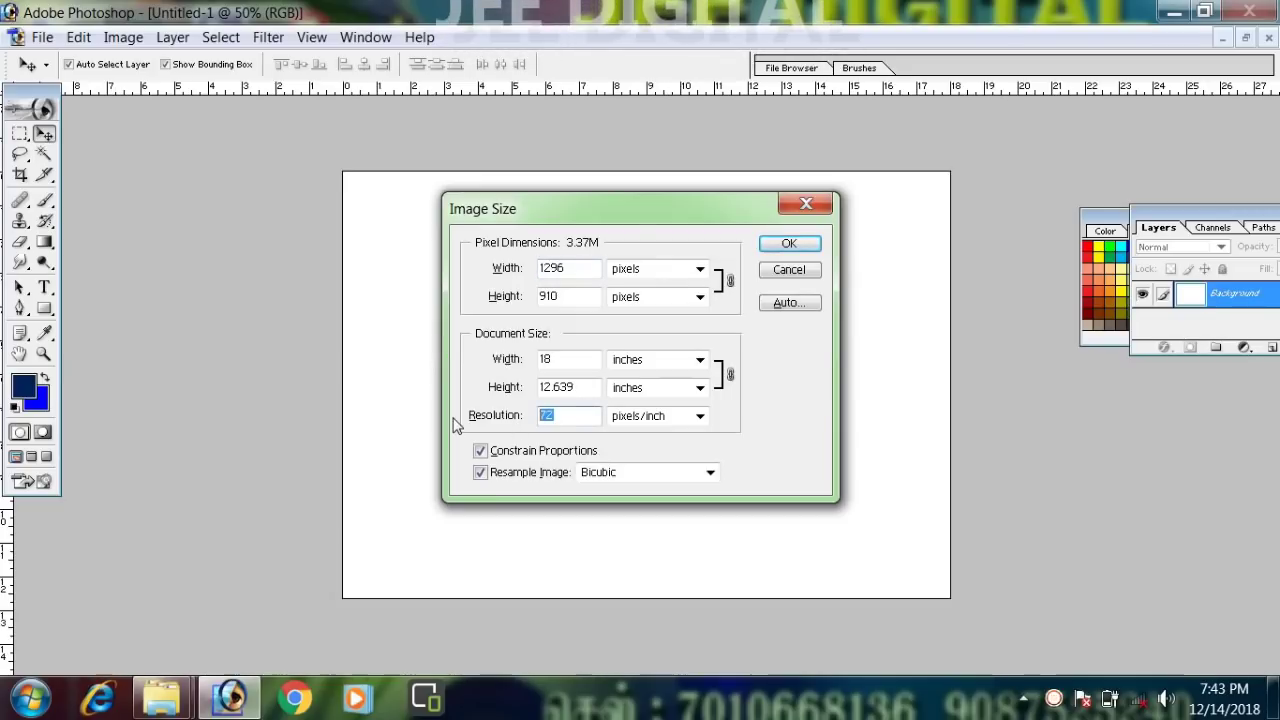
{"action": "key", "text": "Return"}
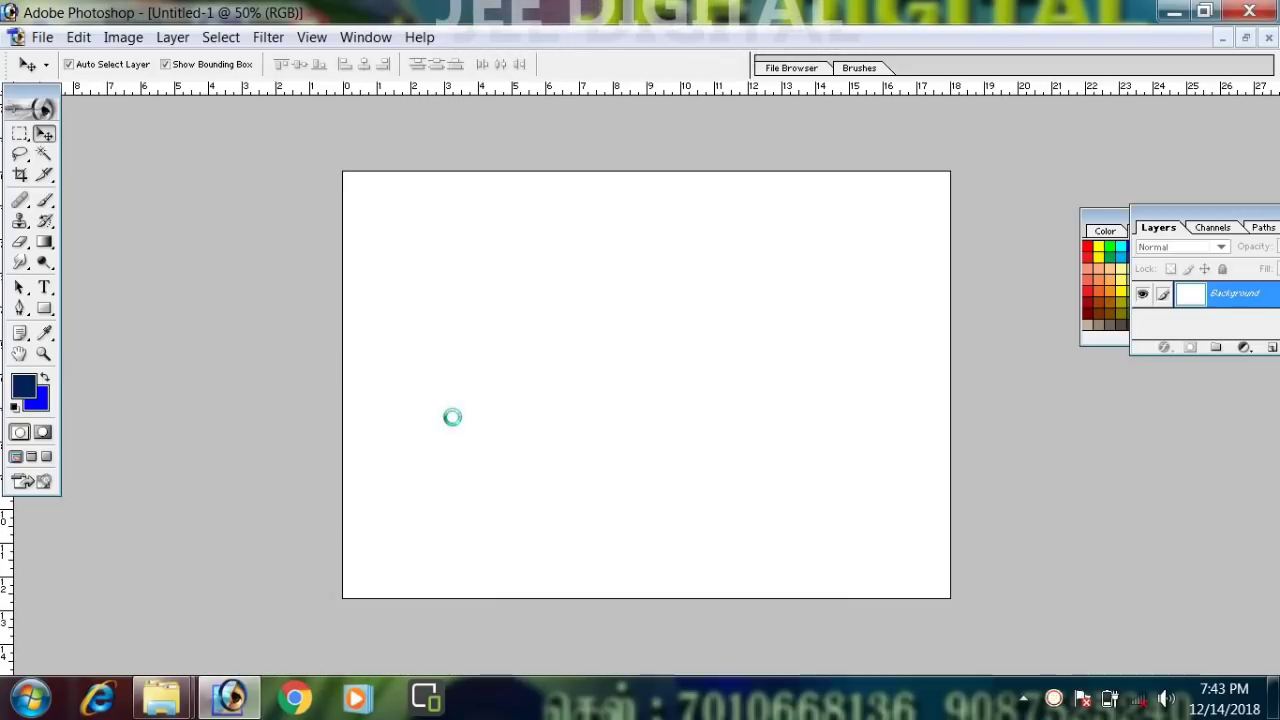
{"action": "scroll", "coordinate": [586, 277], "scroll_direction": "down", "scroll_amount": 5}
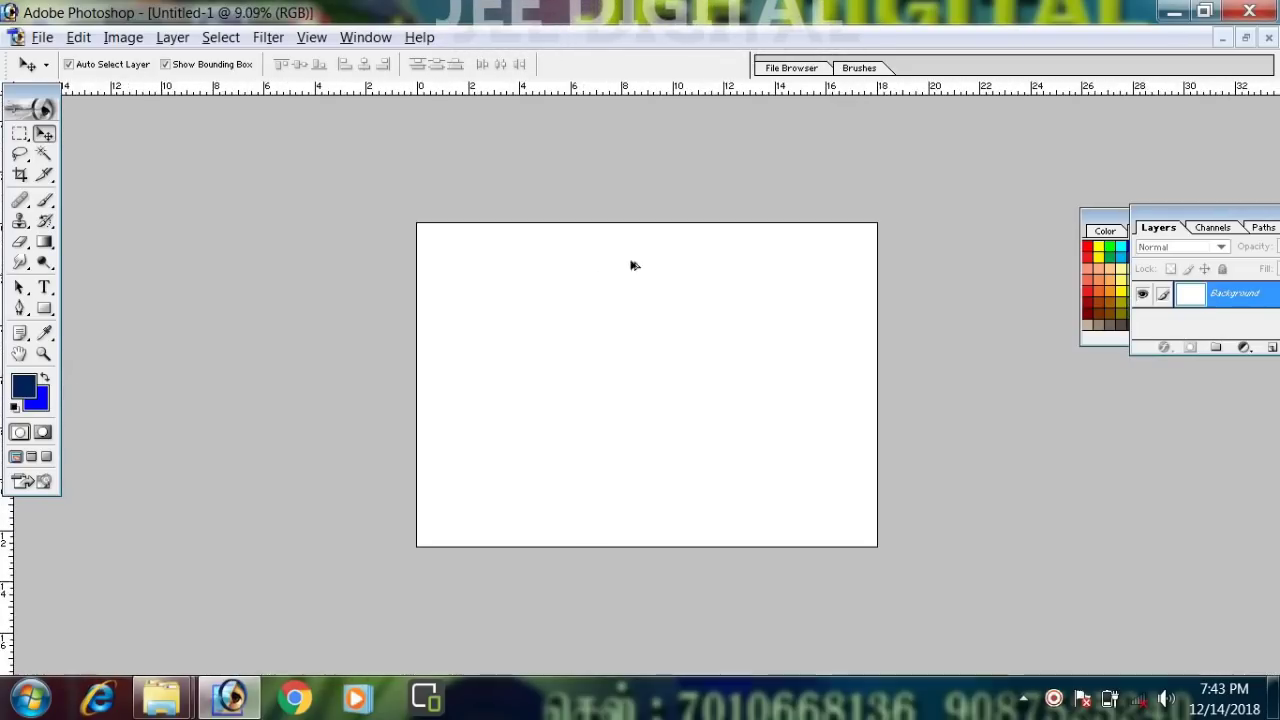
- Copy the large white-haired man's portrait from the leaders collage into Untitled-1, scale it down and place it in the upper left corner
{"action": "left_click", "coordinate": [1247, 39]}
{"action": "left_click_drag", "start_coordinate": [385, 333], "coordinate": [683, 455]}
{"action": "left_click_drag", "start_coordinate": [804, 537], "coordinate": [709, 437]}
{"action": "key", "text": "Return"}
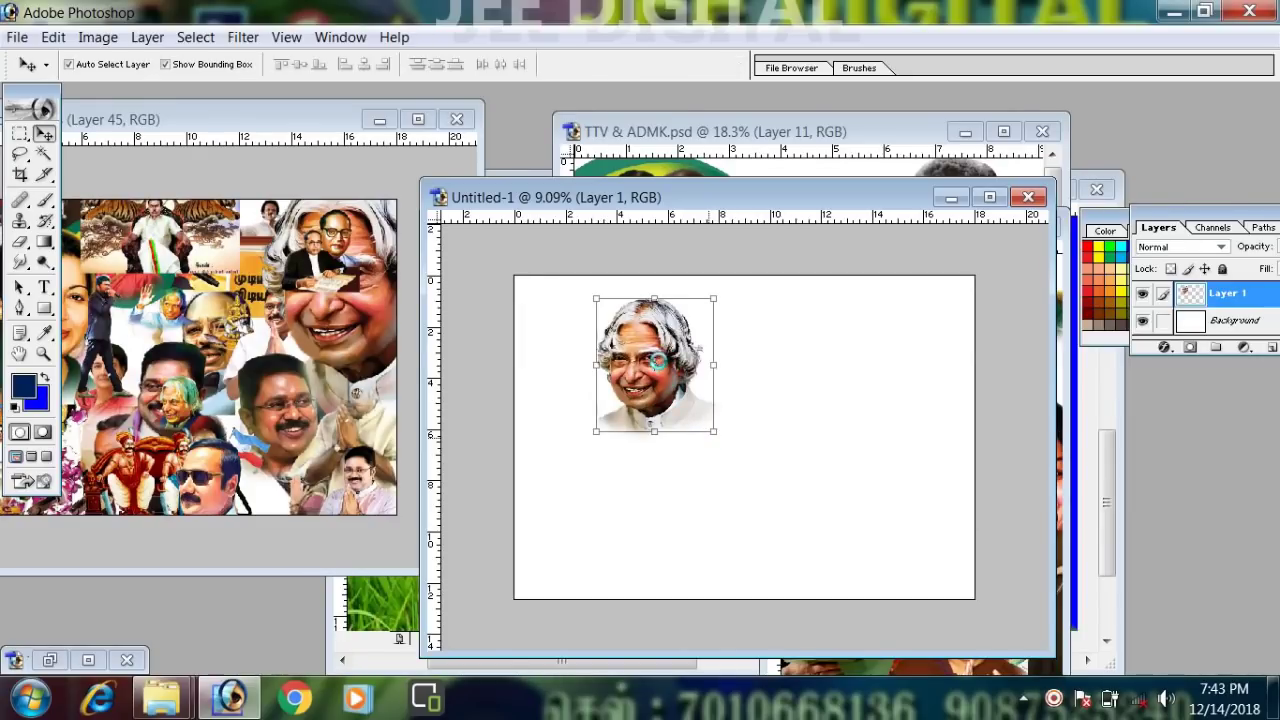
{"action": "left_click_drag", "start_coordinate": [660, 366], "coordinate": [594, 352]}
- Copy the picture of the men with the writing desk to the upper right of Untitled-1 and the sunglasses portrait to the top centre
{"action": "left_click", "coordinate": [344, 263]}
{"action": "left_click_drag", "start_coordinate": [344, 263], "coordinate": [918, 354]}
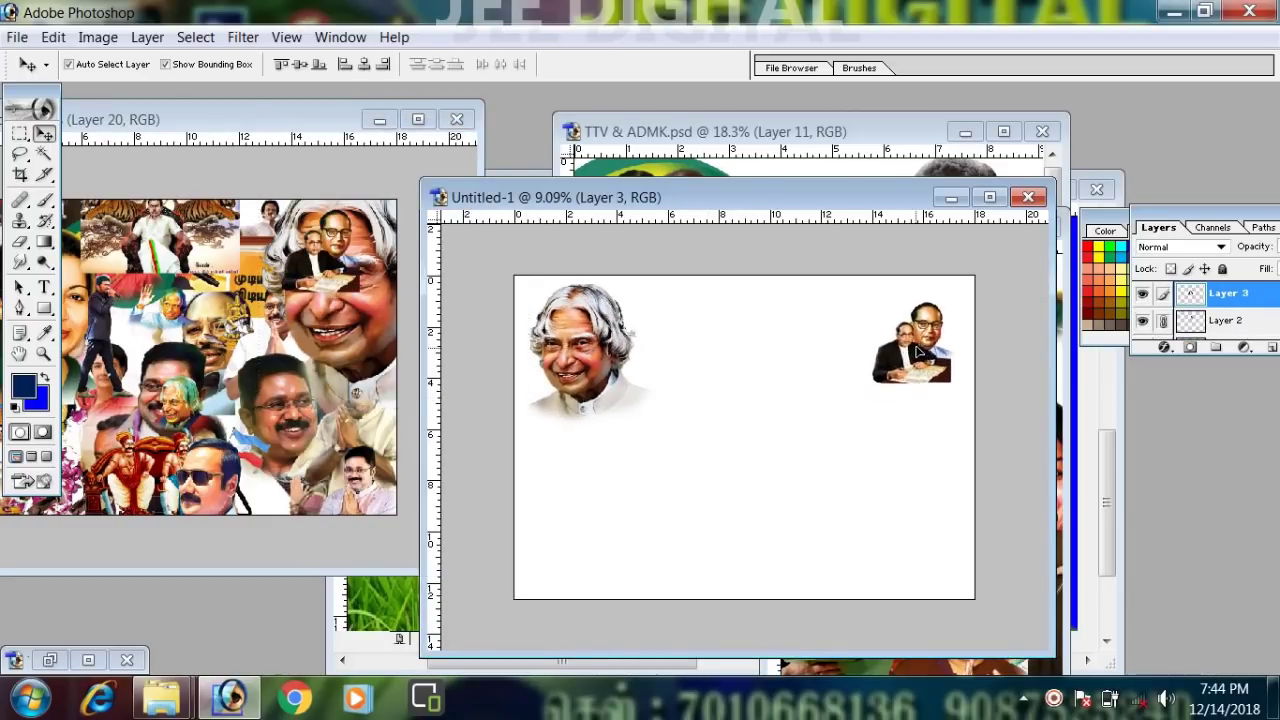
{"action": "left_click", "coordinate": [291, 409]}
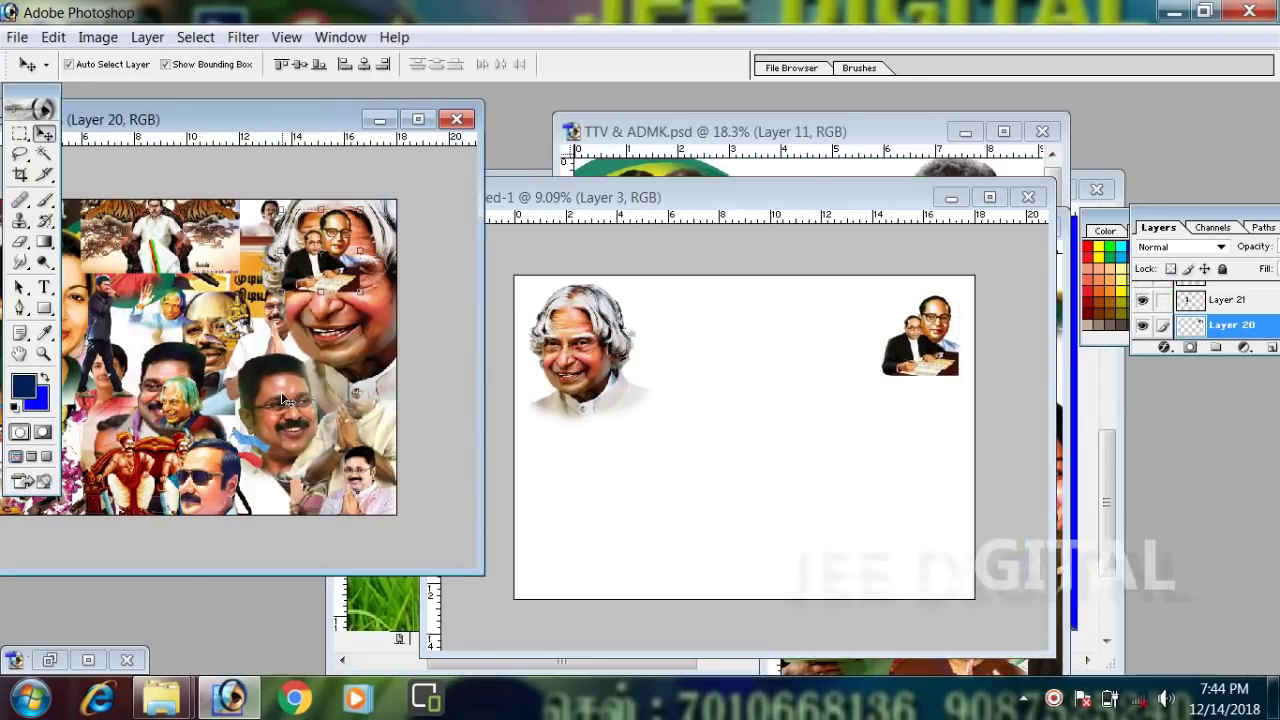
{"action": "left_click_drag", "start_coordinate": [205, 465], "coordinate": [762, 317]}
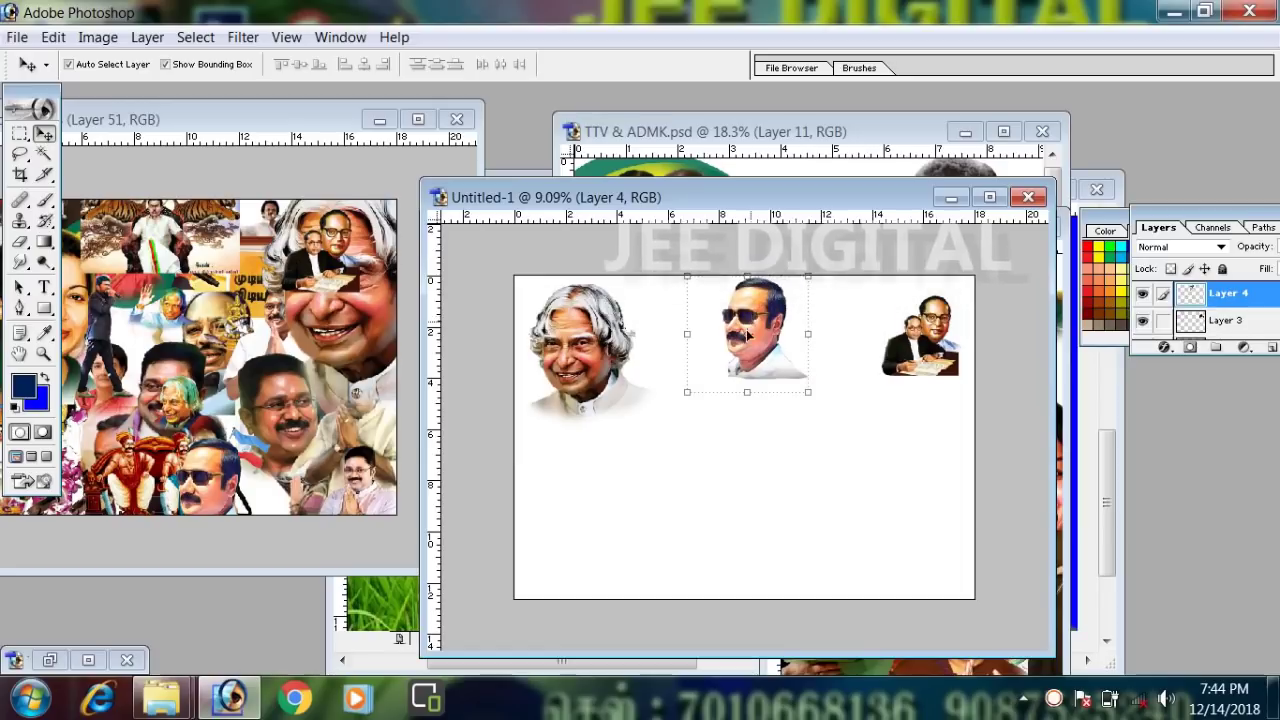
- Copy the waving man's picture into Untitled-1 below the large portrait and enlarge it
{"action": "left_click", "coordinate": [172, 313]}
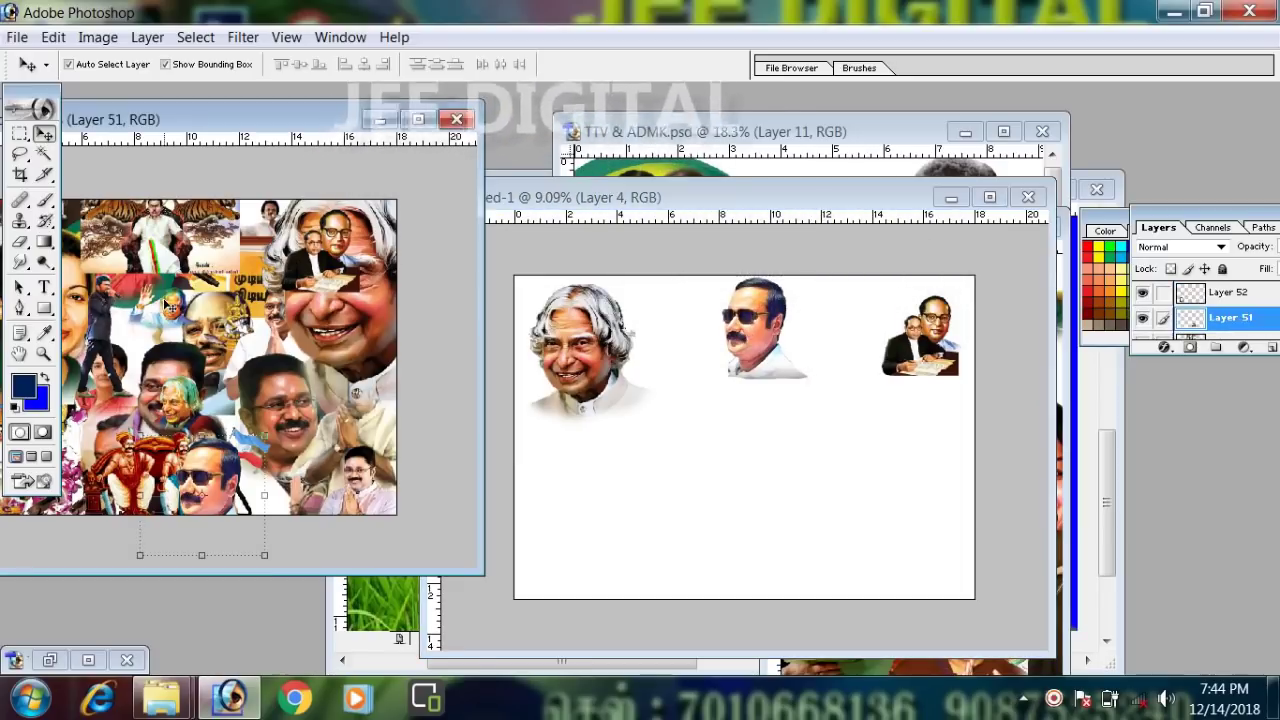
{"action": "left_click_drag", "start_coordinate": [172, 313], "coordinate": [632, 456]}
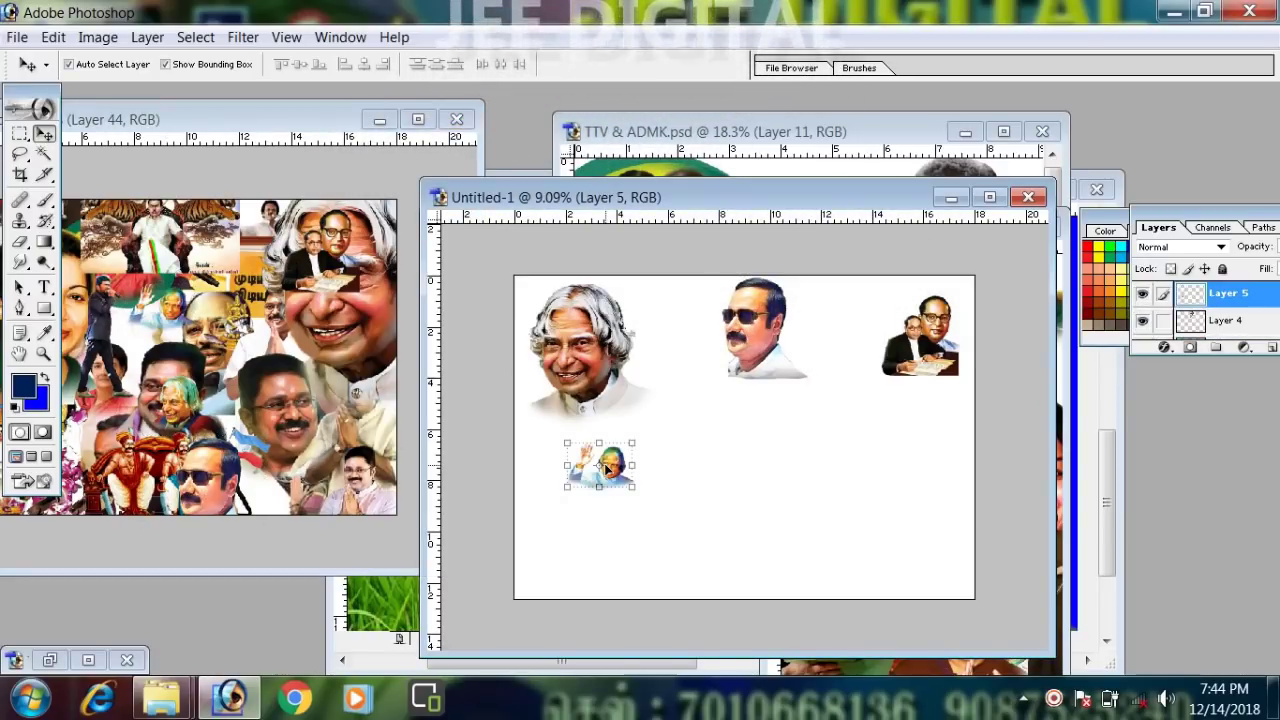
{"action": "key", "text": "ctrl+plus"}
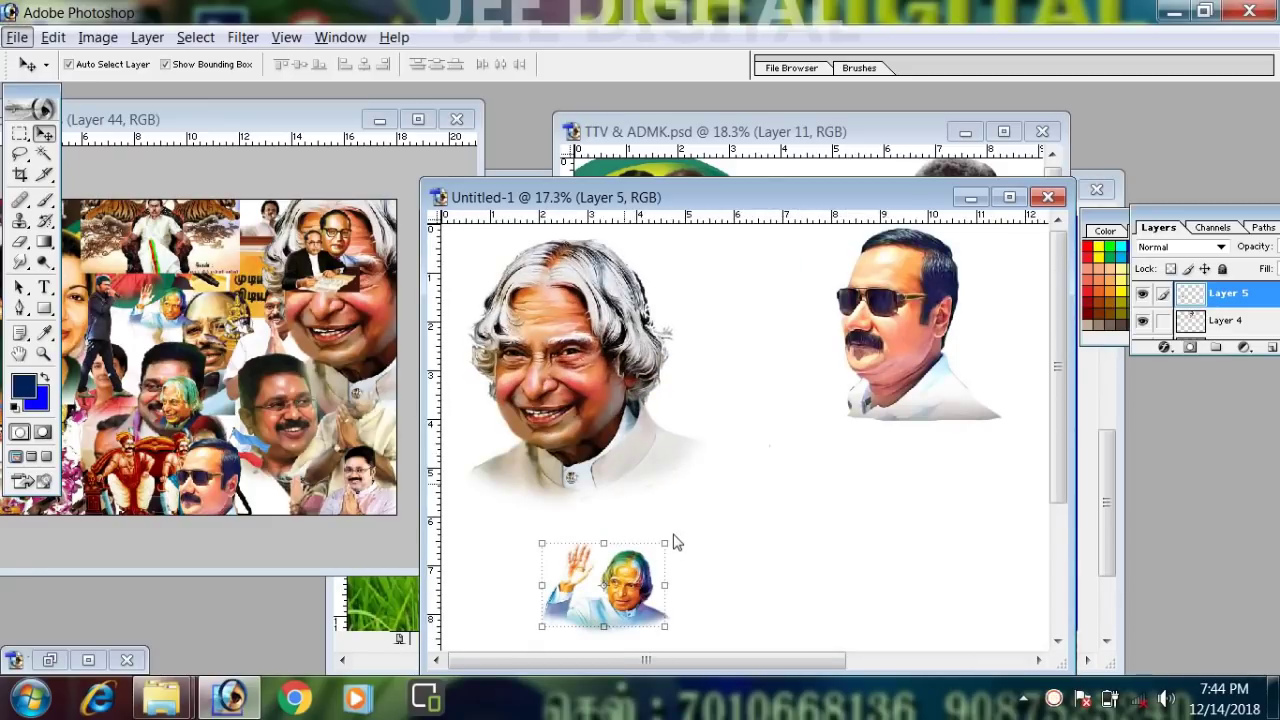
{"action": "left_click", "coordinate": [1010, 198]}
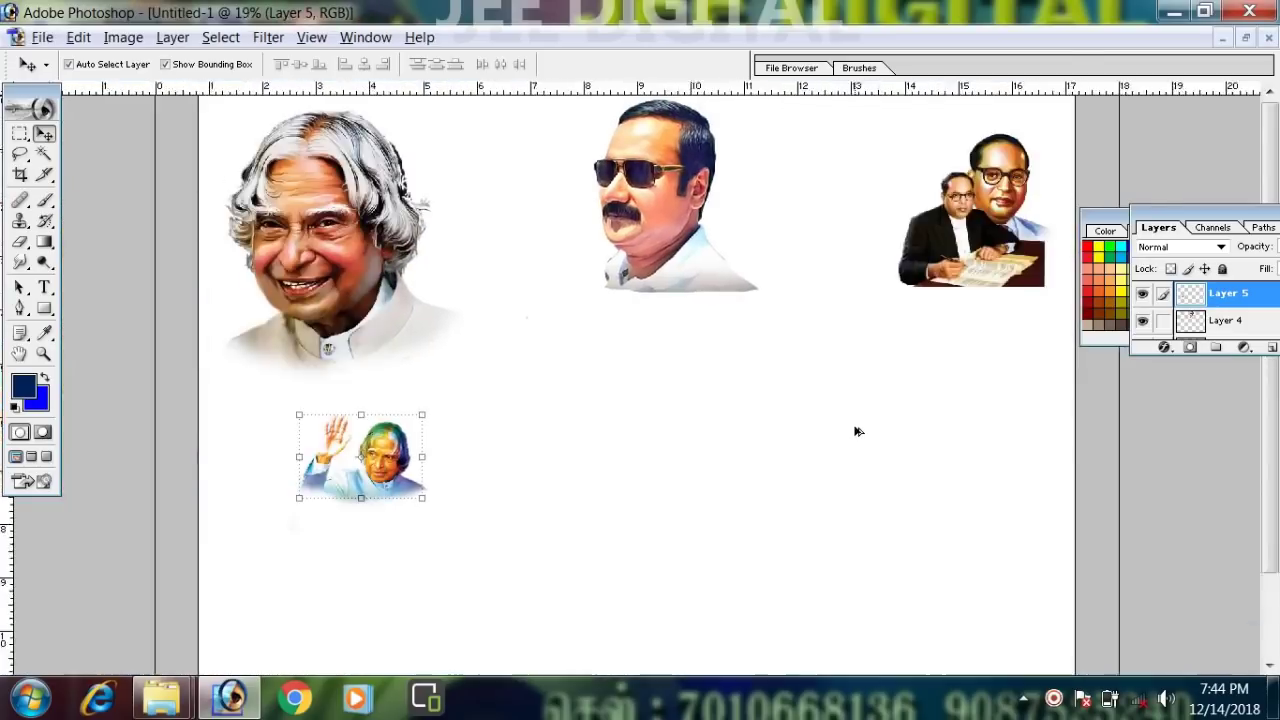
{"action": "scroll", "coordinate": [853, 440], "scroll_direction": "up", "scroll_amount": 5}
{"action": "left_click_drag", "start_coordinate": [757, 574], "coordinate": [837, 197]}
{"action": "left_click_drag", "start_coordinate": [795, 540], "coordinate": [802, 249]}
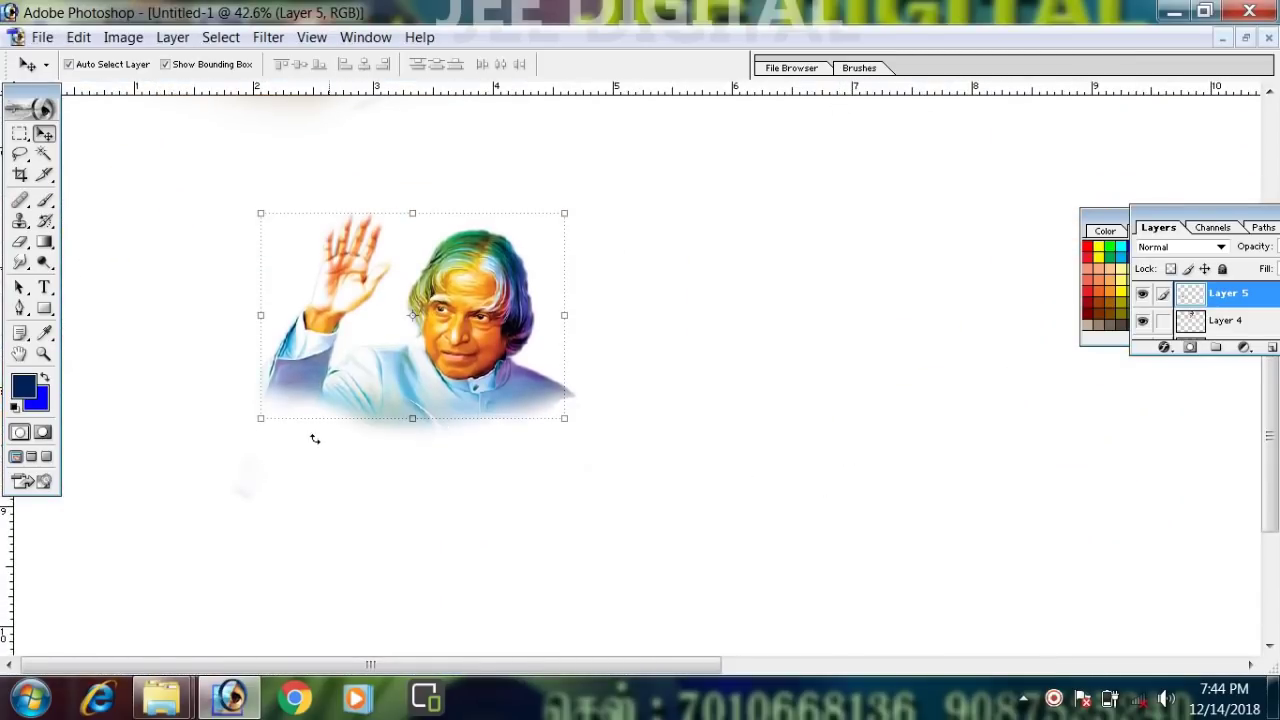
{"action": "left_click_drag", "start_coordinate": [263, 421], "coordinate": [145, 498]}
{"action": "key", "text": "Return"}
{"action": "scroll", "coordinate": [334, 384], "scroll_direction": "down", "scroll_amount": 1}
{"action": "scroll", "coordinate": [377, 395], "scroll_direction": "down", "scroll_amount": 3}
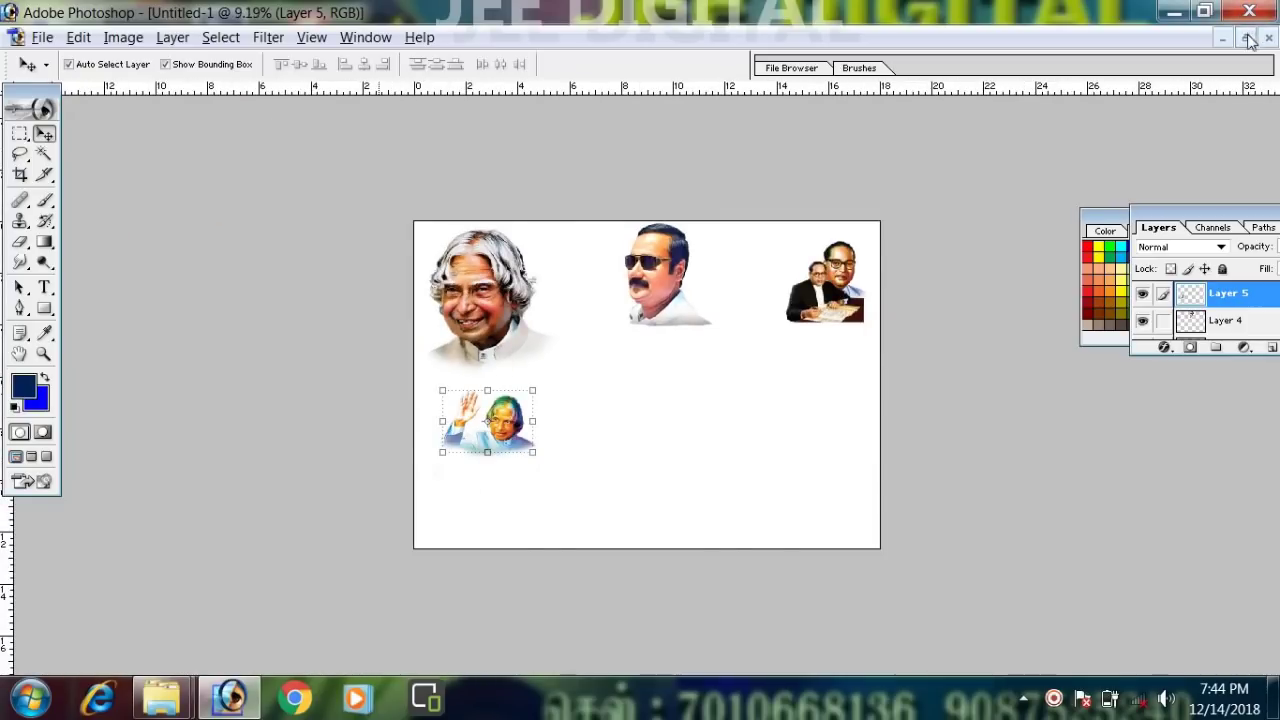
- Copy the tiger throne picture to the lower right corner of Untitled-1 and the two seated figures in turbans to the bottom centre
{"action": "left_click", "coordinate": [1248, 38]}
{"action": "left_click", "coordinate": [165, 255]}
{"action": "left_click_drag", "start_coordinate": [165, 255], "coordinate": [940, 568]}
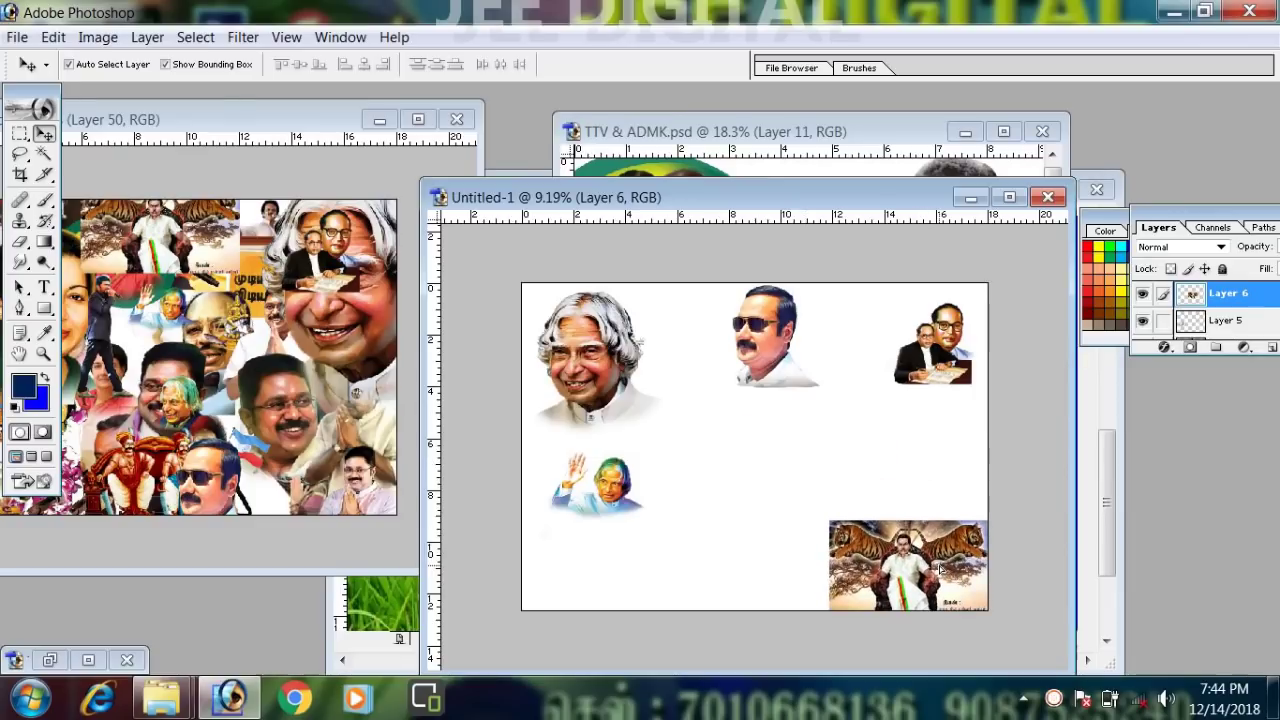
{"action": "left_click", "coordinate": [135, 461]}
{"action": "right_click", "coordinate": [131, 463]}
{"action": "left_click", "coordinate": [152, 475]}
{"action": "left_click_drag", "start_coordinate": [150, 472], "coordinate": [707, 570]}
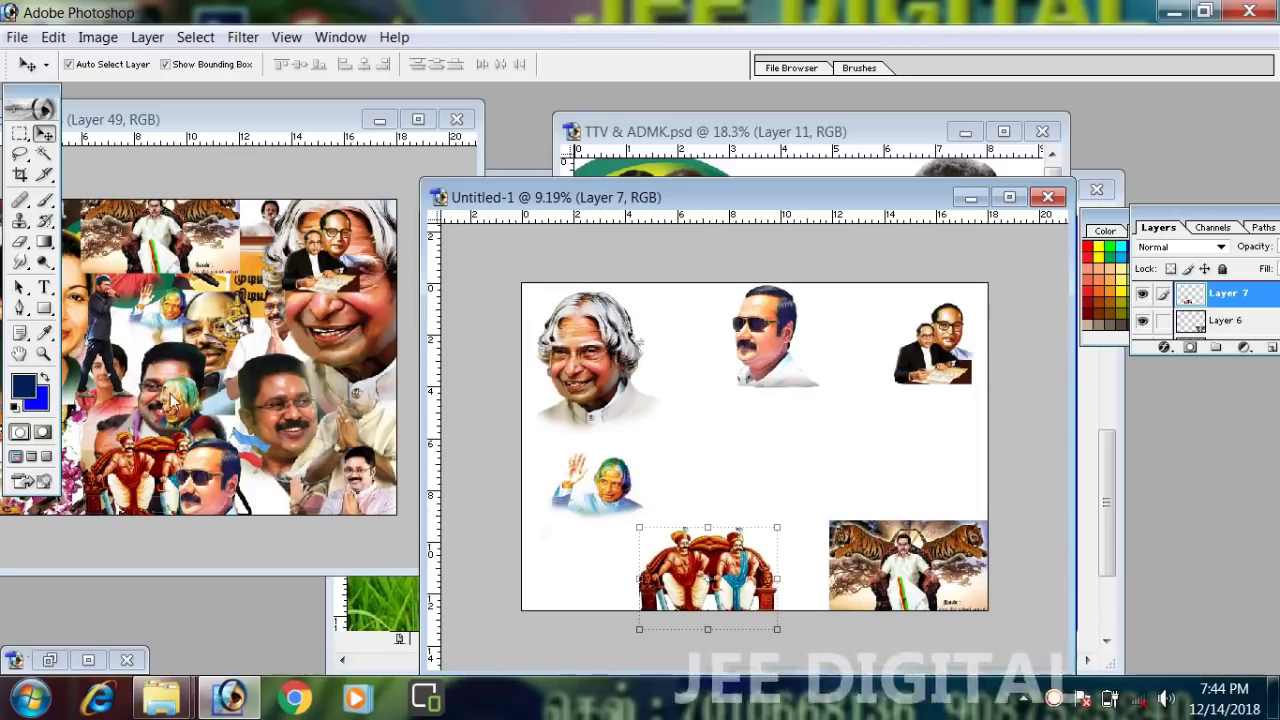
- Copy the green-tinted hair portrait to the right edge of Untitled-1 and the dark-suited moustached man to the lower left corner
{"action": "left_click", "coordinate": [240, 402]}
{"action": "left_click_drag", "start_coordinate": [252, 398], "coordinate": [973, 474]}
{"action": "key", "text": "Return"}
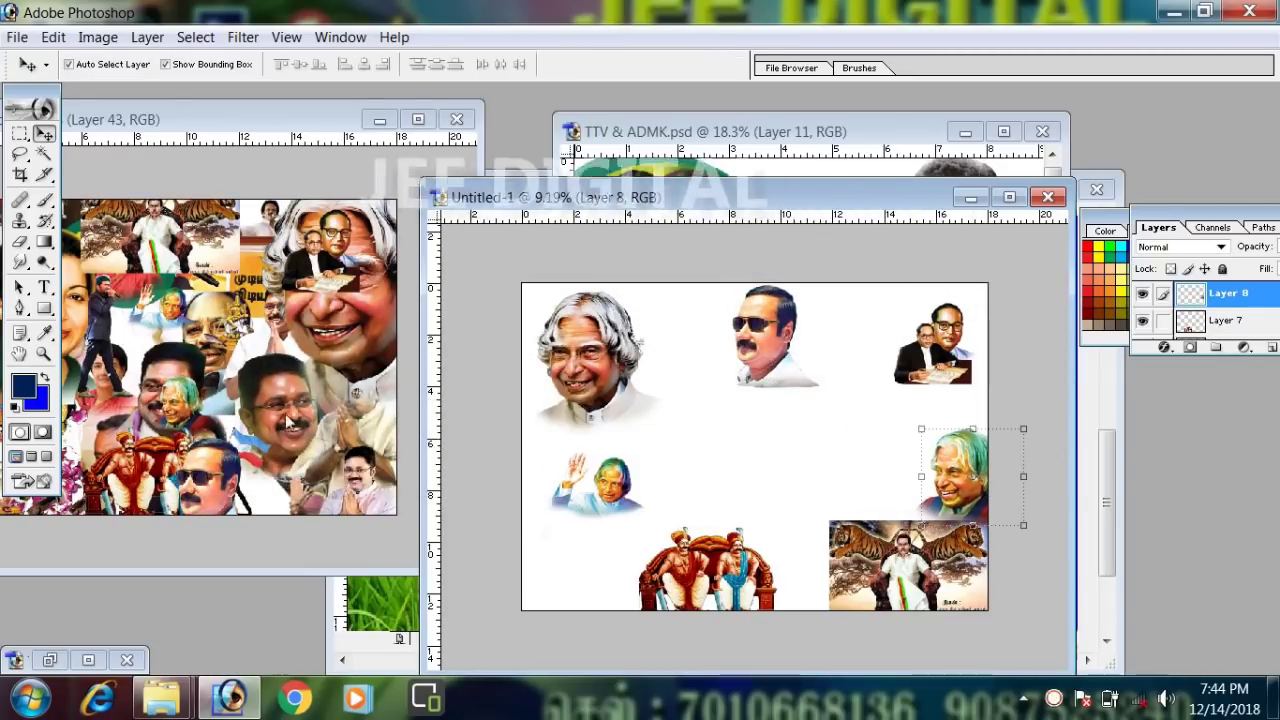
{"action": "left_click", "coordinate": [238, 280]}
{"action": "left_click", "coordinate": [178, 326]}
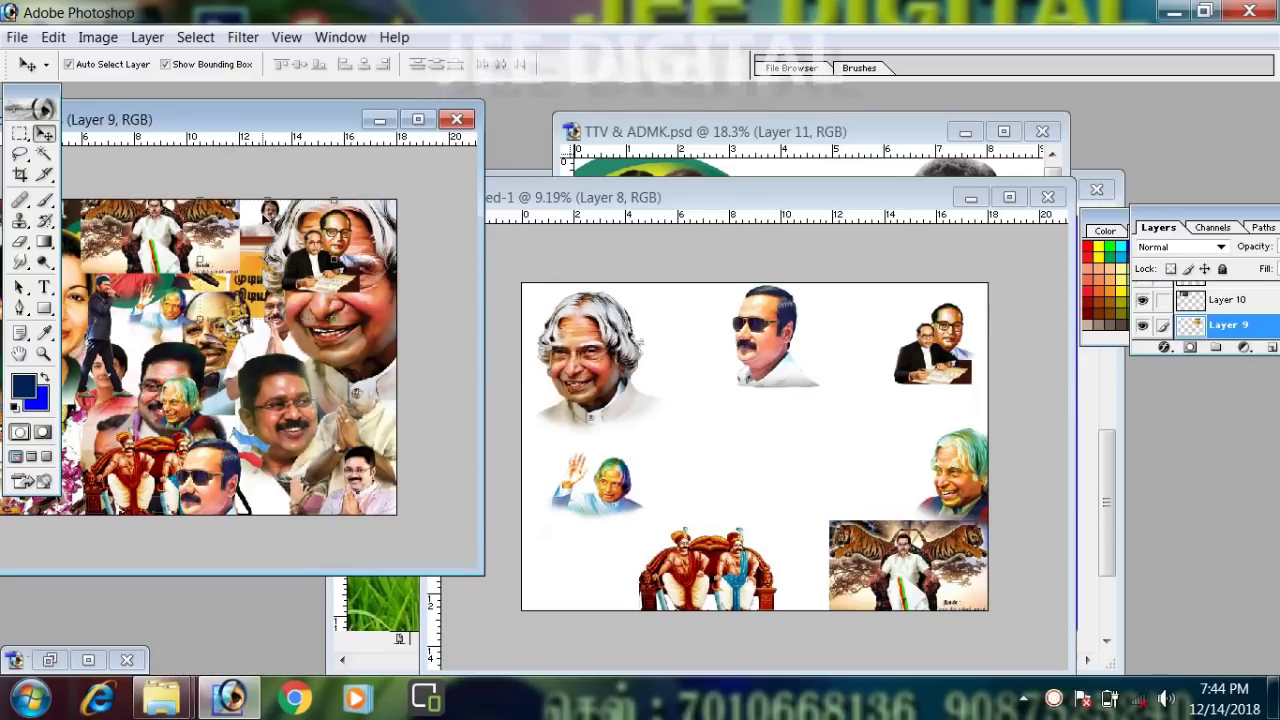
{"action": "left_click", "coordinate": [186, 343]}
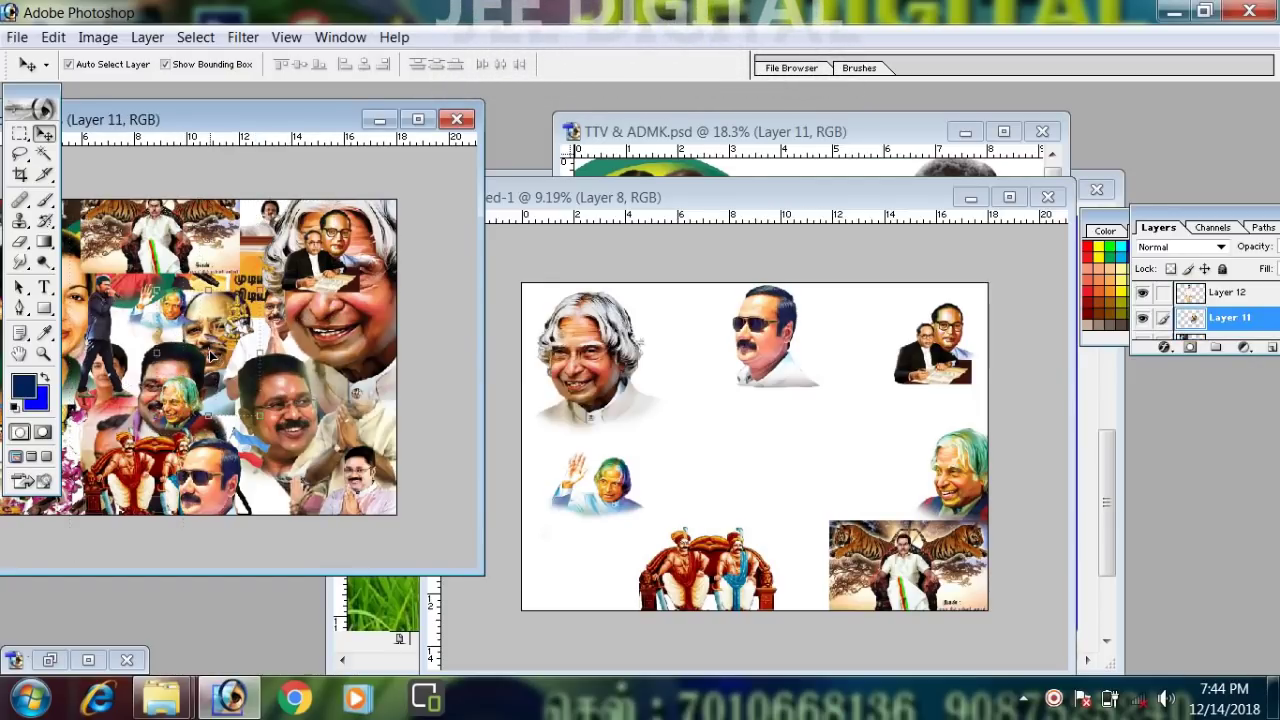
{"action": "left_click_drag", "start_coordinate": [232, 370], "coordinate": [553, 575]}
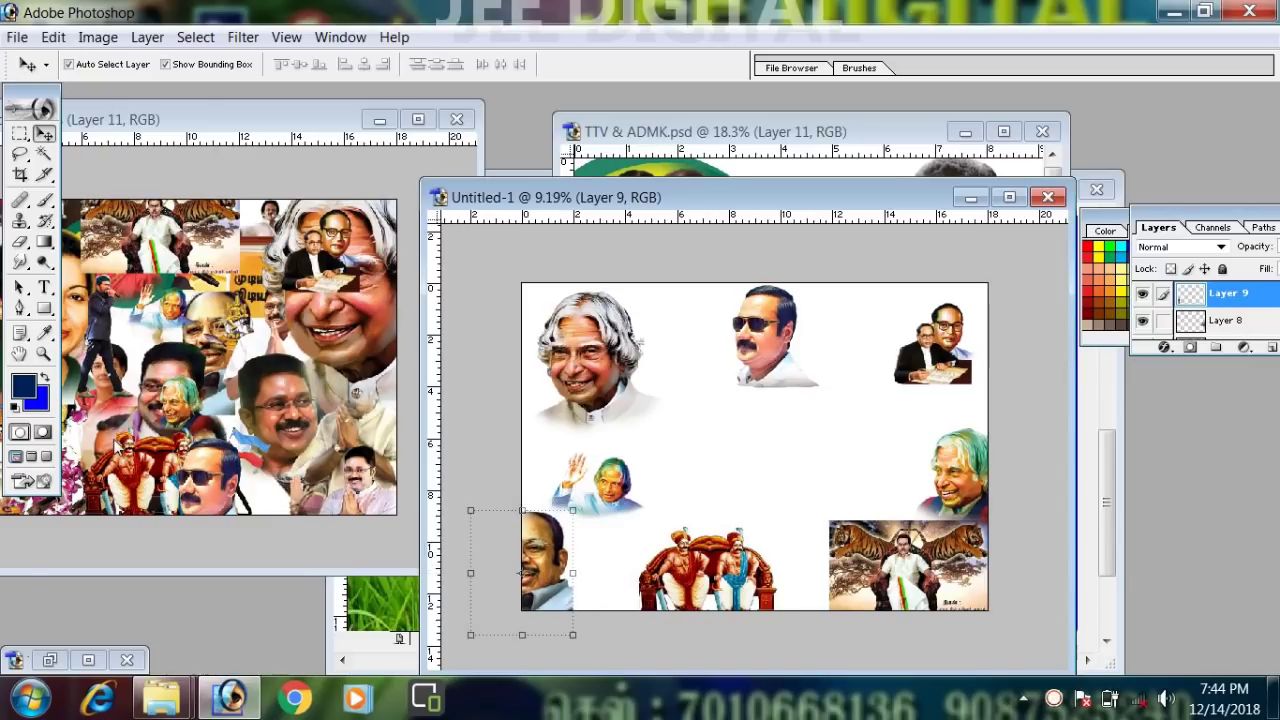
- Copy the woman in pink and the smiling man with glasses and a shawl to the centre of Untitled-1
{"action": "left_click", "coordinate": [103, 375]}
{"action": "right_click", "coordinate": [101, 383]}
{"action": "left_click", "coordinate": [140, 397]}
{"action": "left_click_drag", "start_coordinate": [116, 392], "coordinate": [712, 450]}
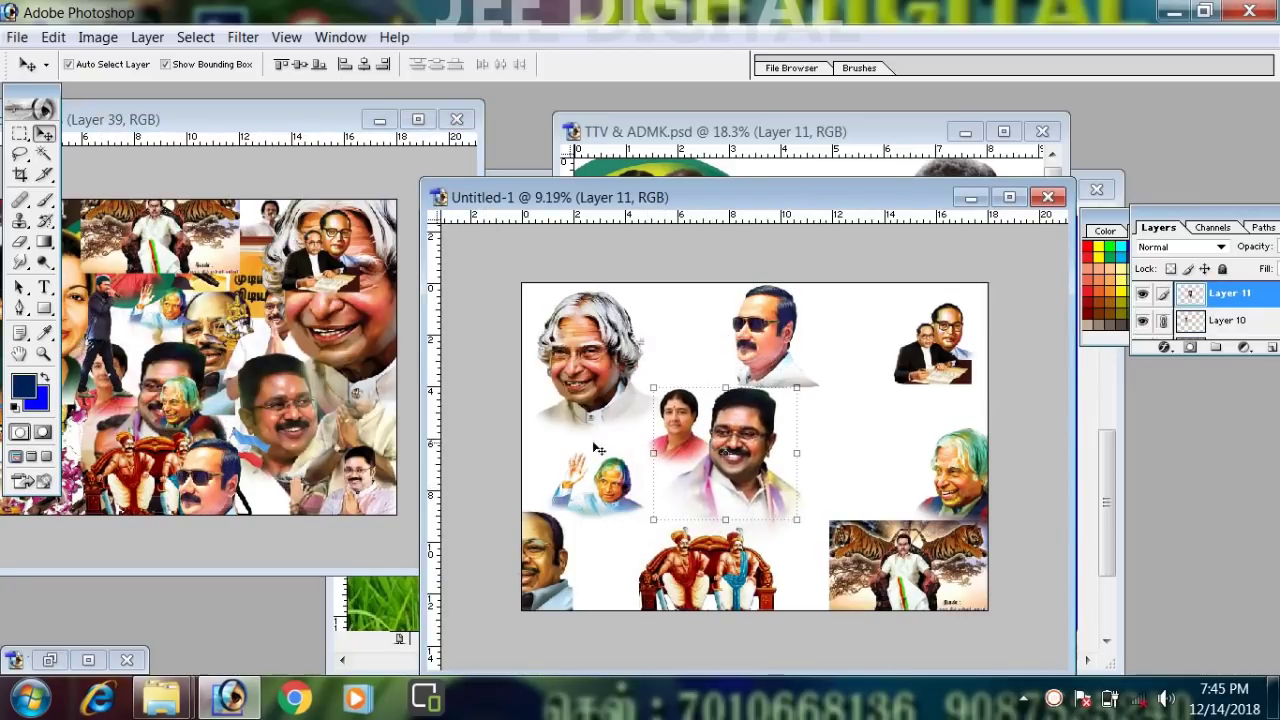
- Copy the orange-toned moustached man to the left edge of Untitled-1 and the folded-hands figure to the top, between the sunglasses portrait and the desk picture
{"action": "left_click", "coordinate": [308, 138]}
{"action": "left_click_drag", "start_coordinate": [290, 120], "coordinate": [451, 120]}
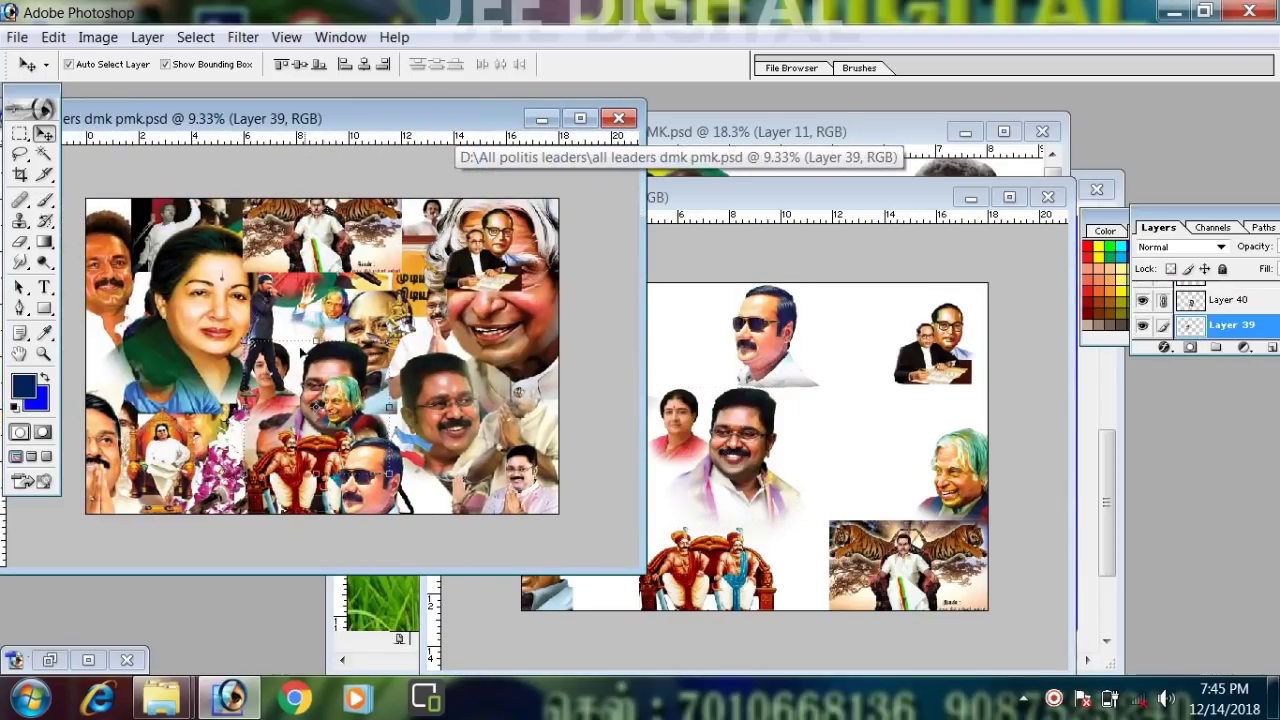
{"action": "left_click_drag", "start_coordinate": [107, 270], "coordinate": [525, 386]}
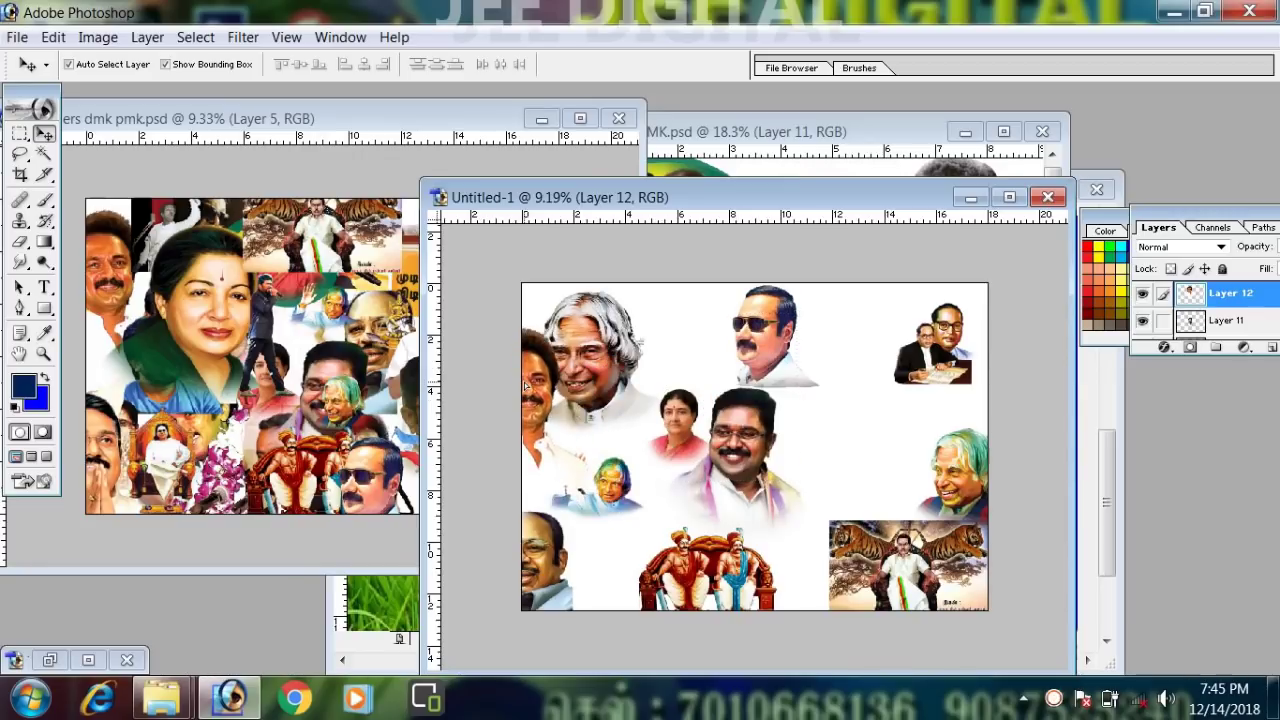
{"action": "left_click", "coordinate": [98, 458]}
{"action": "left_click_drag", "start_coordinate": [103, 457], "coordinate": [908, 236]}
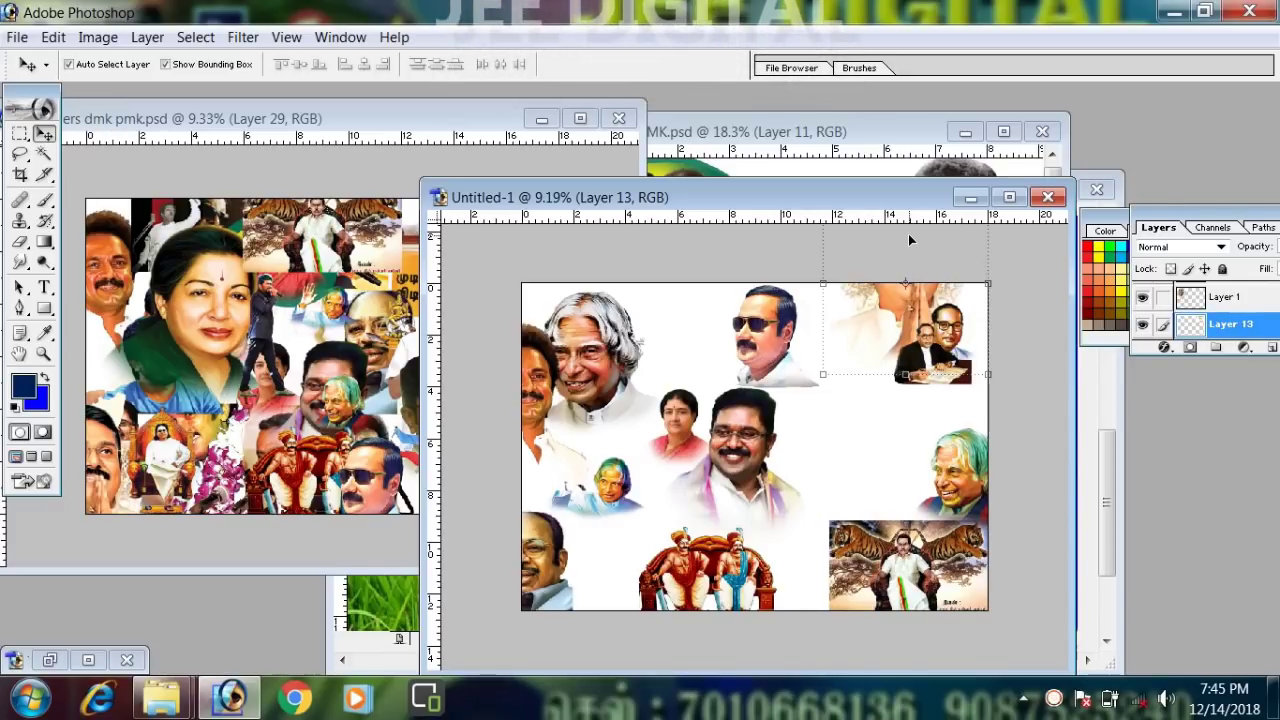
{"action": "left_click_drag", "start_coordinate": [887, 334], "coordinate": [838, 343]}
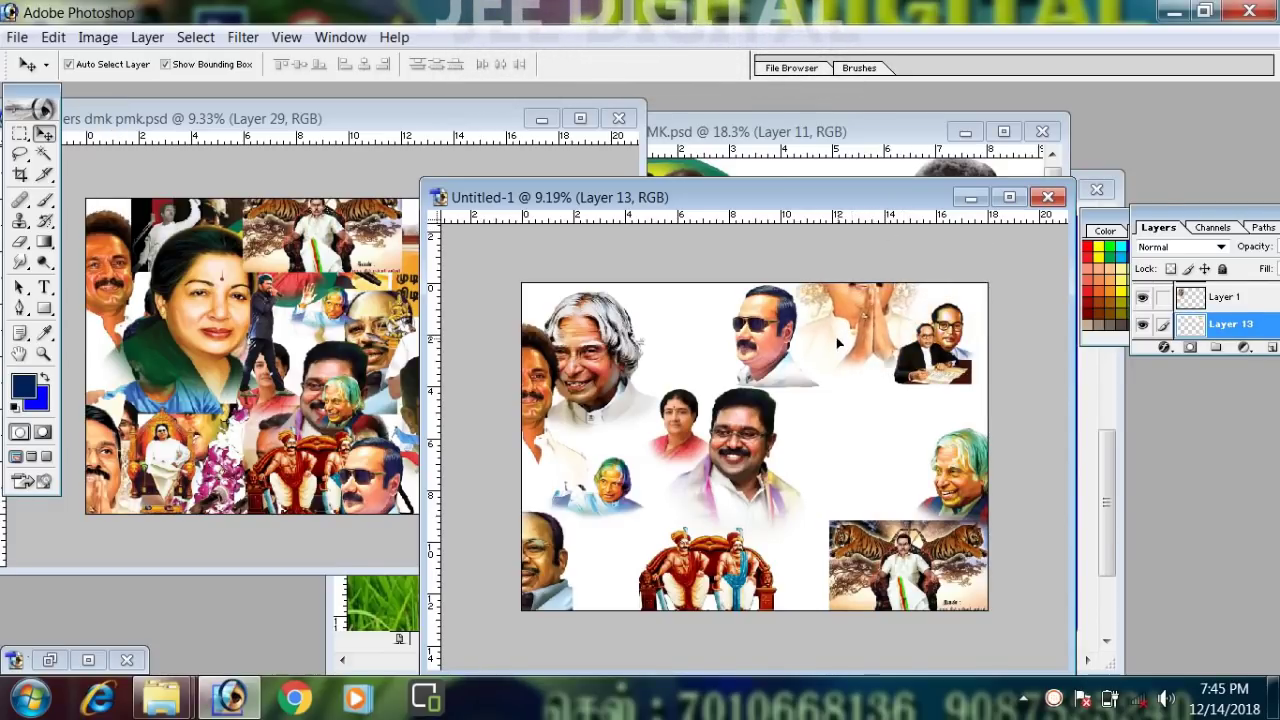
- Copy the man on the golden throne into Untitled-1, enlarge it to about 174% and place it between the centre portrait and the right-edge portrait
{"action": "left_click", "coordinate": [296, 454]}
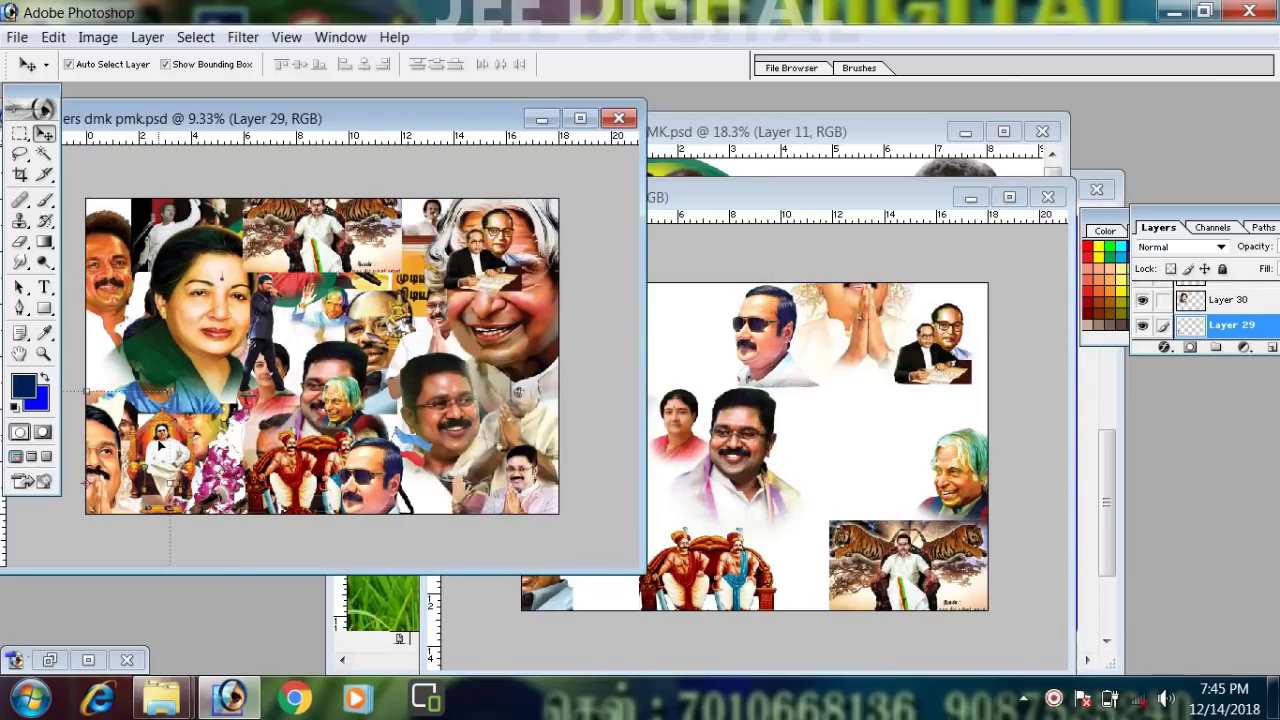
{"action": "left_click", "coordinate": [735, 455]}
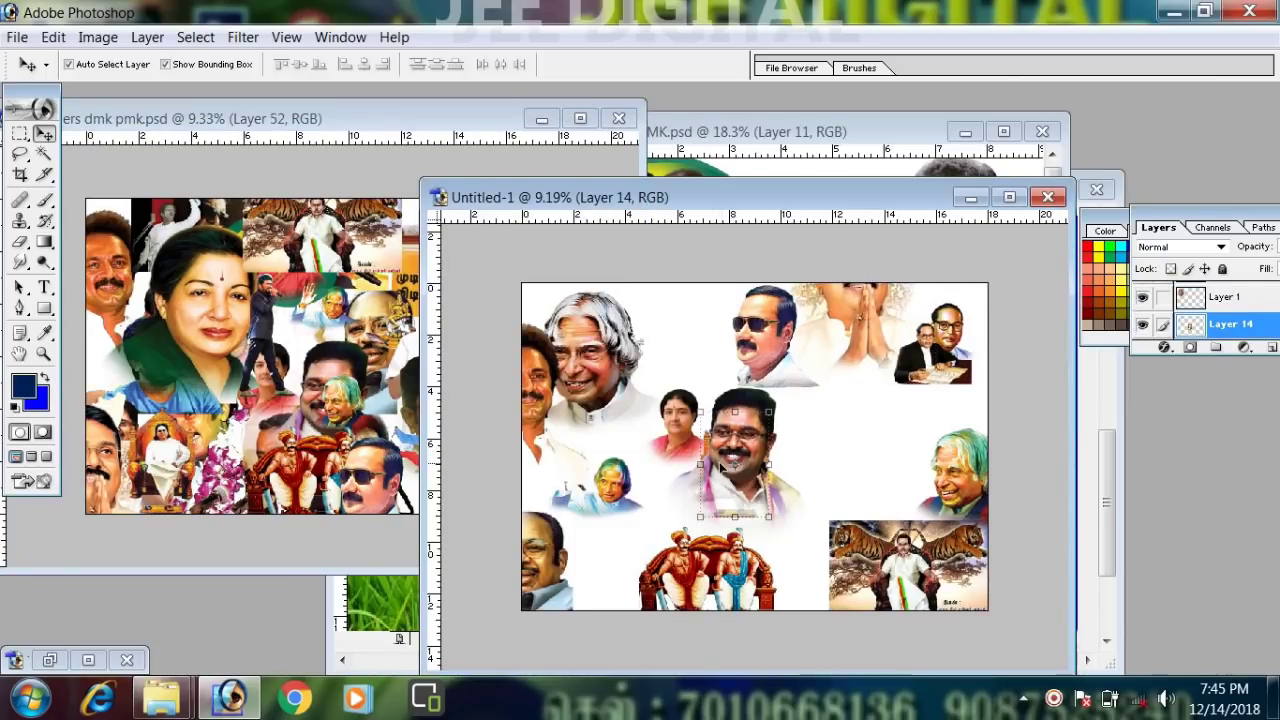
{"action": "left_click_drag", "start_coordinate": [729, 463], "coordinate": [840, 466]}
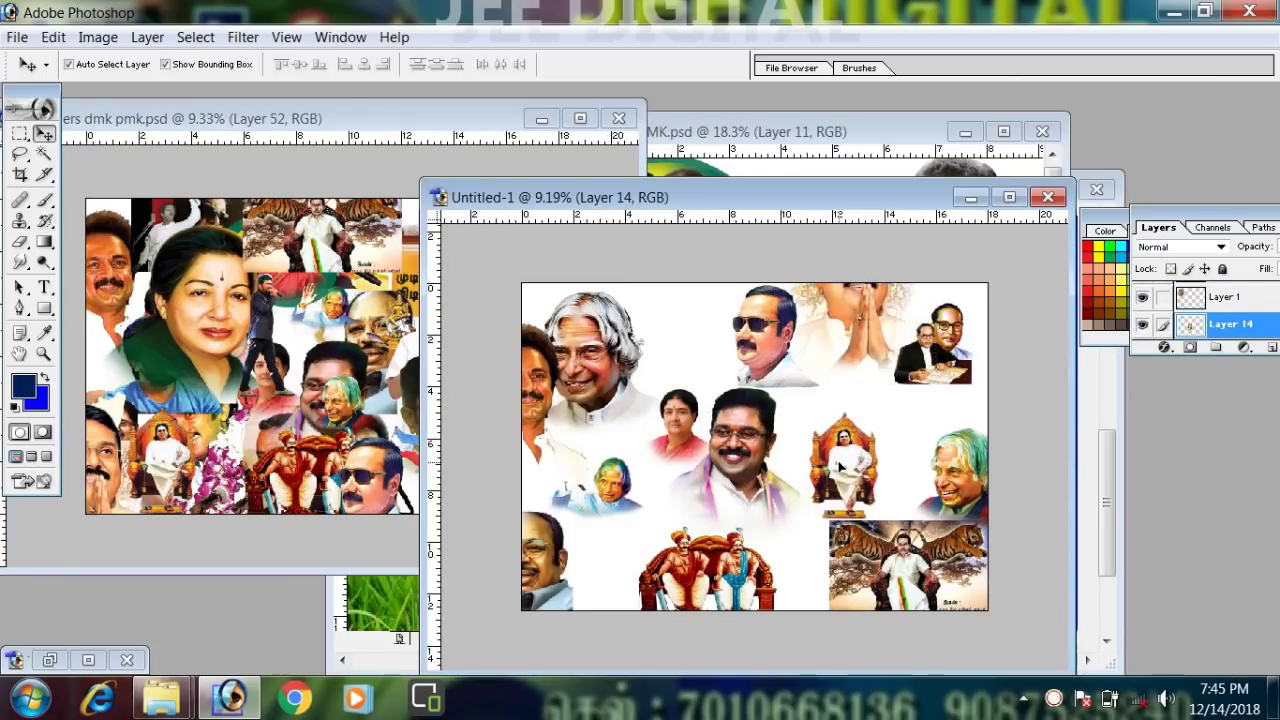
{"action": "left_click_drag", "start_coordinate": [878, 415], "coordinate": [936, 349]}
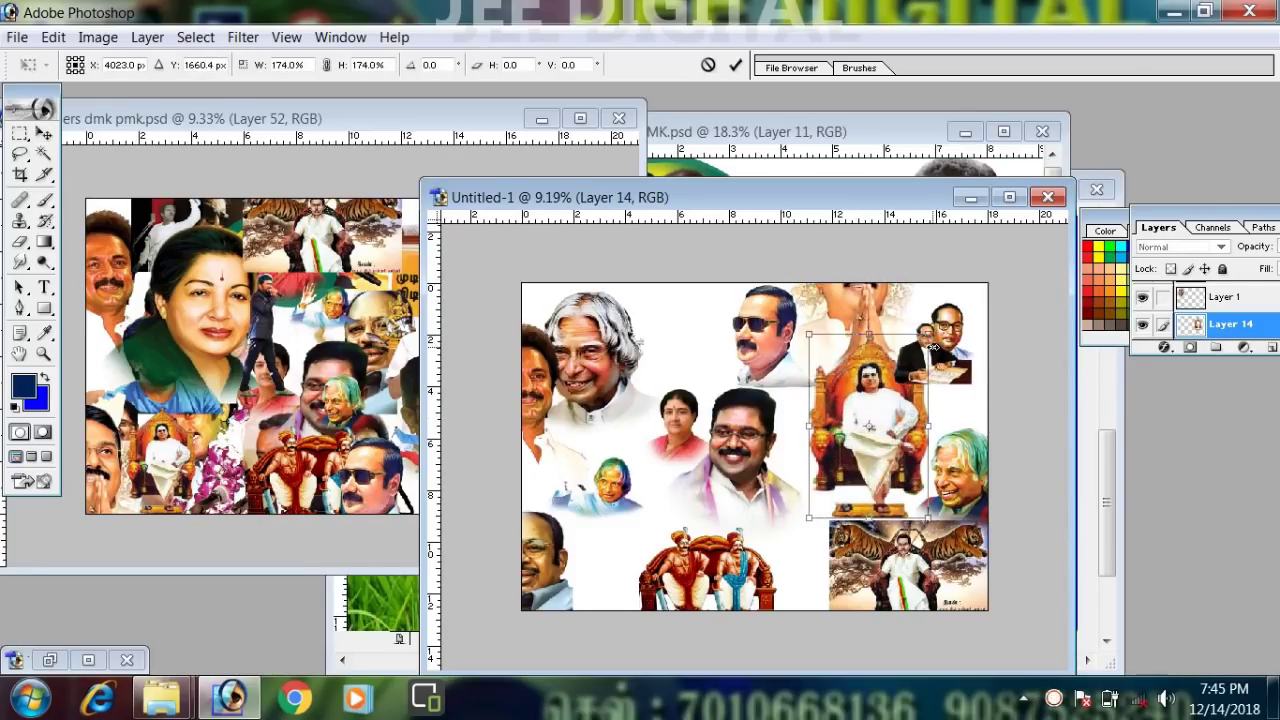
{"action": "double_click", "coordinate": [893, 412]}
{"action": "left_click_drag", "start_coordinate": [893, 417], "coordinate": [878, 418]}
- Copy the portrait of the woman in green from the leaders collage to the top edge of Untitled-1, between the white-haired and sunglasses portraits
{"action": "left_click", "coordinate": [171, 390]}
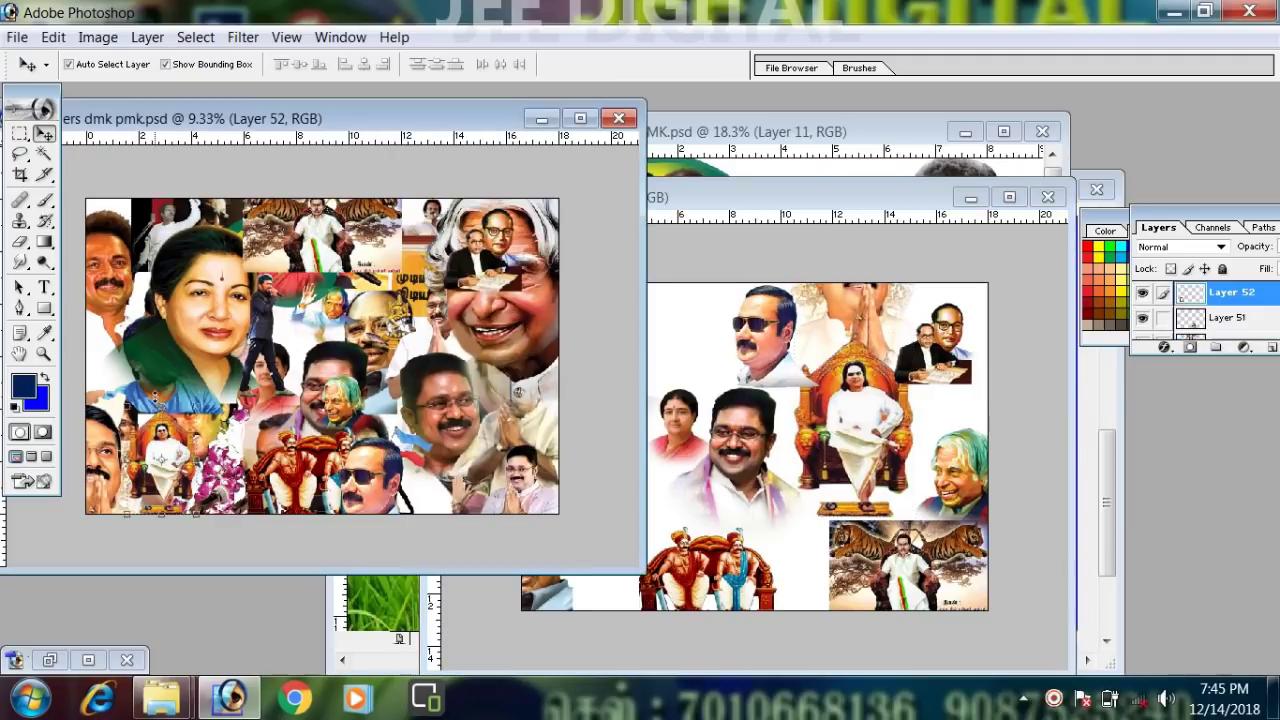
{"action": "left_click", "coordinate": [165, 230]}
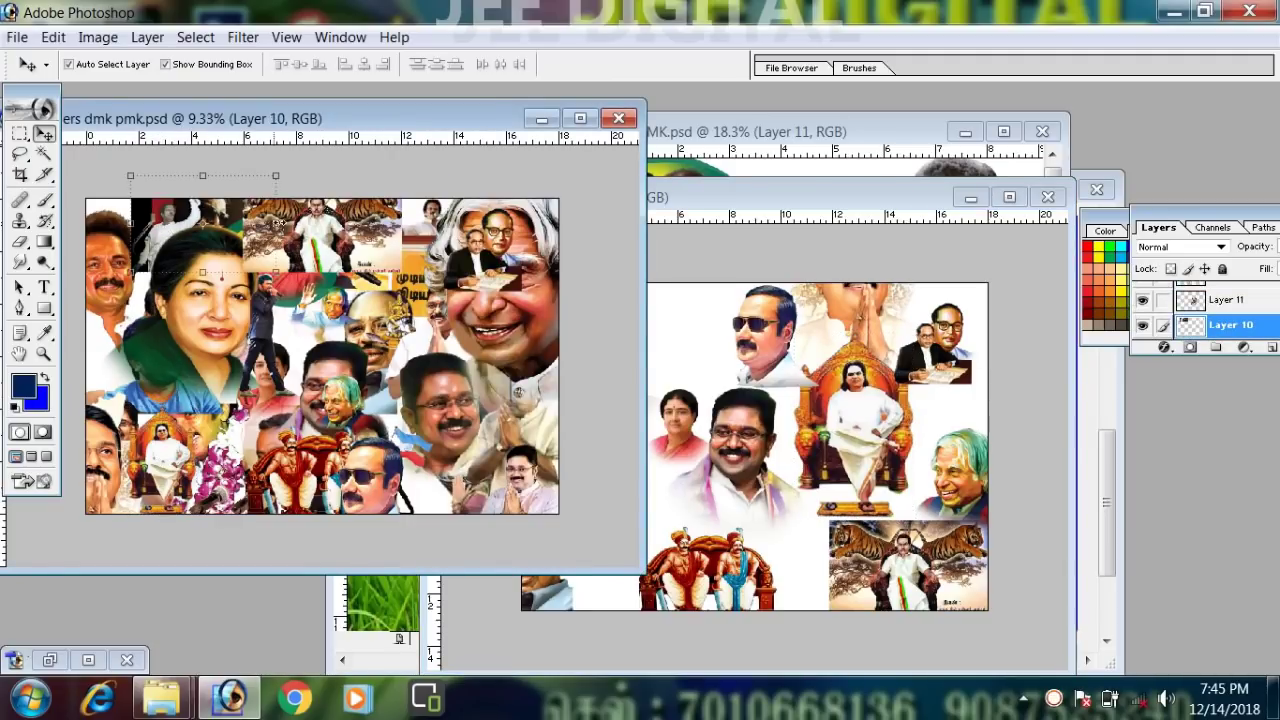
{"action": "left_click", "coordinate": [445, 332]}
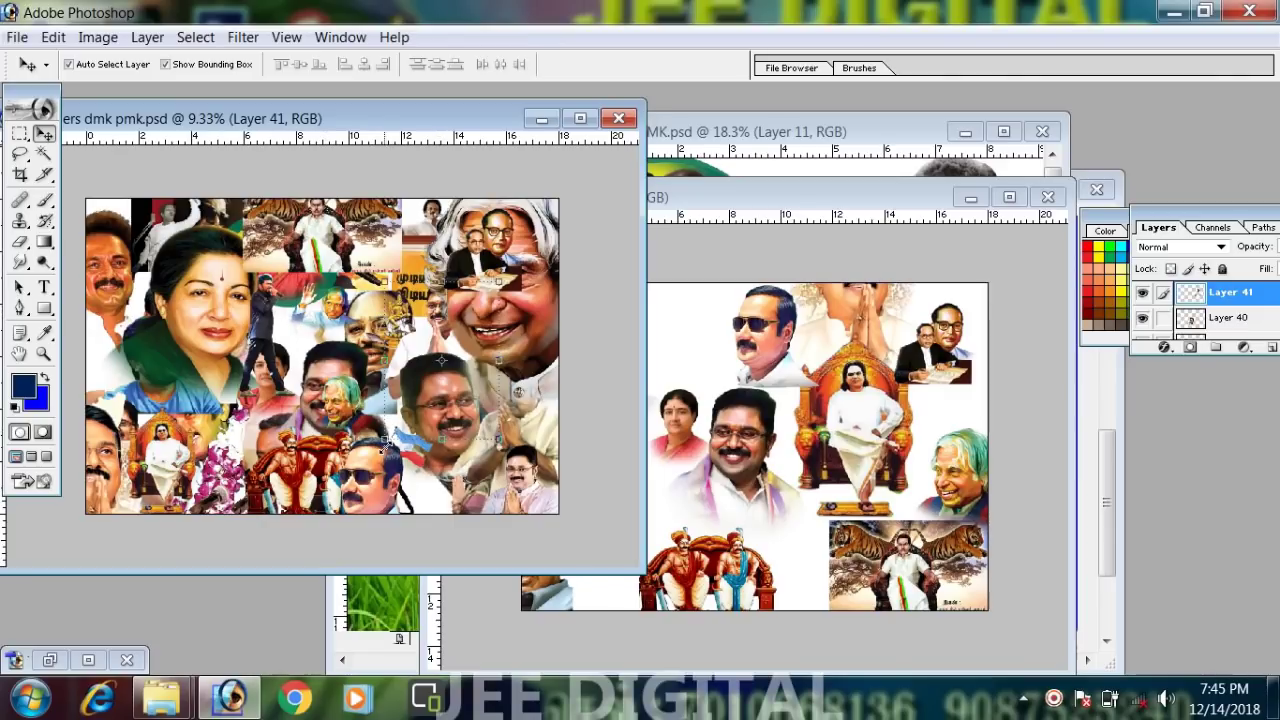
{"action": "scroll", "coordinate": [410, 424], "scroll_direction": "up", "scroll_amount": 5}
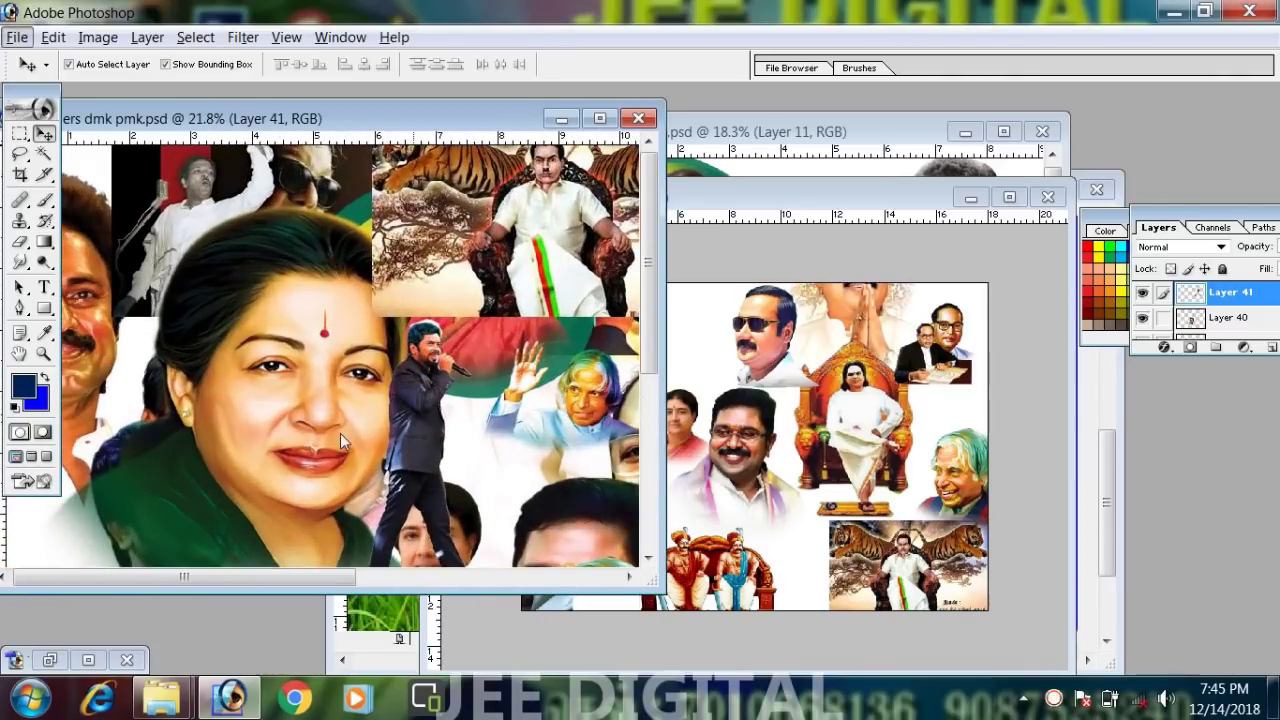
{"action": "left_click", "coordinate": [325, 417]}
{"action": "left_click_drag", "start_coordinate": [315, 404], "coordinate": [689, 288]}
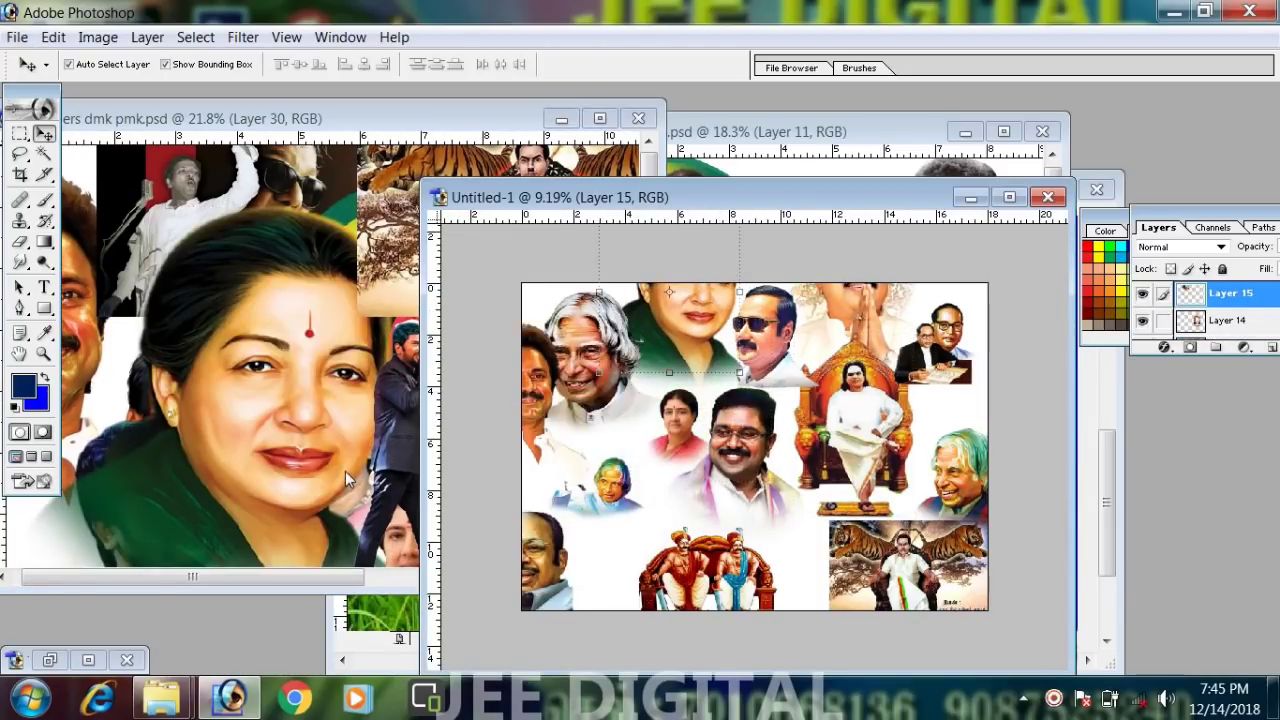
- Copy the smiling folded-hands man in glasses and the woman to the bottom edge of Untitled-1, between the lower-left portrait and the enthroned pair
{"action": "left_click", "coordinate": [346, 471]}
{"action": "left_click_drag", "start_coordinate": [455, 518], "coordinate": [346, 566]}
{"action": "left_click", "coordinate": [515, 418]}
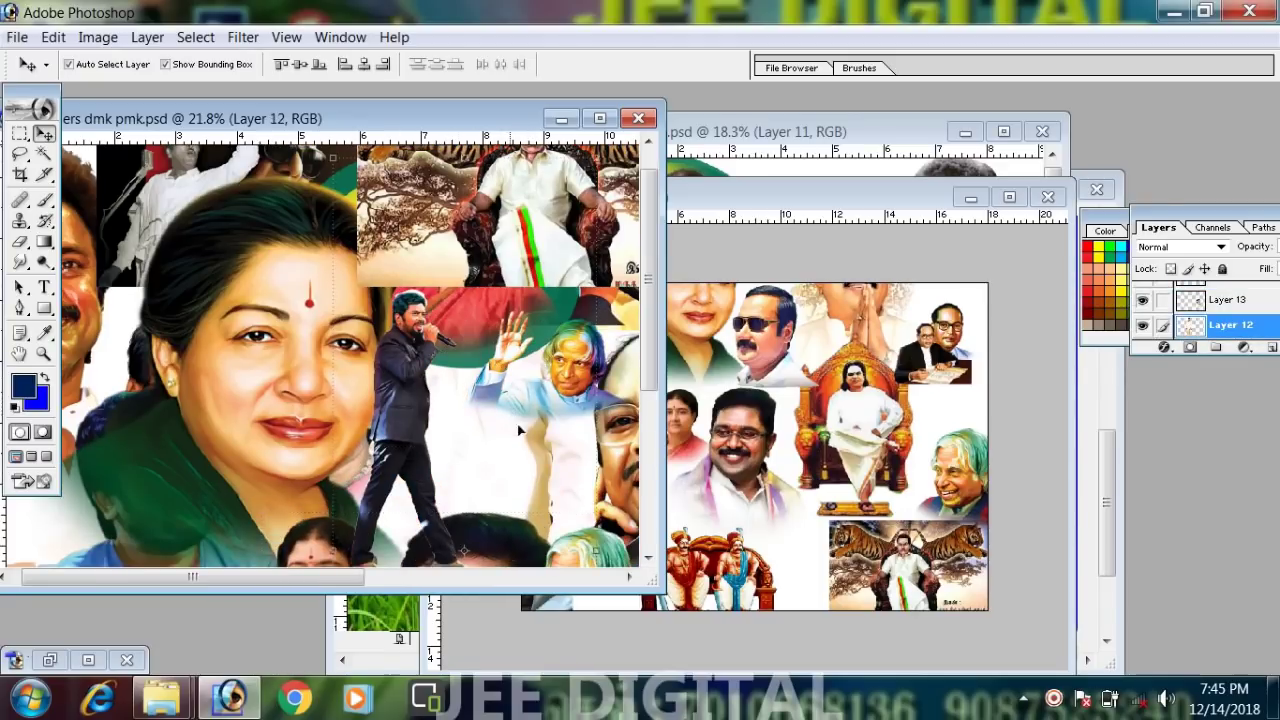
{"action": "key", "text": "ctrl+t"}
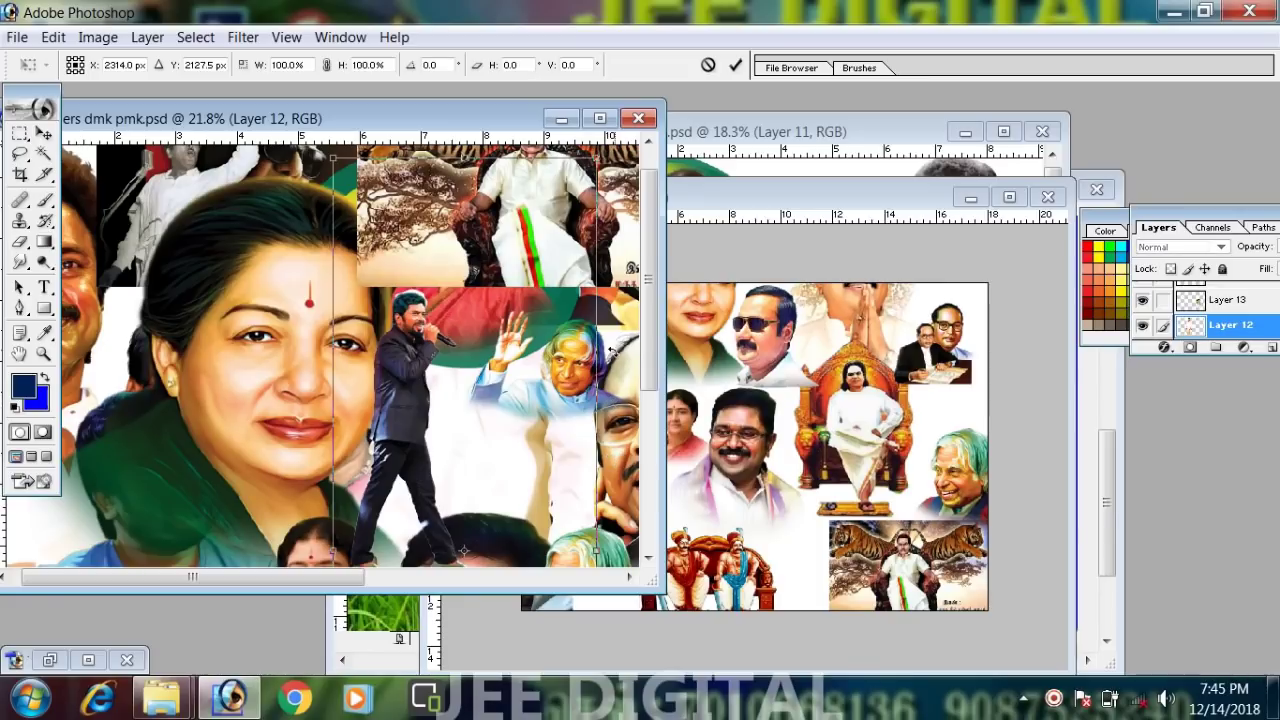
{"action": "key", "text": "Return"}
{"action": "key", "text": "ctrl+0"}
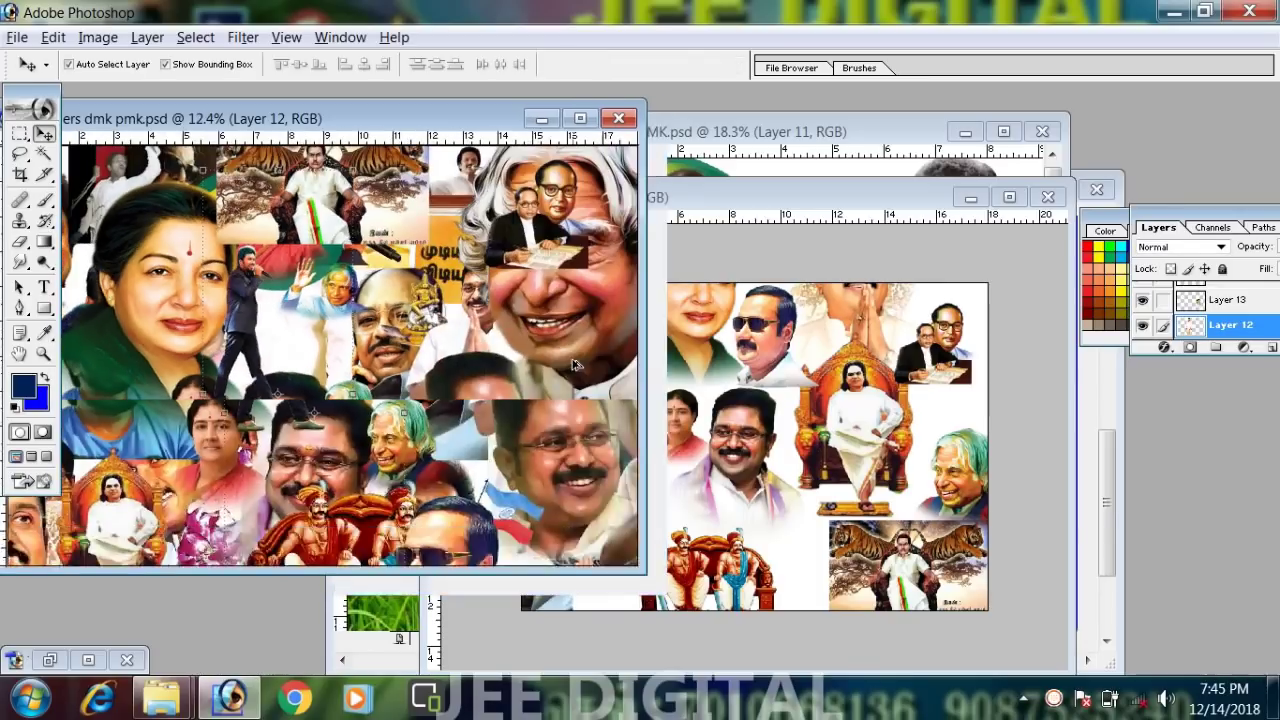
{"action": "left_click_drag", "start_coordinate": [583, 523], "coordinate": [604, 555]}
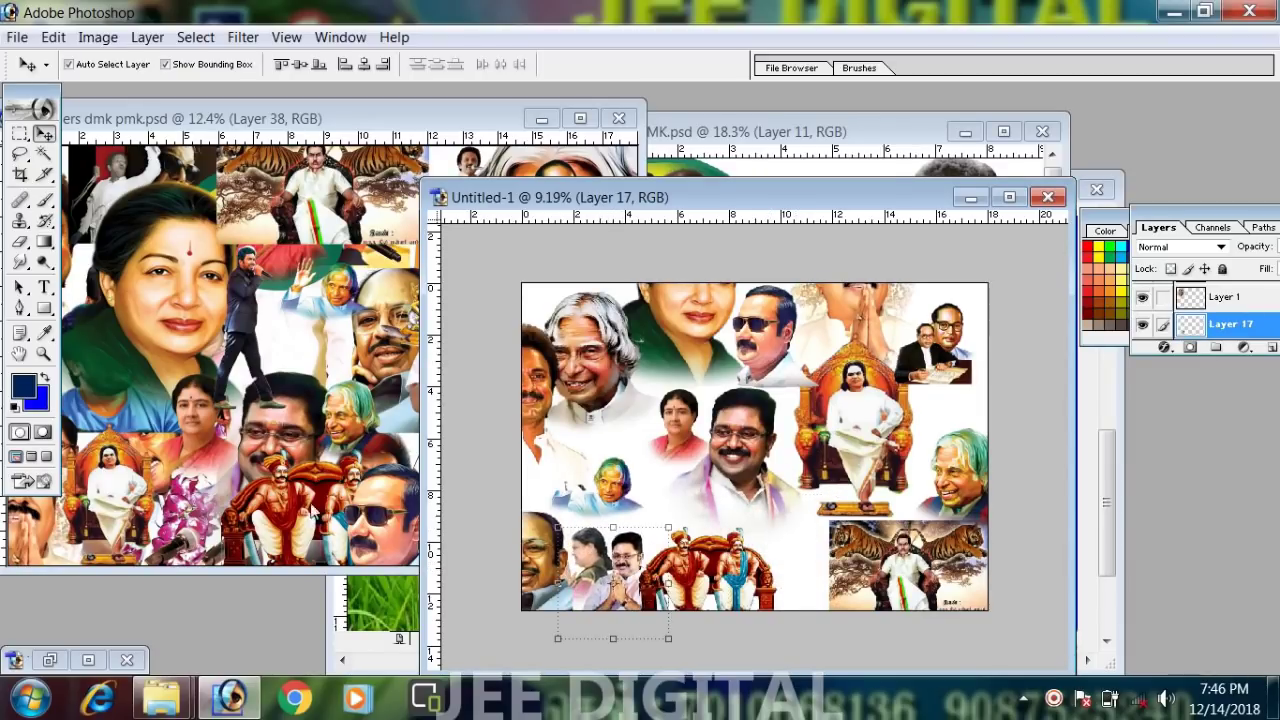
- Copy the man with the purple garland into Untitled-1 left of centre, and shift the shawl man and woman in pink rightwards
{"action": "left_click", "coordinate": [198, 434]}
{"action": "left_click_drag", "start_coordinate": [198, 430], "coordinate": [403, 325]}
{"action": "left_click_drag", "start_coordinate": [155, 452], "coordinate": [686, 494]}
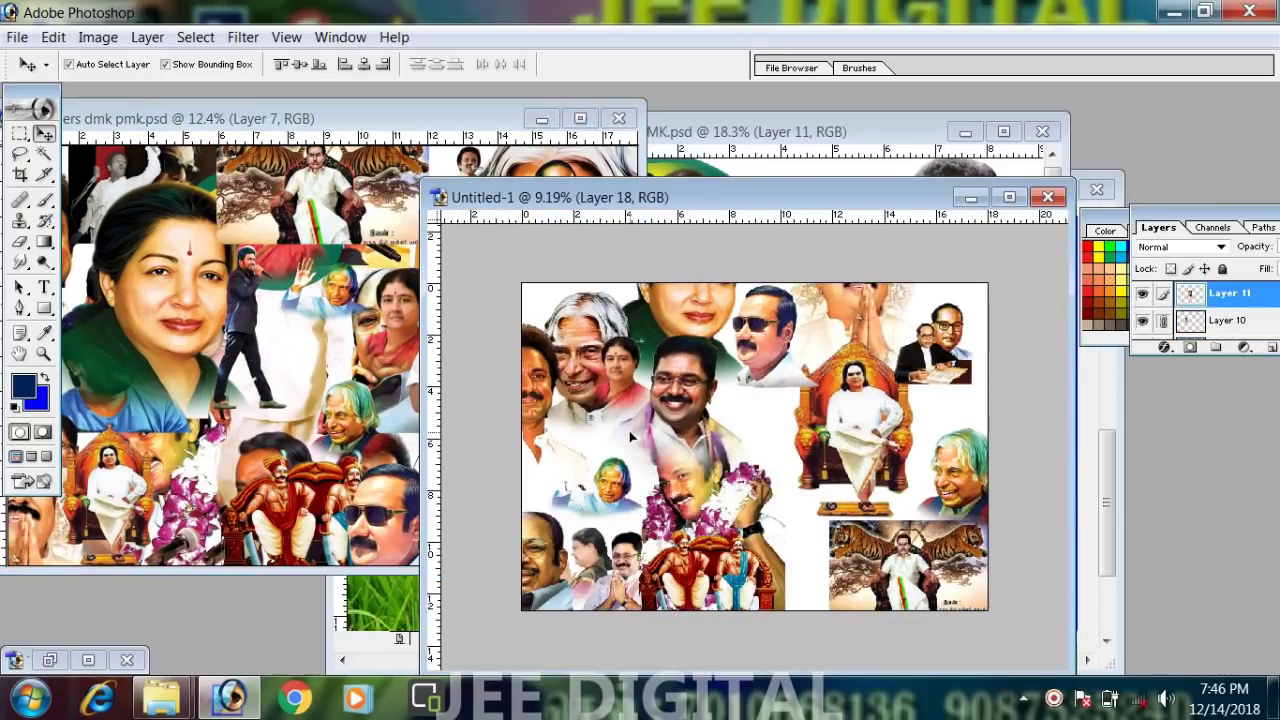
{"action": "left_click_drag", "start_coordinate": [630, 437], "coordinate": [735, 442]}
{"action": "left_click_drag", "start_coordinate": [675, 499], "coordinate": [647, 444]}
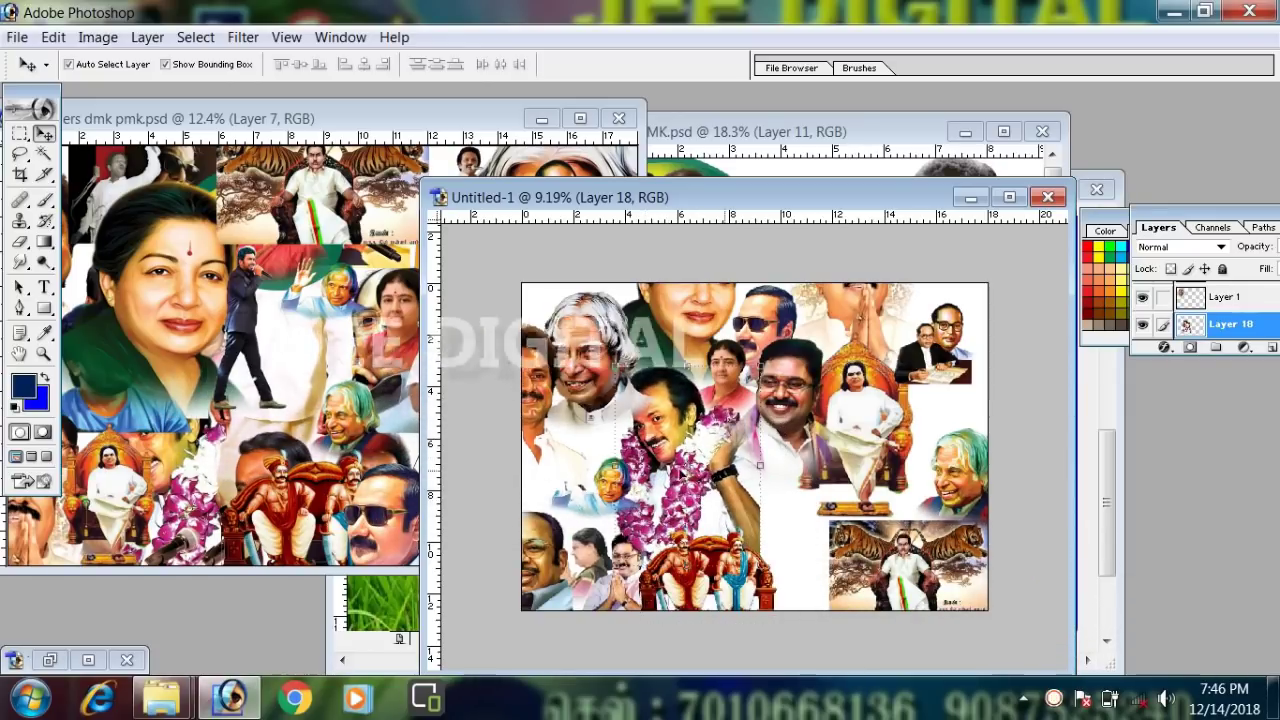
- Move the woman in green aside in the leaders collage and copy the folded-hands man in glasses to the right edge of Untitled-1, below the desk picture
{"action": "left_click", "coordinate": [200, 262]}
{"action": "left_click_drag", "start_coordinate": [195, 257], "coordinate": [357, 190]}
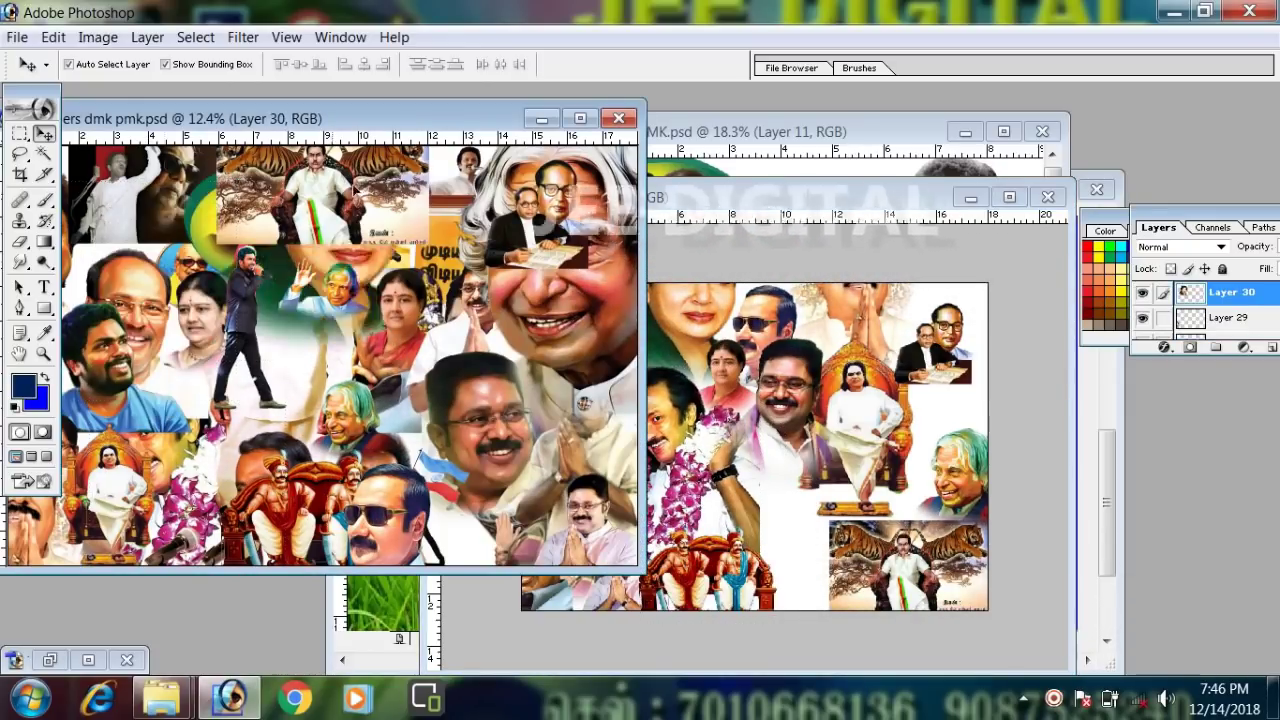
{"action": "left_click", "coordinate": [628, 392]}
{"action": "left_click_drag", "start_coordinate": [628, 392], "coordinate": [590, 420]}
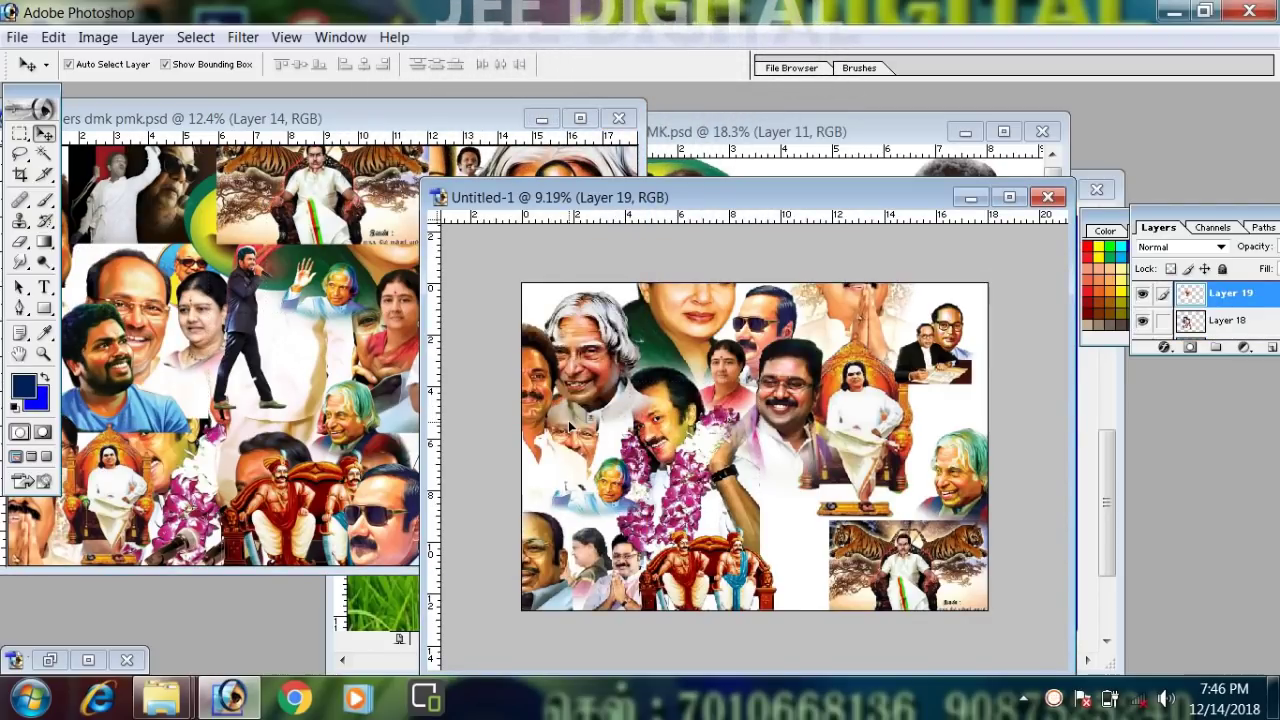
{"action": "left_click_drag", "start_coordinate": [607, 298], "coordinate": [950, 393]}
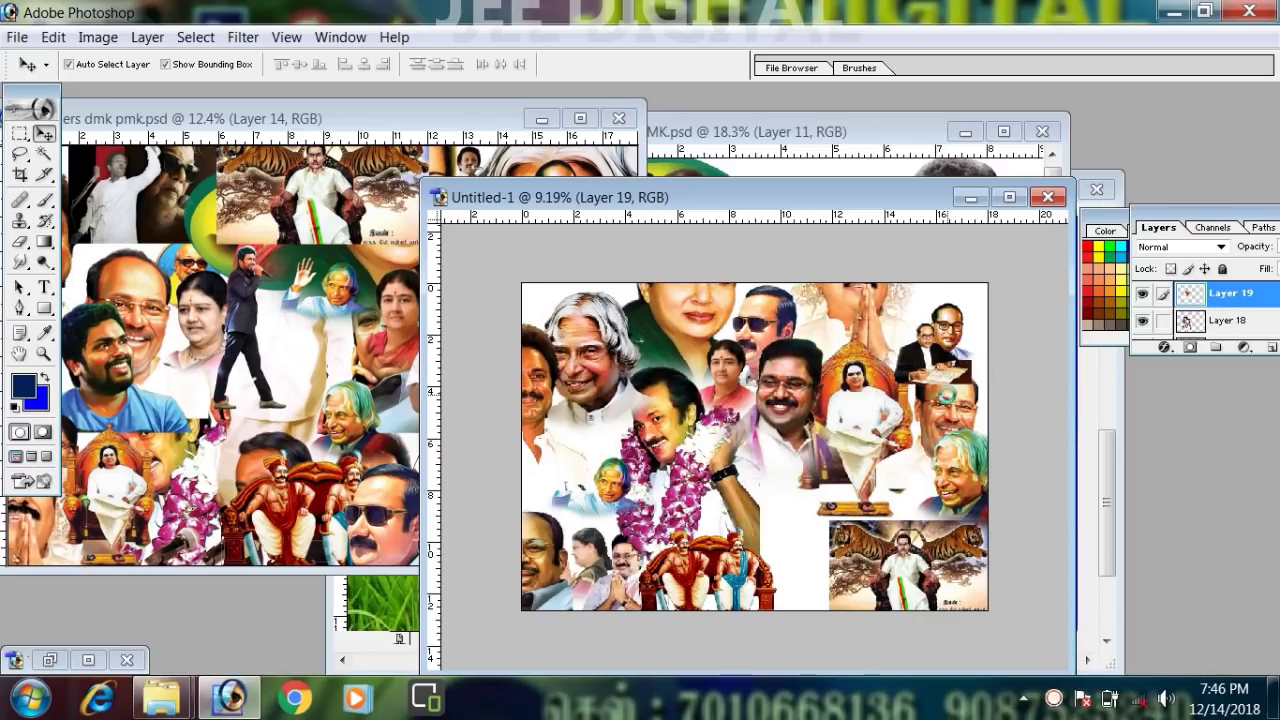
- Copy the round blue portrait and the praying man in cream into Untitled-1, between the enthroned pair and the tiger picture
{"action": "left_click", "coordinate": [137, 330]}
{"action": "left_click_drag", "start_coordinate": [130, 300], "coordinate": [117, 353]}
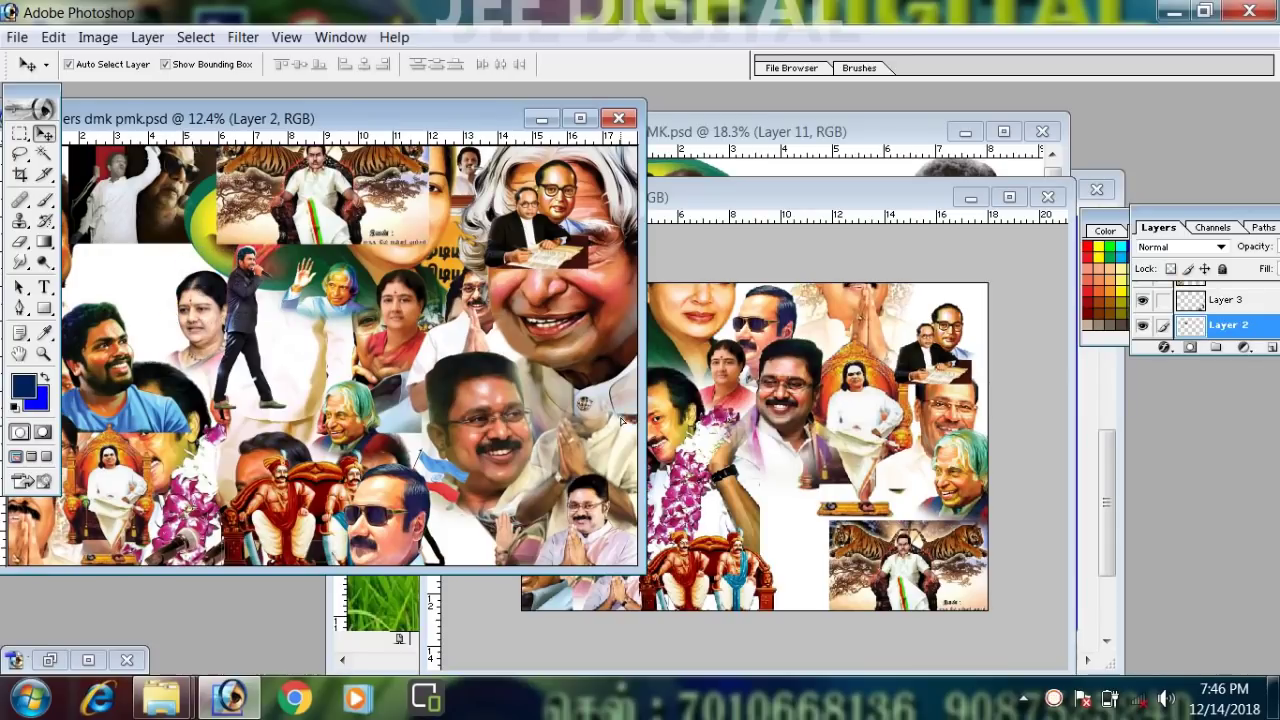
{"action": "left_click_drag", "start_coordinate": [621, 421], "coordinate": [752, 472]}
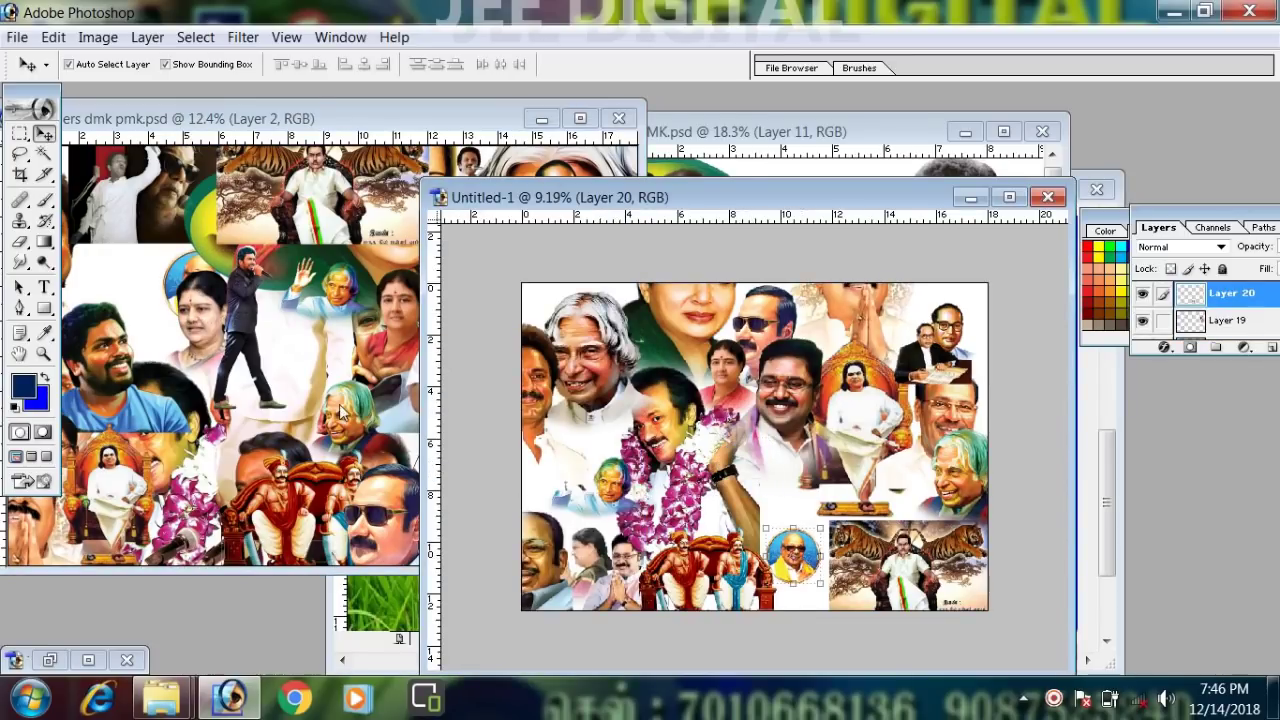
{"action": "left_click", "coordinate": [338, 302]}
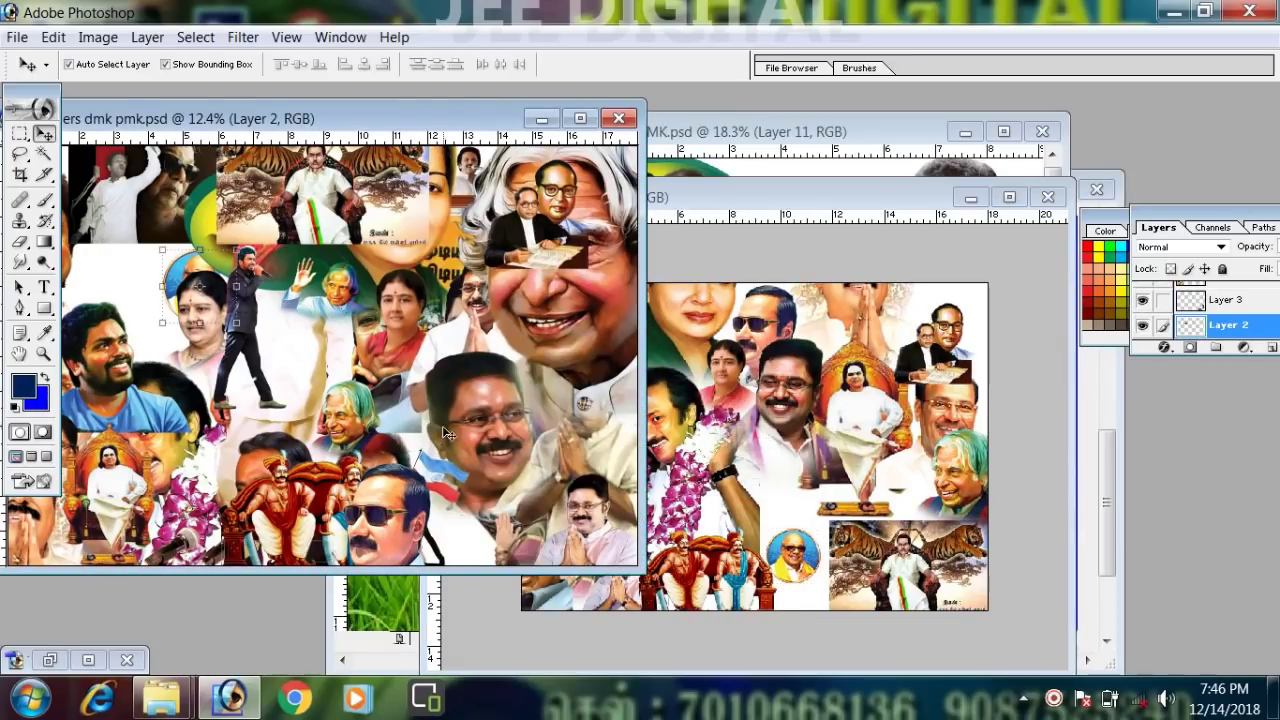
{"action": "left_click", "coordinate": [588, 422]}
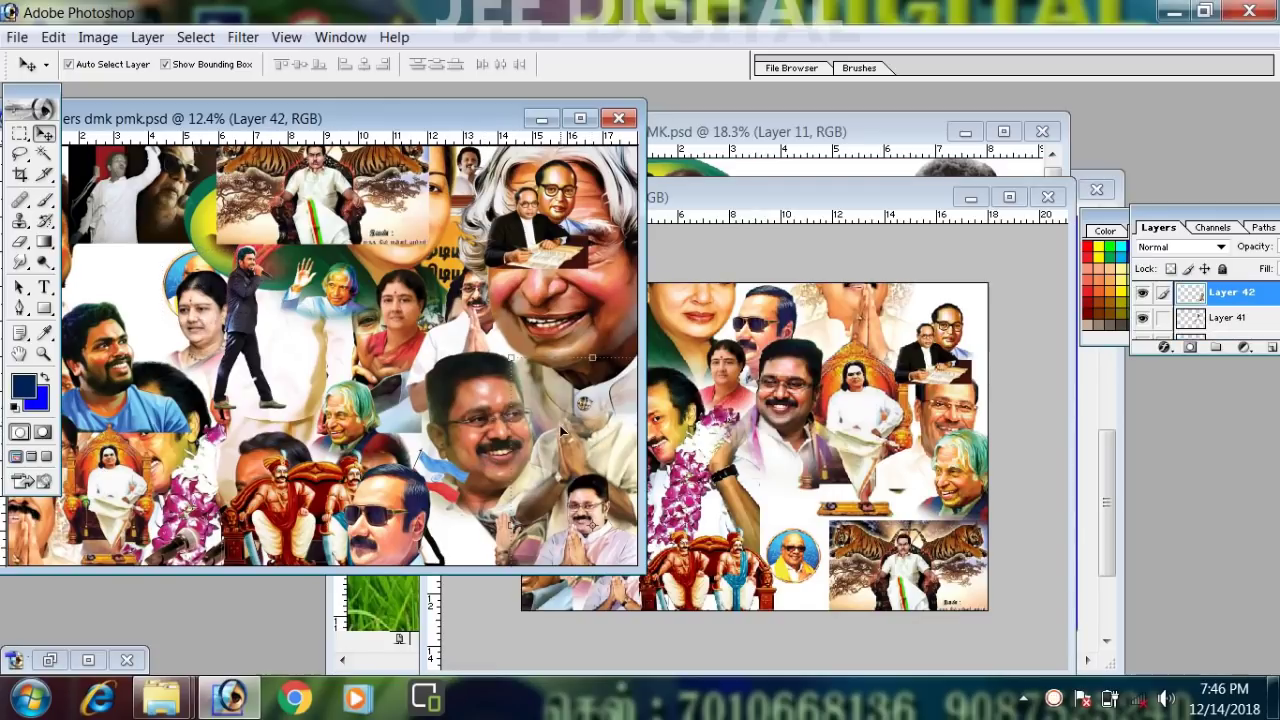
{"action": "left_click_drag", "start_coordinate": [571, 444], "coordinate": [775, 545]}
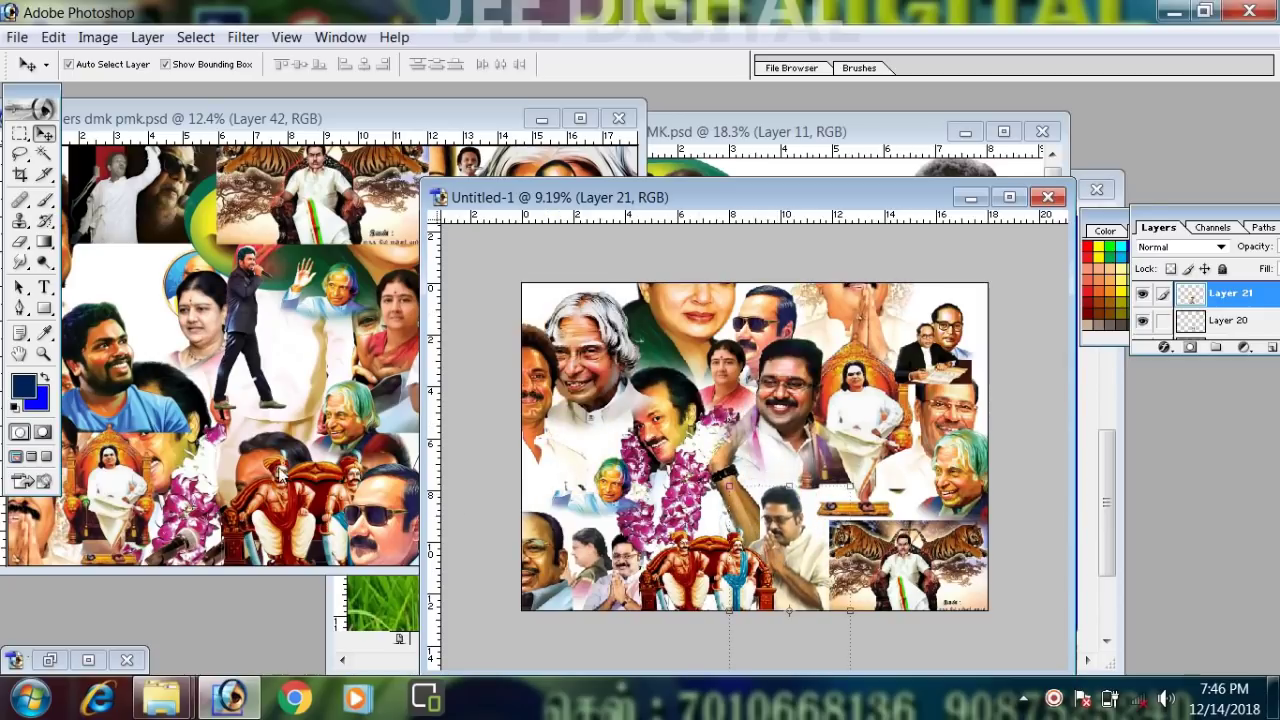
- Copy the man in the yellow shawl to the top edge of Untitled-1 above the throne, and the man with the microphone to the upper-left corner
{"action": "left_click", "coordinate": [204, 490]}
{"action": "left_click_drag", "start_coordinate": [174, 490], "coordinate": [462, 421]}
{"action": "left_click_drag", "start_coordinate": [110, 492], "coordinate": [387, 422]}
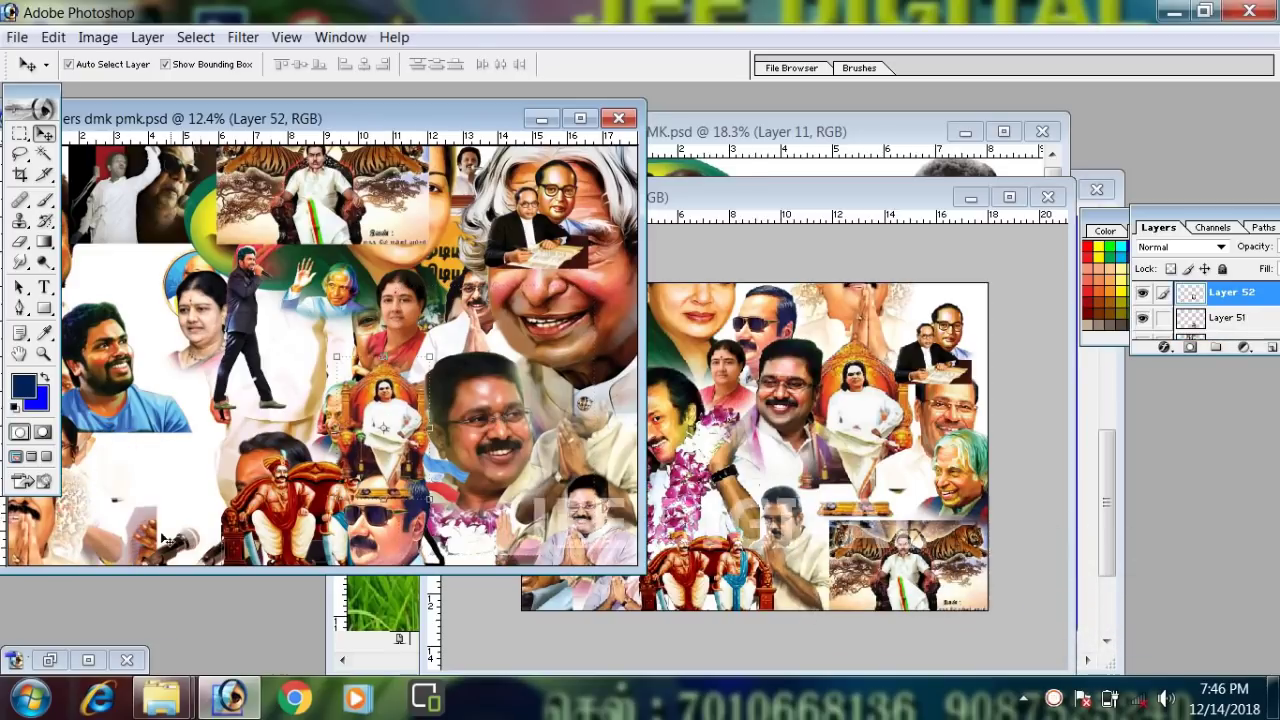
{"action": "left_click", "coordinate": [141, 545]}
{"action": "left_click_drag", "start_coordinate": [141, 545], "coordinate": [300, 549]}
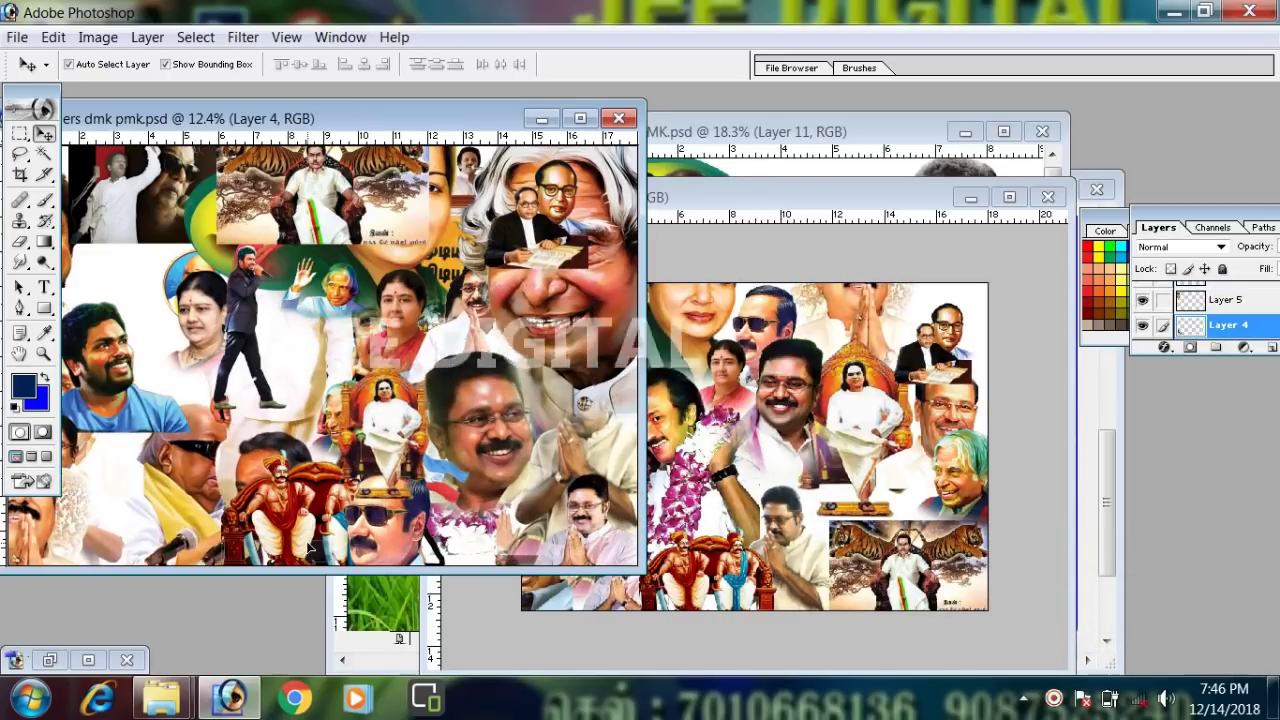
{"action": "left_click_drag", "start_coordinate": [180, 493], "coordinate": [870, 280]}
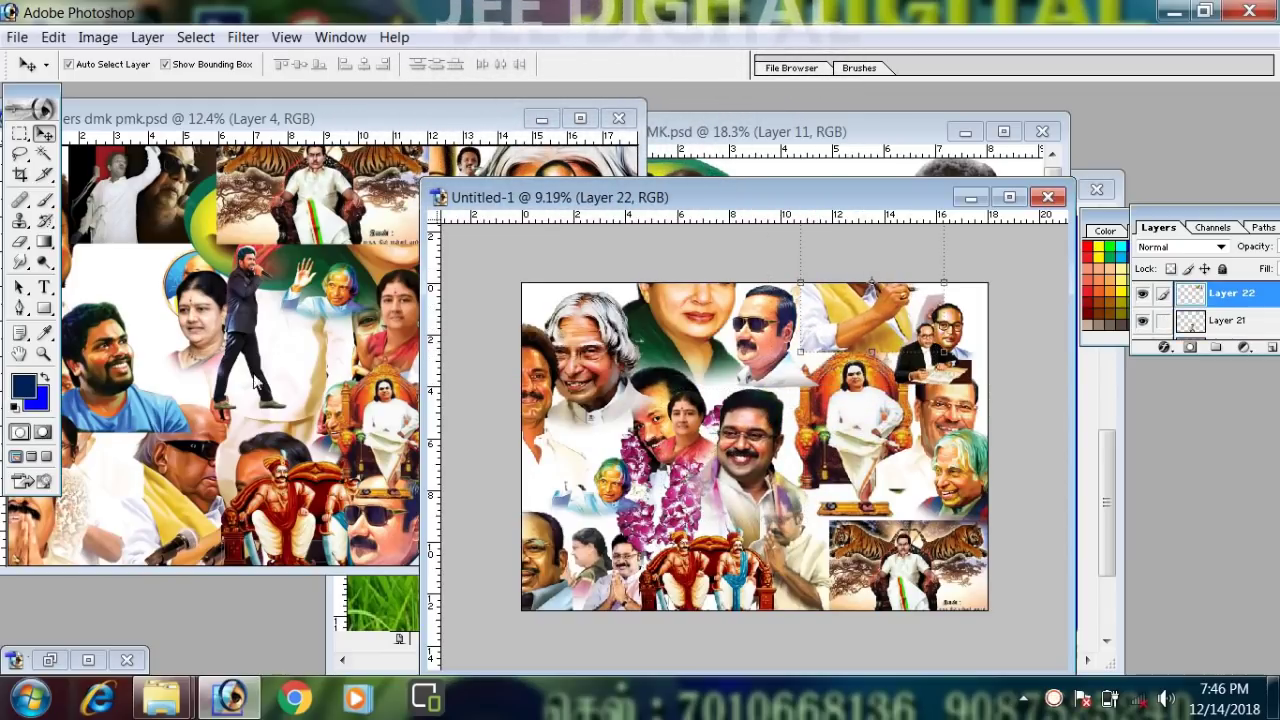
{"action": "left_click", "coordinate": [199, 301]}
{"action": "left_click_drag", "start_coordinate": [199, 301], "coordinate": [706, 378]}
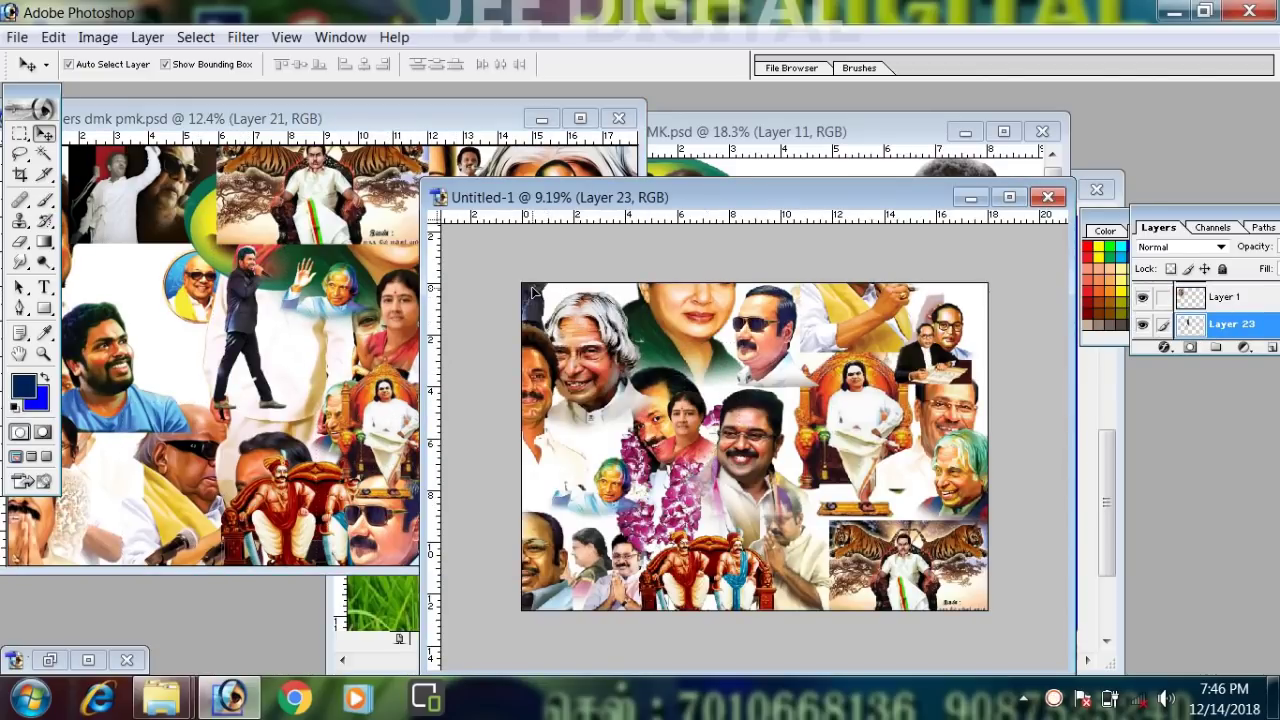
- Copy the folded-hands man in white from the leaders collage to the bottom of Untitled-1, beside the lower-left portrait
{"action": "left_click", "coordinate": [109, 476]}
{"action": "left_click", "coordinate": [91, 517]}
{"action": "left_click_drag", "start_coordinate": [126, 516], "coordinate": [265, 497]}
{"action": "left_click_drag", "start_coordinate": [316, 553], "coordinate": [412, 433]}
{"action": "left_click_drag", "start_coordinate": [57, 522], "coordinate": [630, 440]}
{"action": "left_click_drag", "start_coordinate": [585, 564], "coordinate": [585, 579]}
{"action": "left_click", "coordinate": [268, 500]}
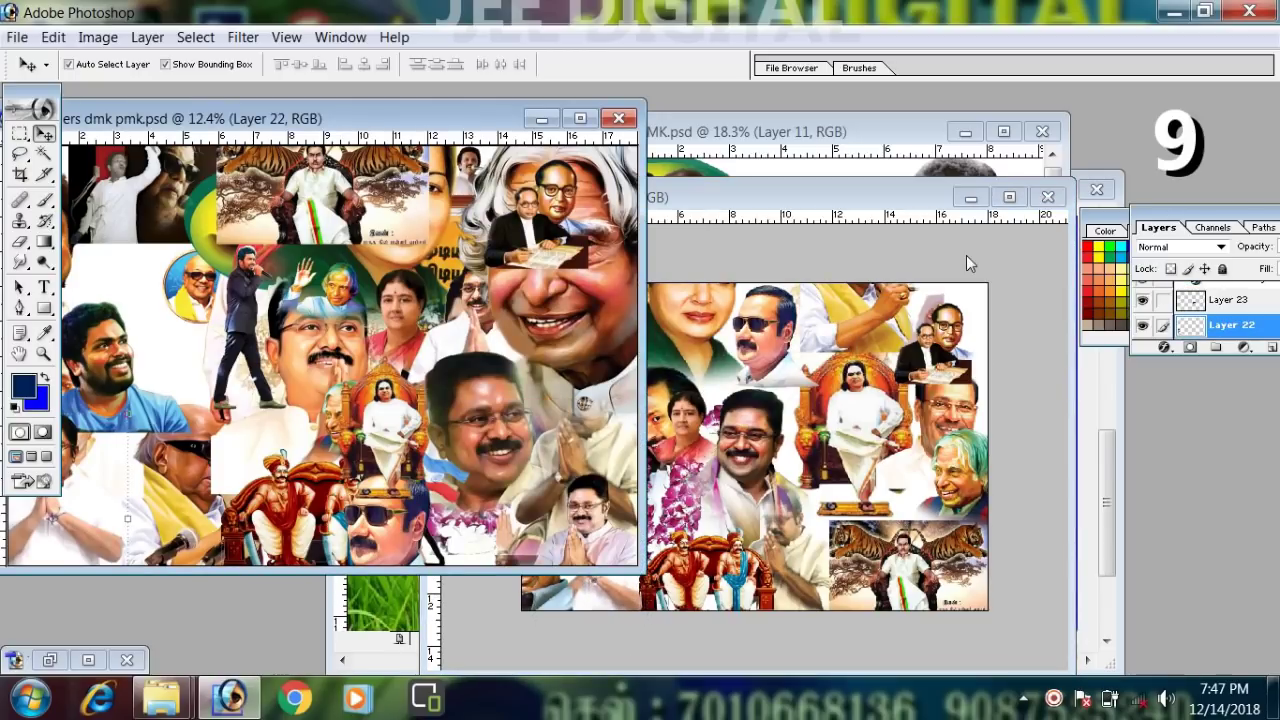
- Inspect the whole arrangement in Untitled-1 with the window maximised, and restore the window size
{"action": "left_click", "coordinate": [1008, 199]}
{"action": "scroll", "coordinate": [822, 372], "scroll_direction": "up", "scroll_amount": 8}
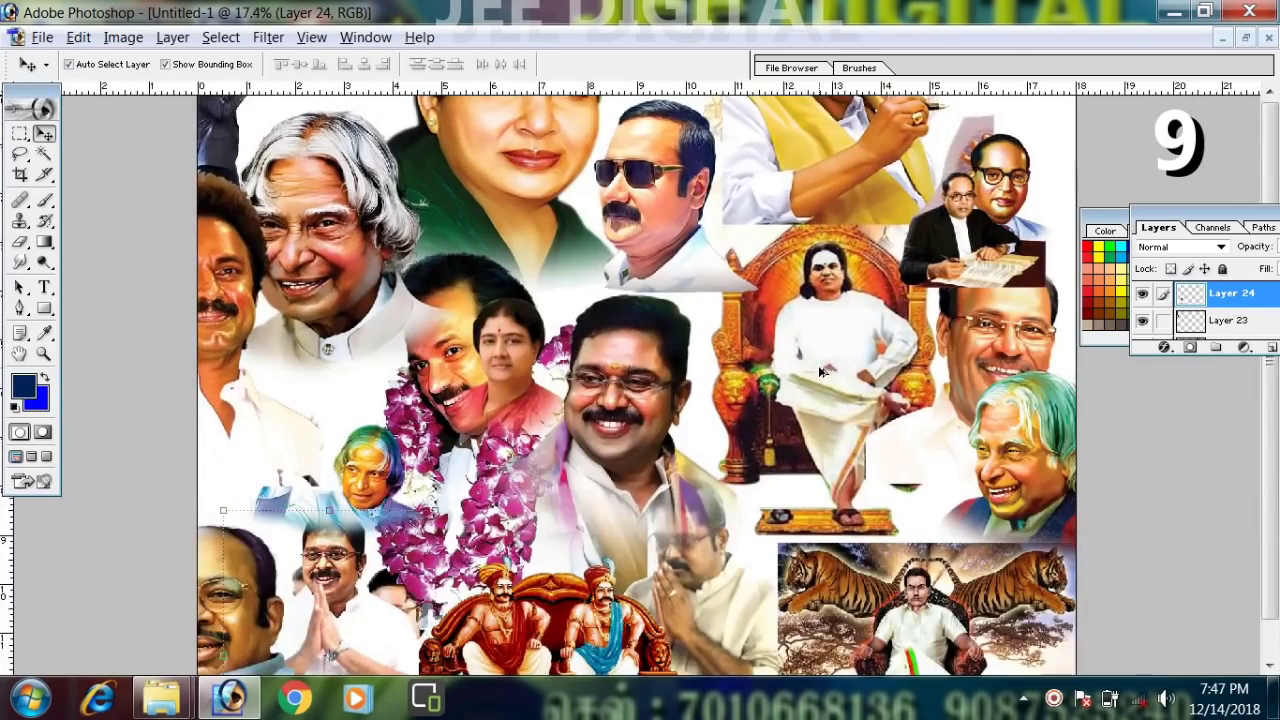
{"action": "key", "text": "ctrl+minus"}
{"action": "key", "text": "ctrl+plus"}
{"action": "key", "text": "ctrl+minus"}
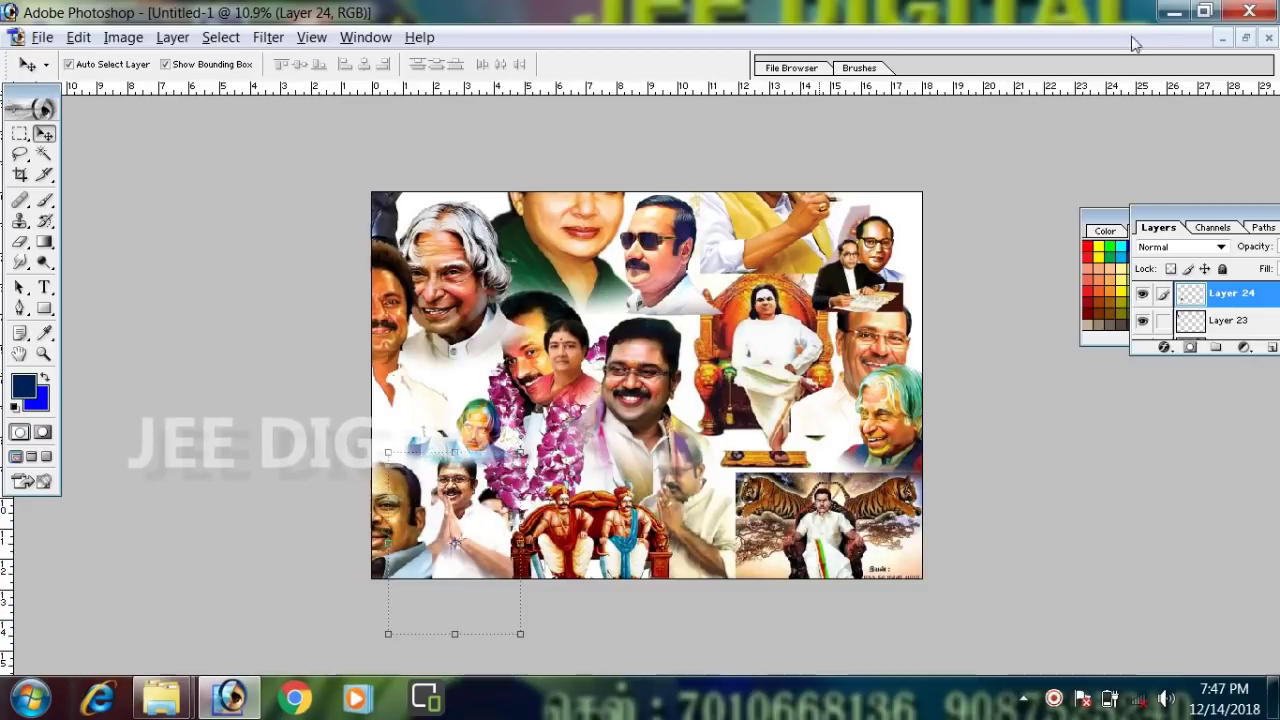
{"action": "left_click", "coordinate": [1245, 37]}
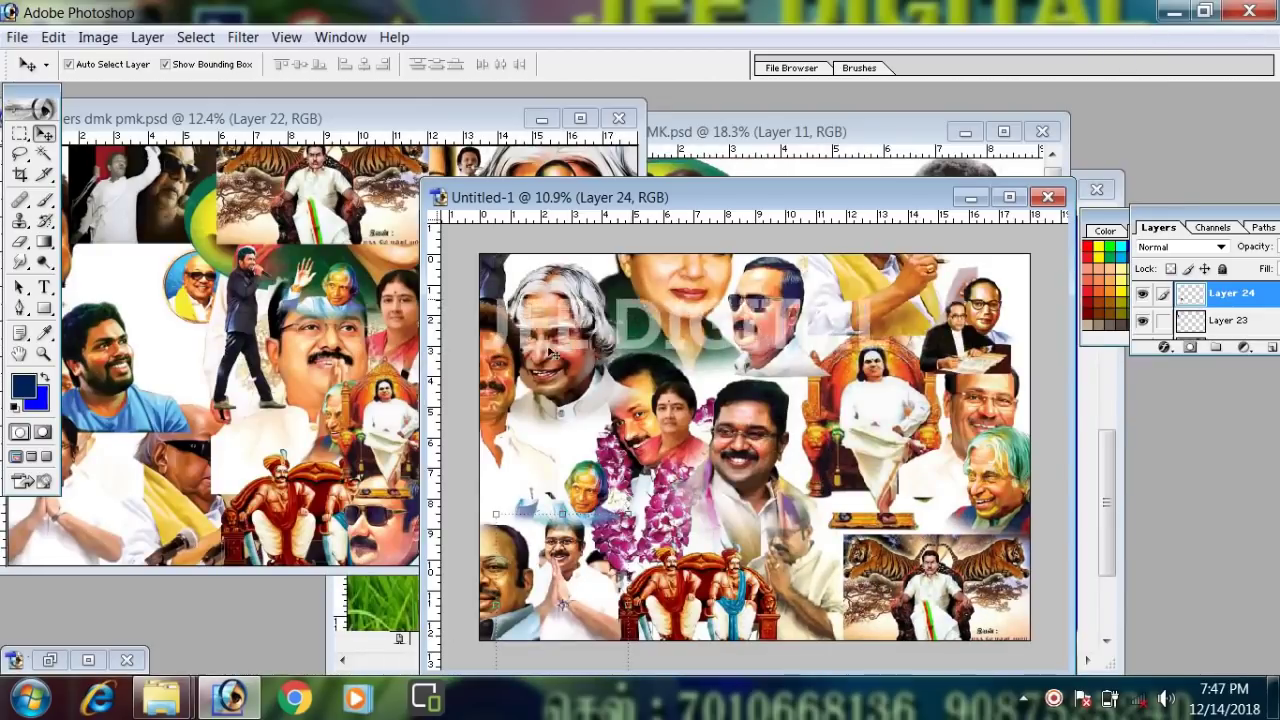
- Move the large moustached portrait in the leaders collage behind the portraits to its right
{"action": "left_click", "coordinate": [278, 413]}
{"action": "key", "text": "ctrl+0"}
{"action": "key", "text": "alt"}
{"action": "left_click_drag", "start_coordinate": [303, 388], "coordinate": [462, 403]}
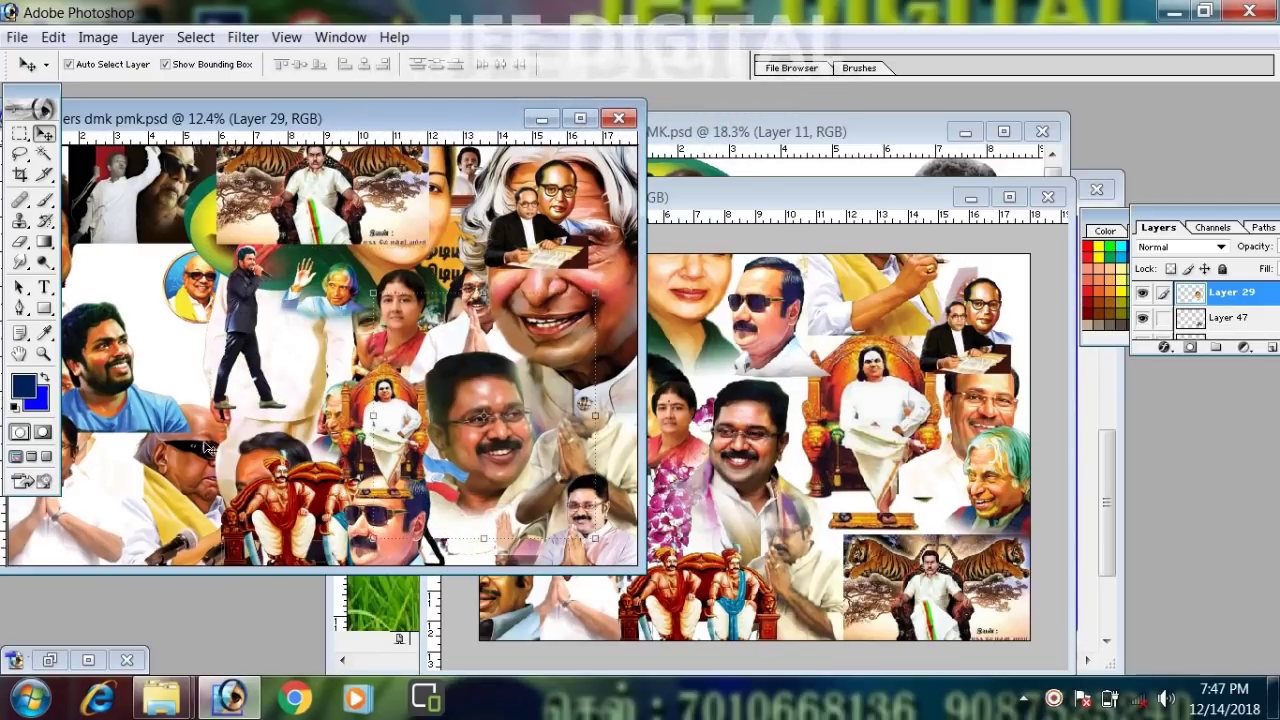
{"action": "left_click", "coordinate": [286, 494]}
{"action": "key", "text": "ctrl+j"}
{"action": "key", "text": "ctrl+t"}
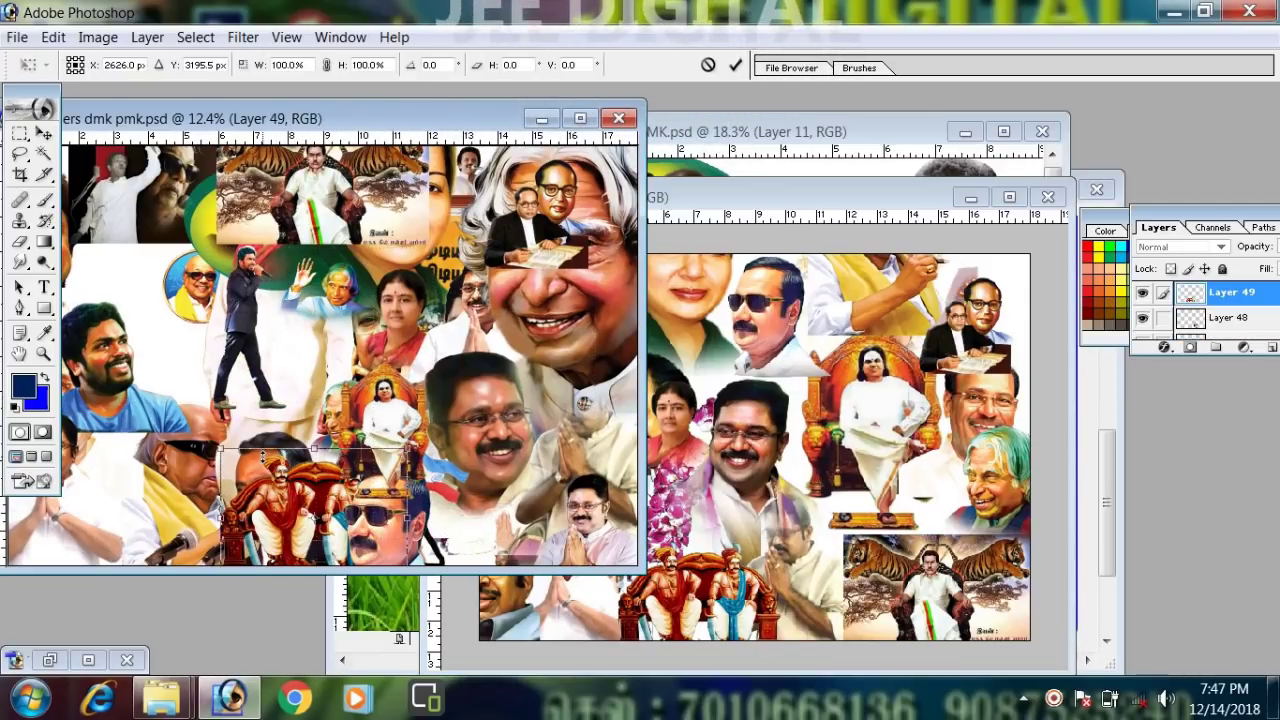
{"action": "key", "text": "Return"}
- Select the waving man's layer in the leaders collage, show the whole collage and extend the layer list to reveal more layers
{"action": "left_click", "coordinate": [348, 310]}
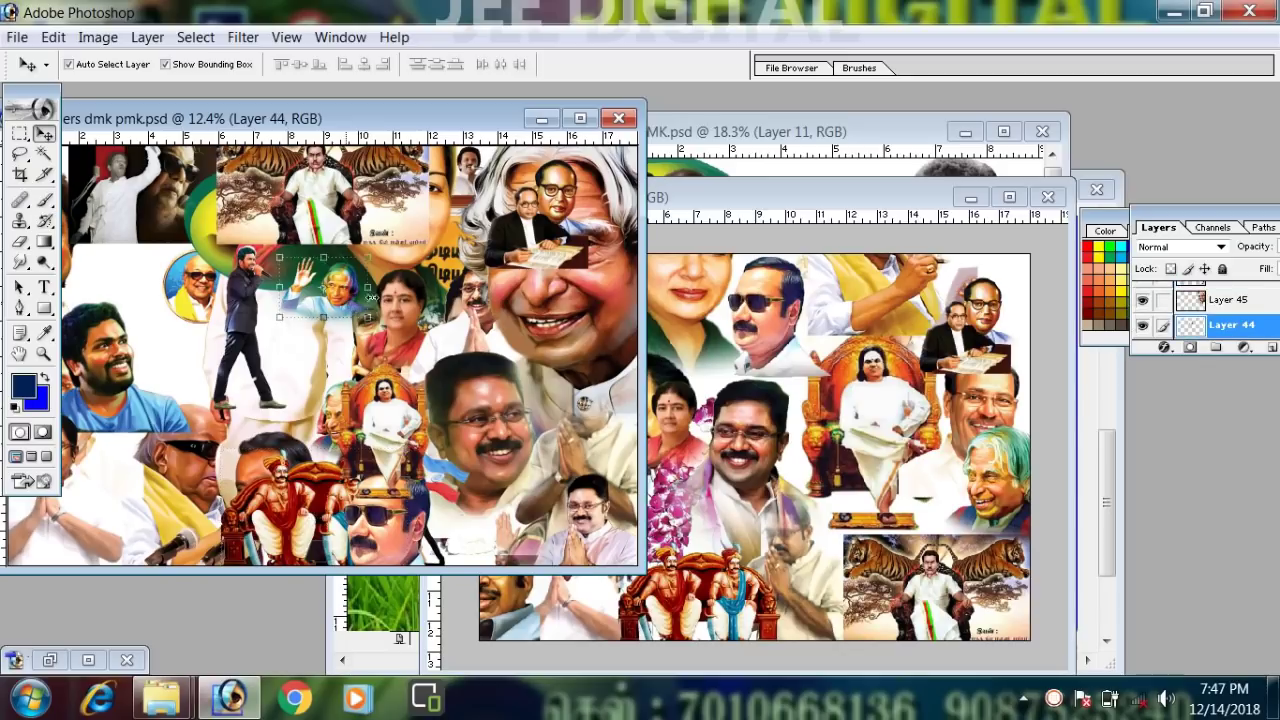
{"action": "key", "text": "ctrl+minus"}
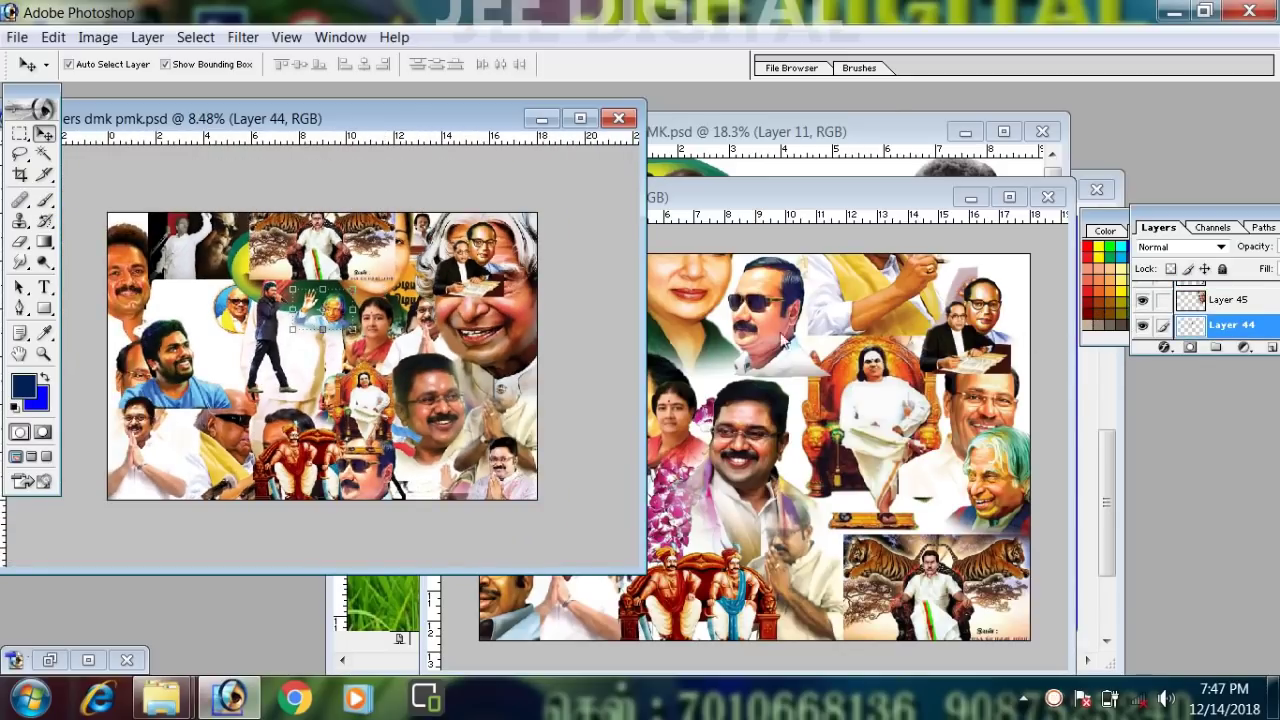
{"action": "scroll", "coordinate": [1195, 332], "scroll_direction": "down", "scroll_amount": 3}
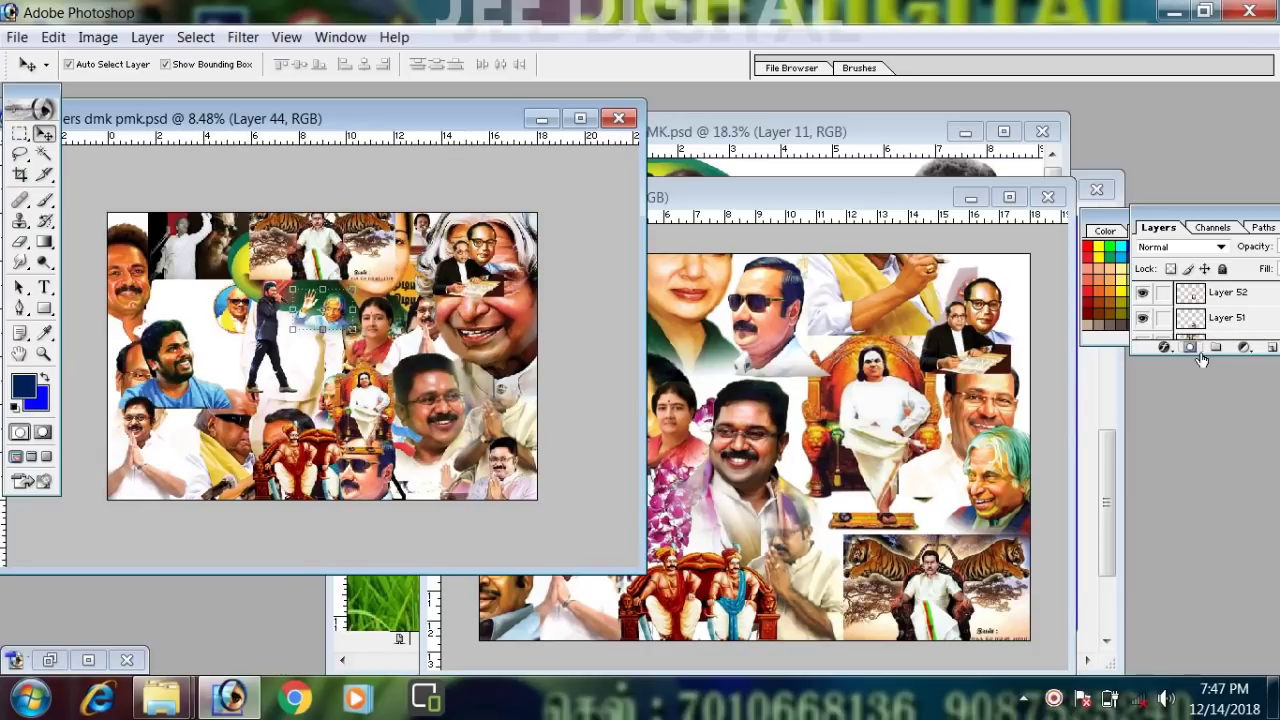
{"action": "left_click_drag", "start_coordinate": [1204, 357], "coordinate": [1204, 718]}
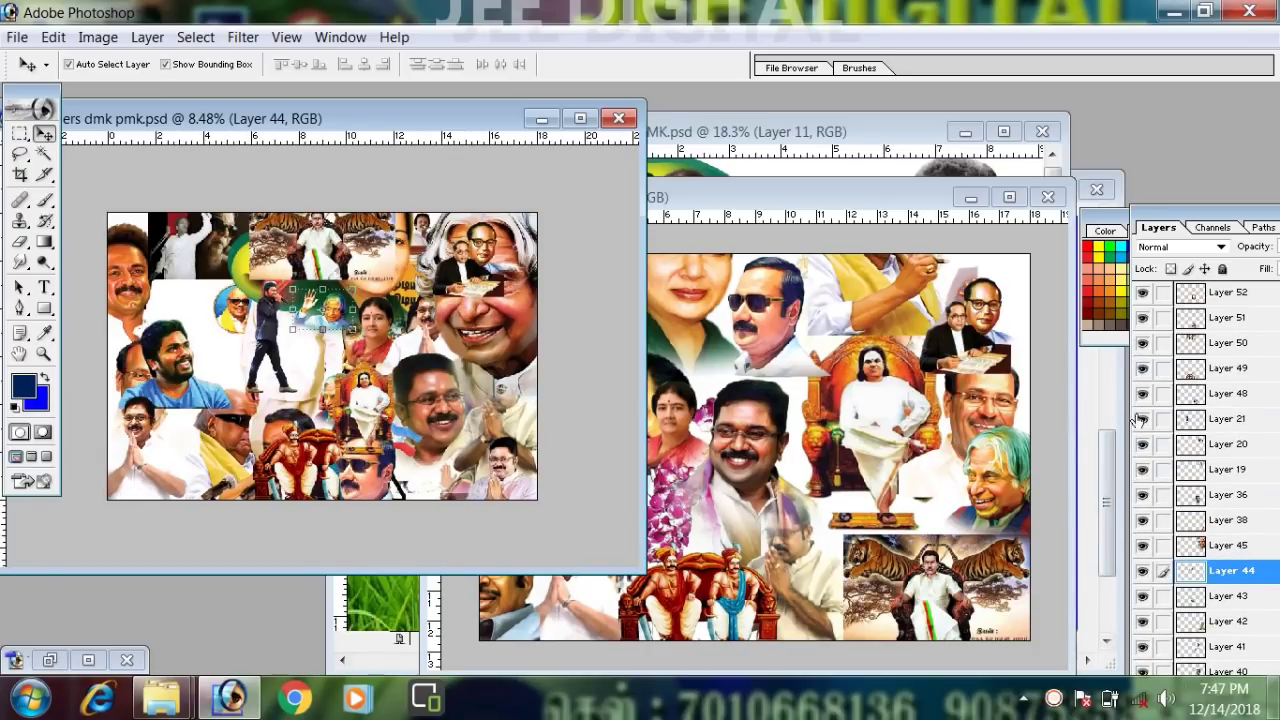
- Move the tiger picture down in the leaders collage and copy the two women in the green circle into Untitled-1, below the woman in green
{"action": "left_click", "coordinate": [128, 287]}
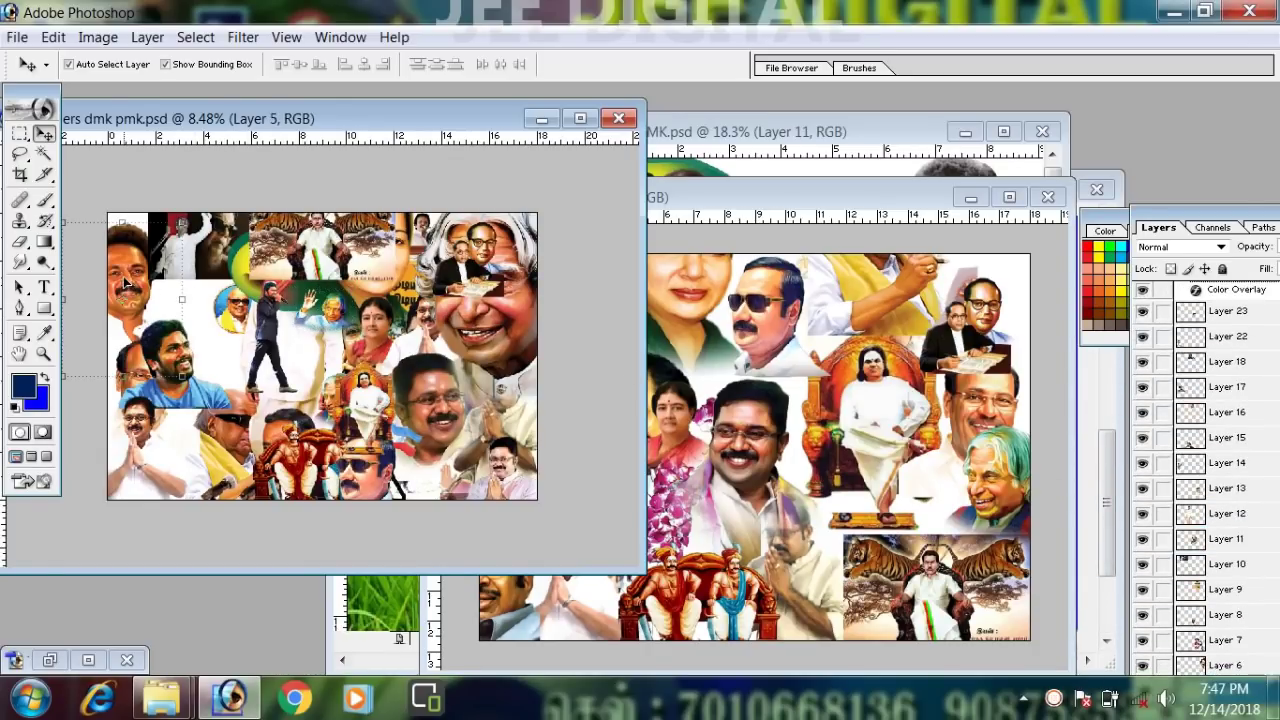
{"action": "left_click_drag", "start_coordinate": [264, 256], "coordinate": [266, 388]}
{"action": "left_click_drag", "start_coordinate": [262, 265], "coordinate": [689, 340]}
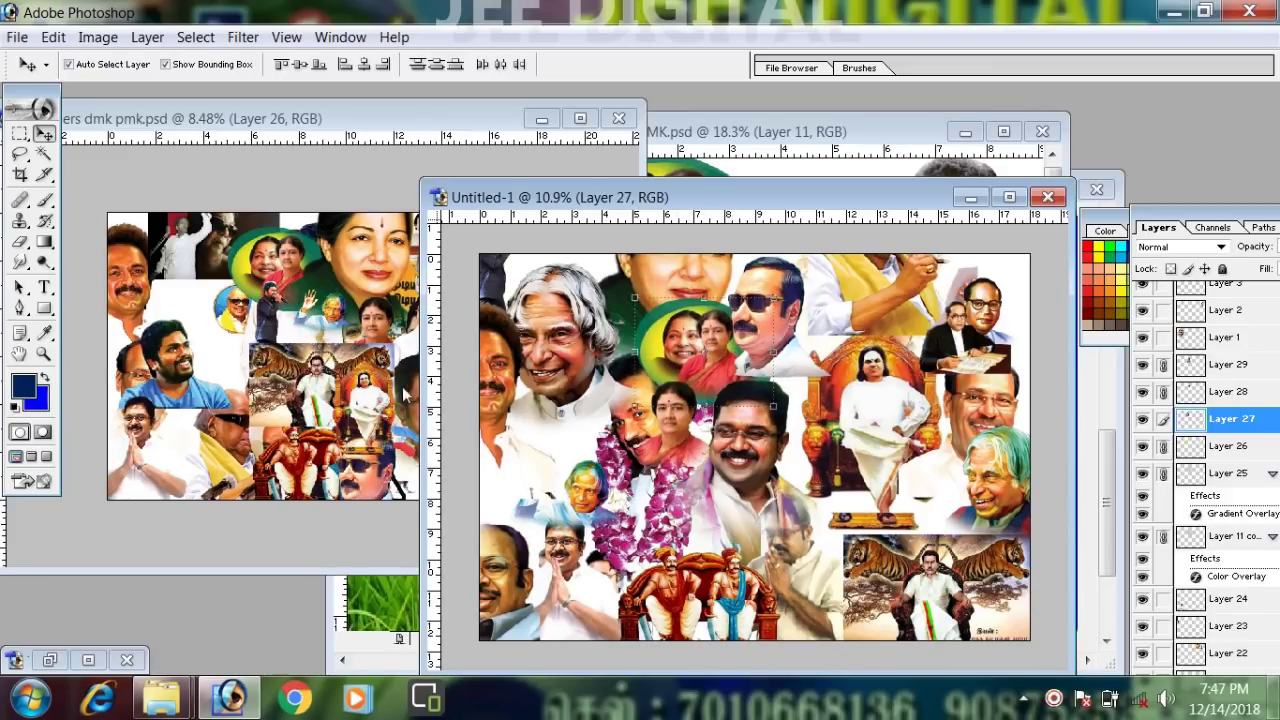
- Move the large white-haired portrait leftwards in the leaders collage and copy the smiling moustached man onto the green circle in Untitled-1
{"action": "left_click", "coordinate": [384, 378]}
{"action": "left_click", "coordinate": [423, 391]}
{"action": "left_click_drag", "start_coordinate": [521, 321], "coordinate": [687, 346]}
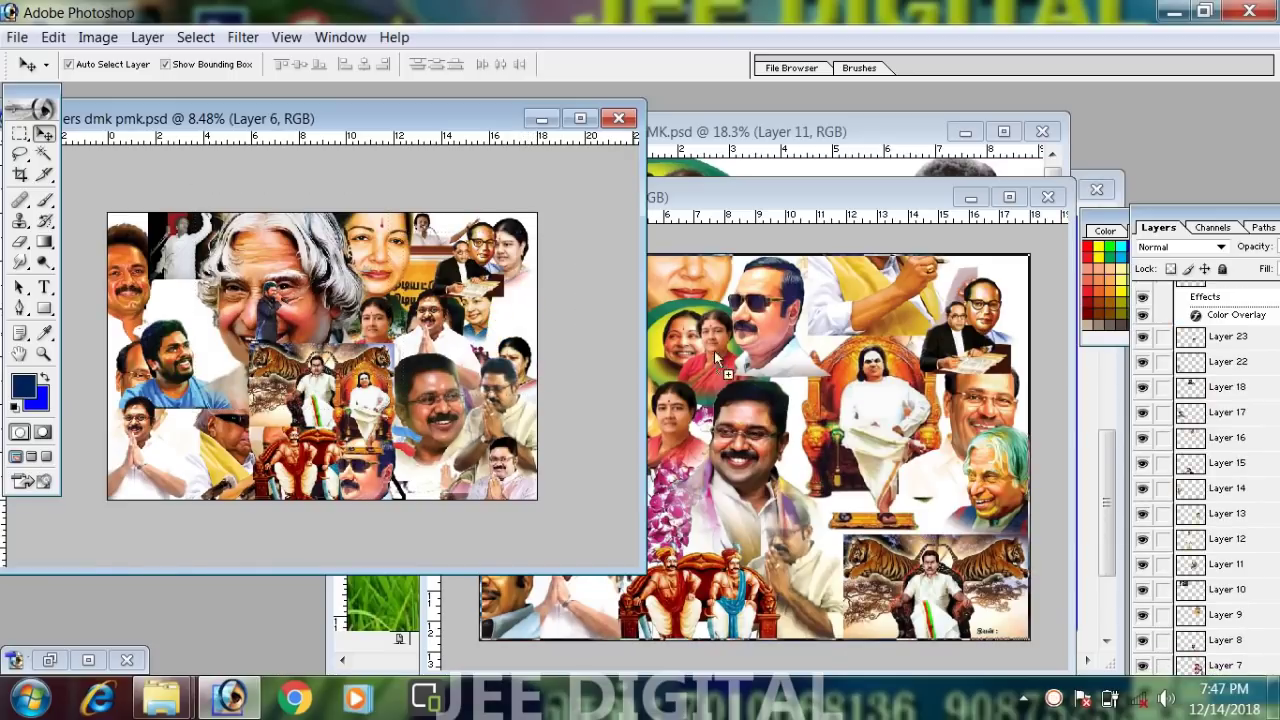
{"action": "left_click", "coordinate": [687, 346]}
{"action": "left_click_drag", "start_coordinate": [724, 305], "coordinate": [645, 218]}
{"action": "left_click_drag", "start_coordinate": [623, 279], "coordinate": [363, 397]}
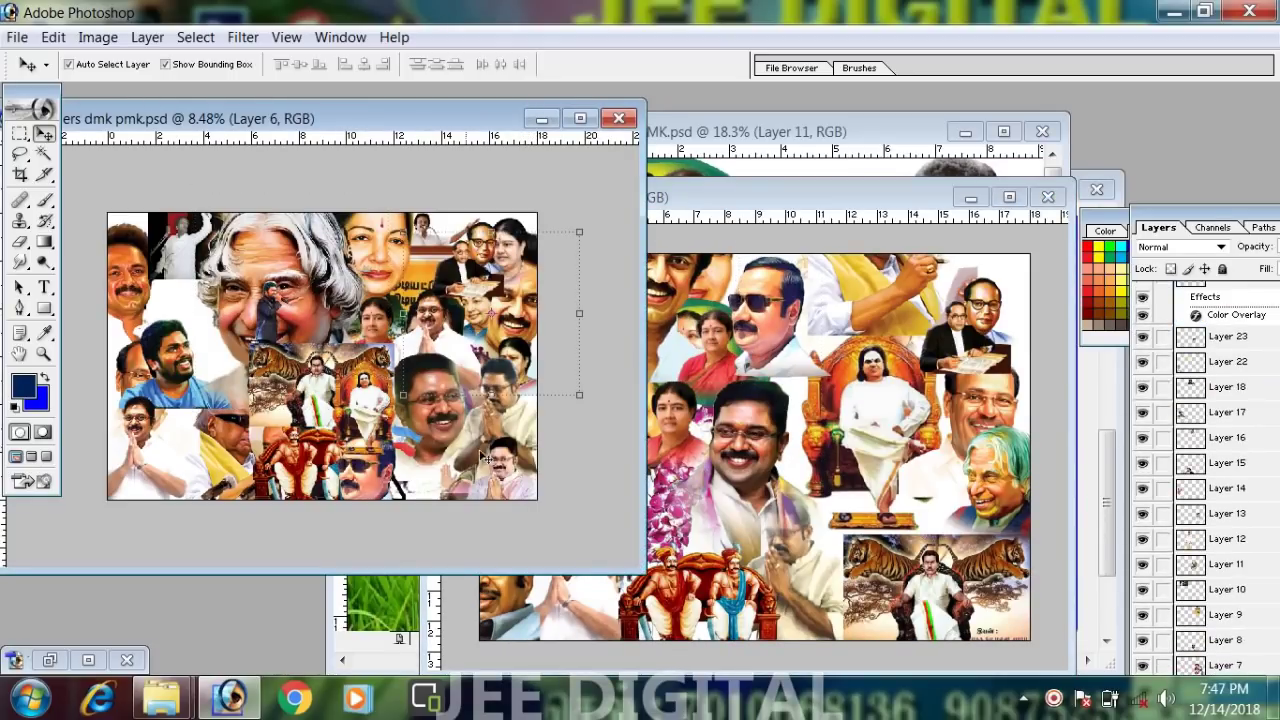
- Try to stretch the small folded-hands man in the lower-right corner of the leaders collage to about 180% of its height
{"action": "key", "text": "ctrl+t"}
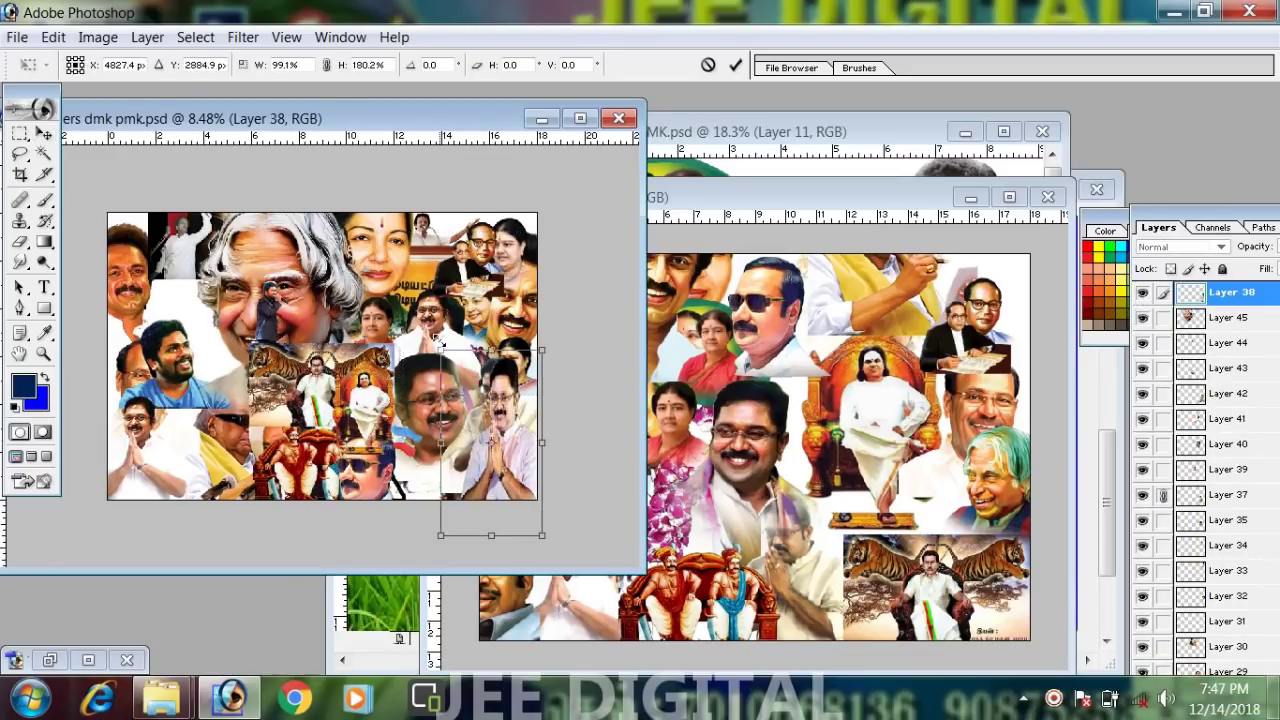
{"action": "key", "text": "Return"}
{"action": "left_click_drag", "start_coordinate": [440, 355], "coordinate": [435, 375]}
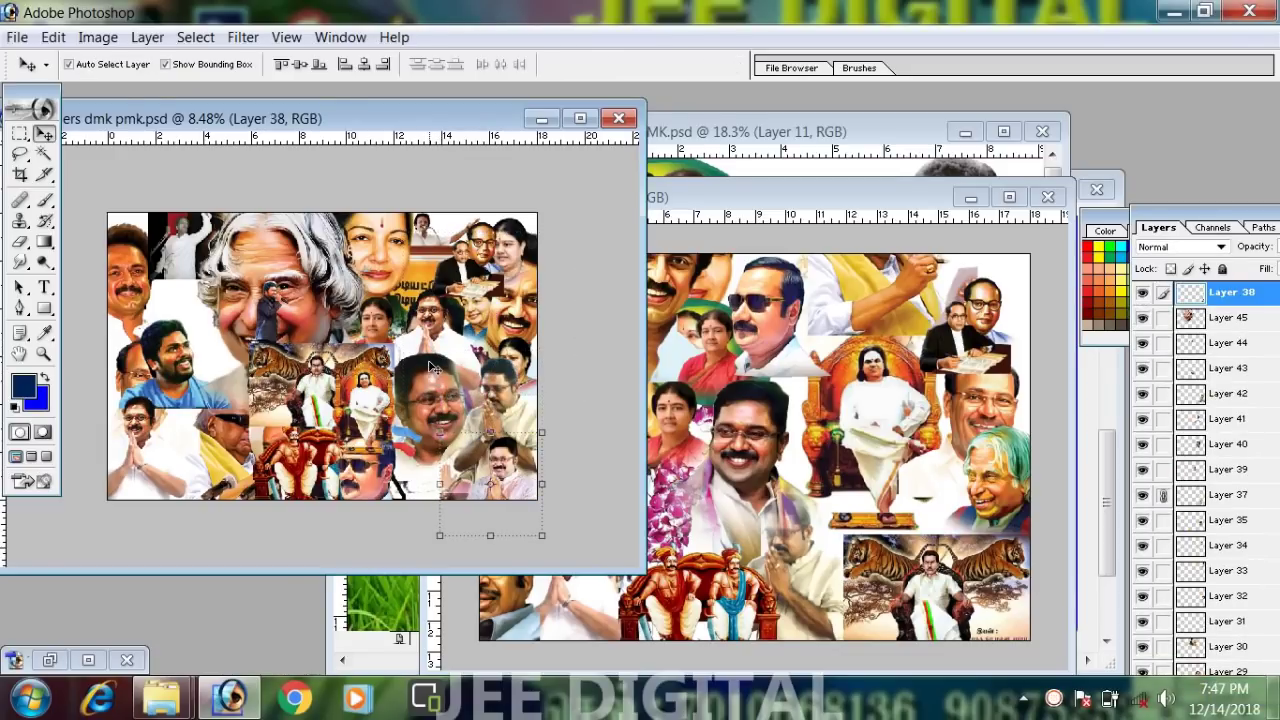
- Move the tiger picture out of the middle of the leaders collage and the man on the throne towards its lower-right corner
{"action": "left_click_drag", "start_coordinate": [277, 370], "coordinate": [560, 414]}
{"action": "left_click_drag", "start_coordinate": [359, 400], "coordinate": [479, 455]}
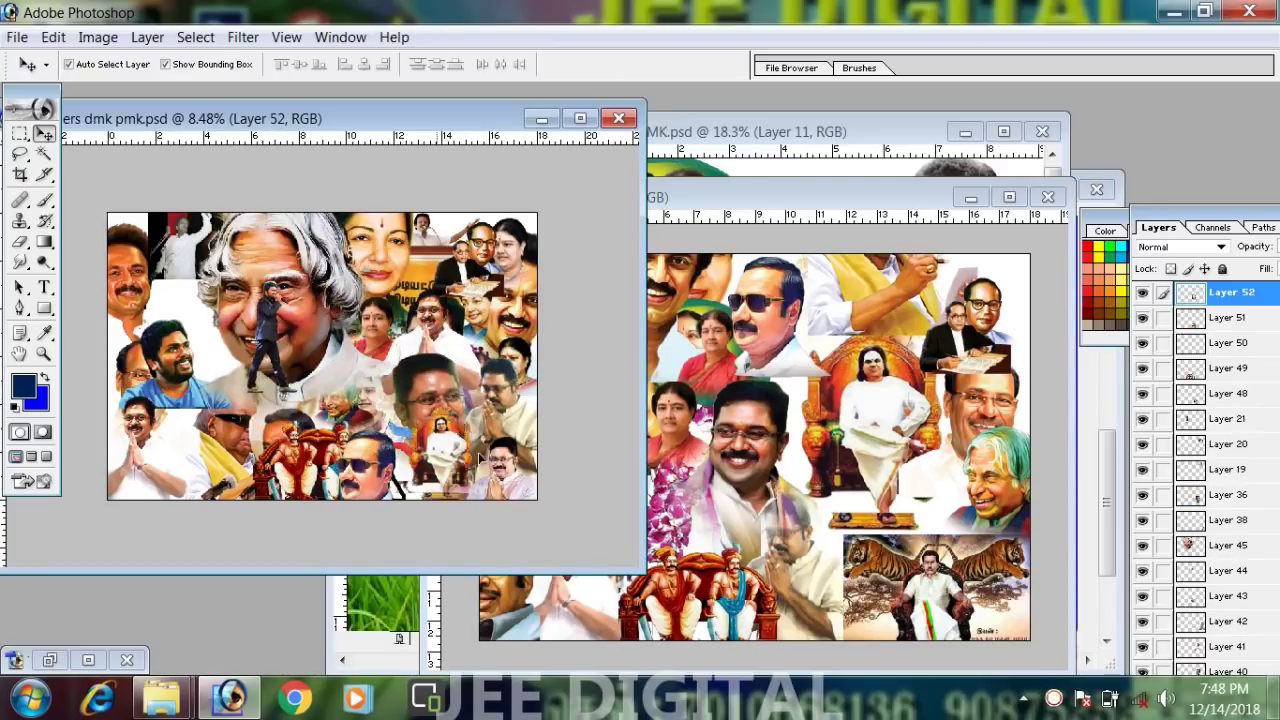
- Move the small green-haired man up beside the large woman and clear the portraits covering the two enthroned kings in the leaders collage
{"action": "left_click", "coordinate": [378, 416]}
{"action": "left_click", "coordinate": [364, 388]}
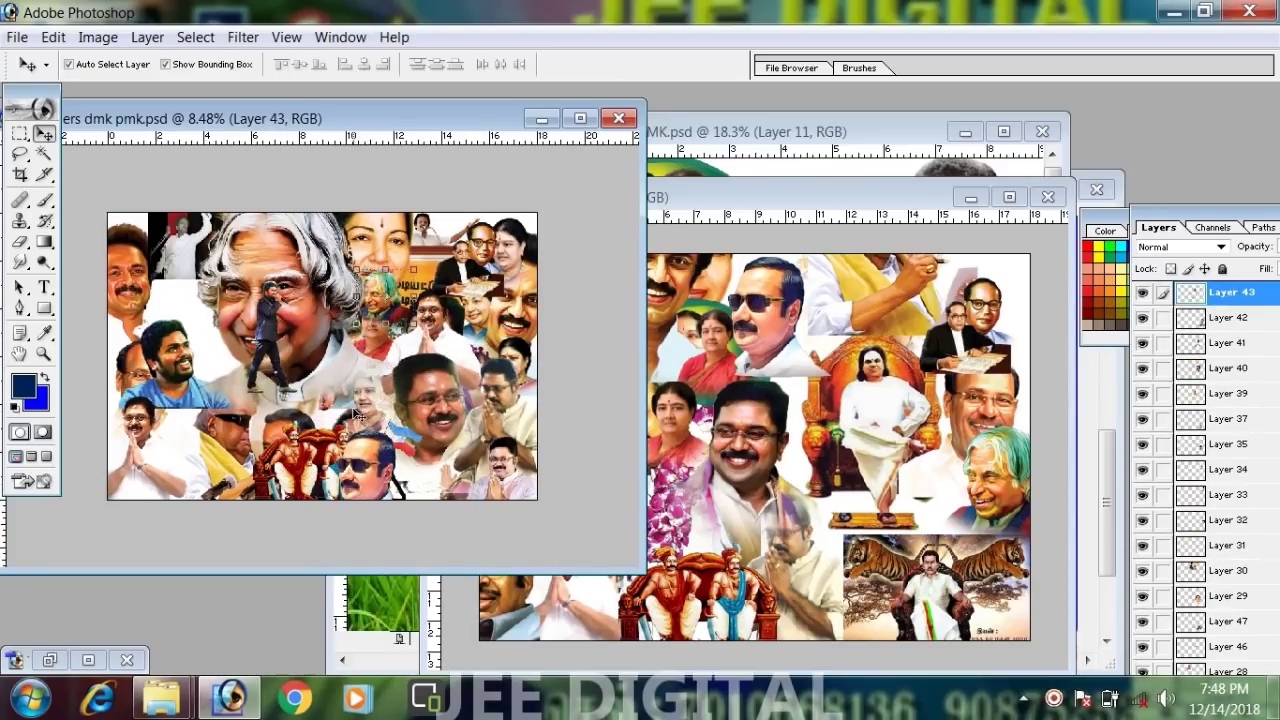
{"action": "left_click", "coordinate": [375, 422]}
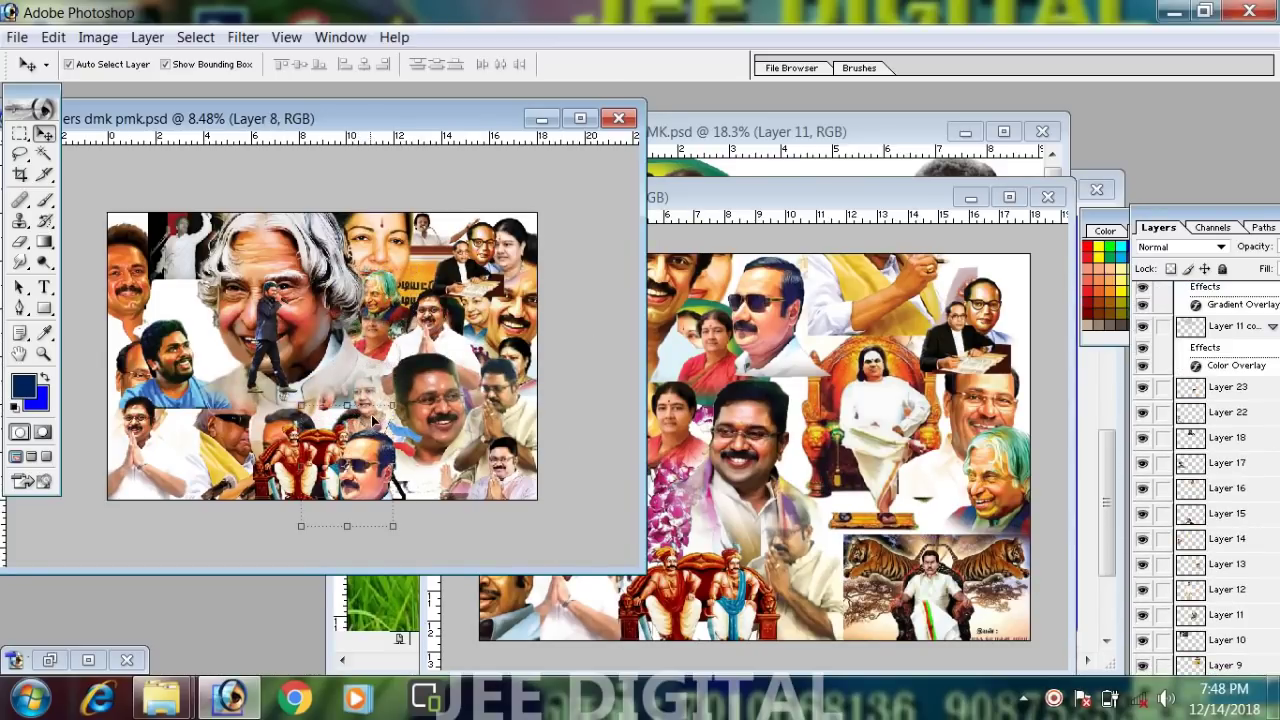
{"action": "left_click", "coordinate": [377, 470]}
- Try copying the two enthroned kings into Untitled-1 below the white-haired portrait at a slightly smaller size, and undo the copy
{"action": "left_click_drag", "start_coordinate": [380, 470], "coordinate": [690, 476]}
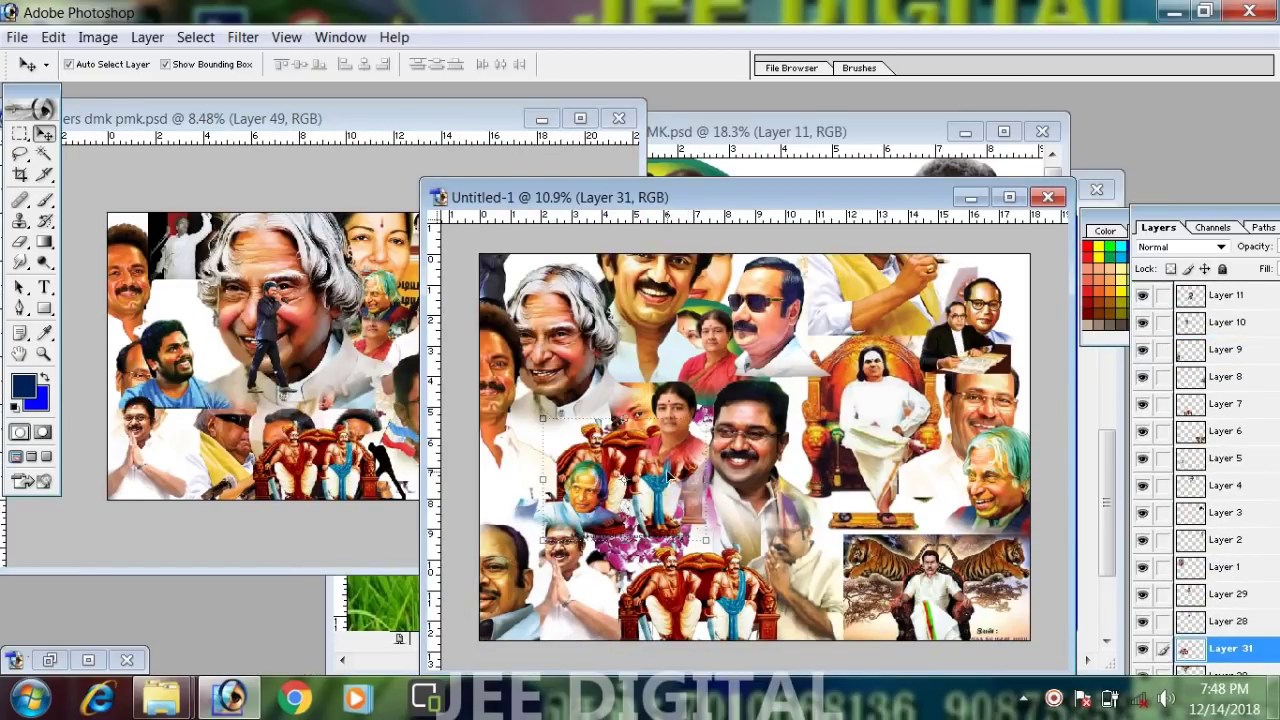
{"action": "key", "text": "ctrl+t"}
{"action": "mouse_move", "coordinate": [541, 418]}
{"action": "left_mouse_down"}
{"action": "mouse_move", "coordinate": [455, 325]}
{"action": "mouse_move", "coordinate": [548, 425]}
{"action": "left_mouse_up"}
{"action": "key", "text": "Return"}
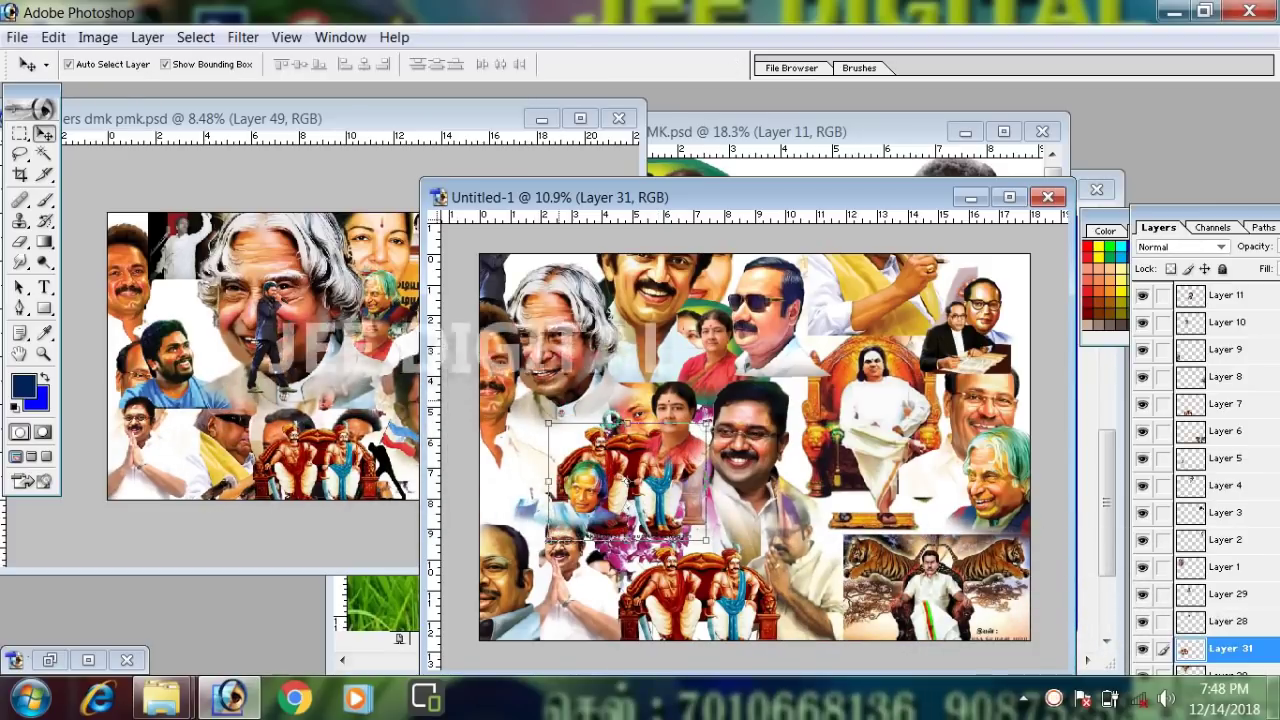
{"action": "key", "text": "ctrl+alt+z"}
{"action": "key", "text": "ctrl+alt+z"}
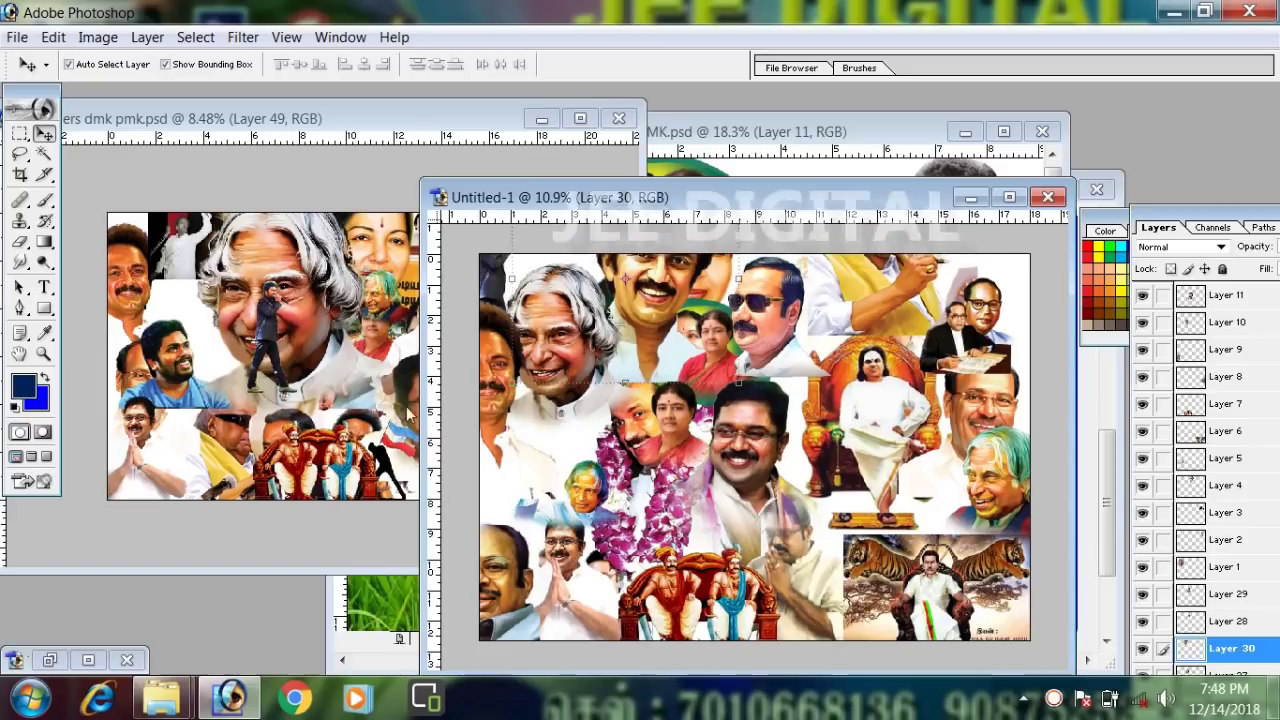
- Move the two kings to the left side of the leaders collage and copy the flag-carrying runner into Untitled-1, below the white-haired portrait
{"action": "left_click", "coordinate": [409, 414]}
{"action": "left_click_drag", "start_coordinate": [348, 468], "coordinate": [651, 515]}
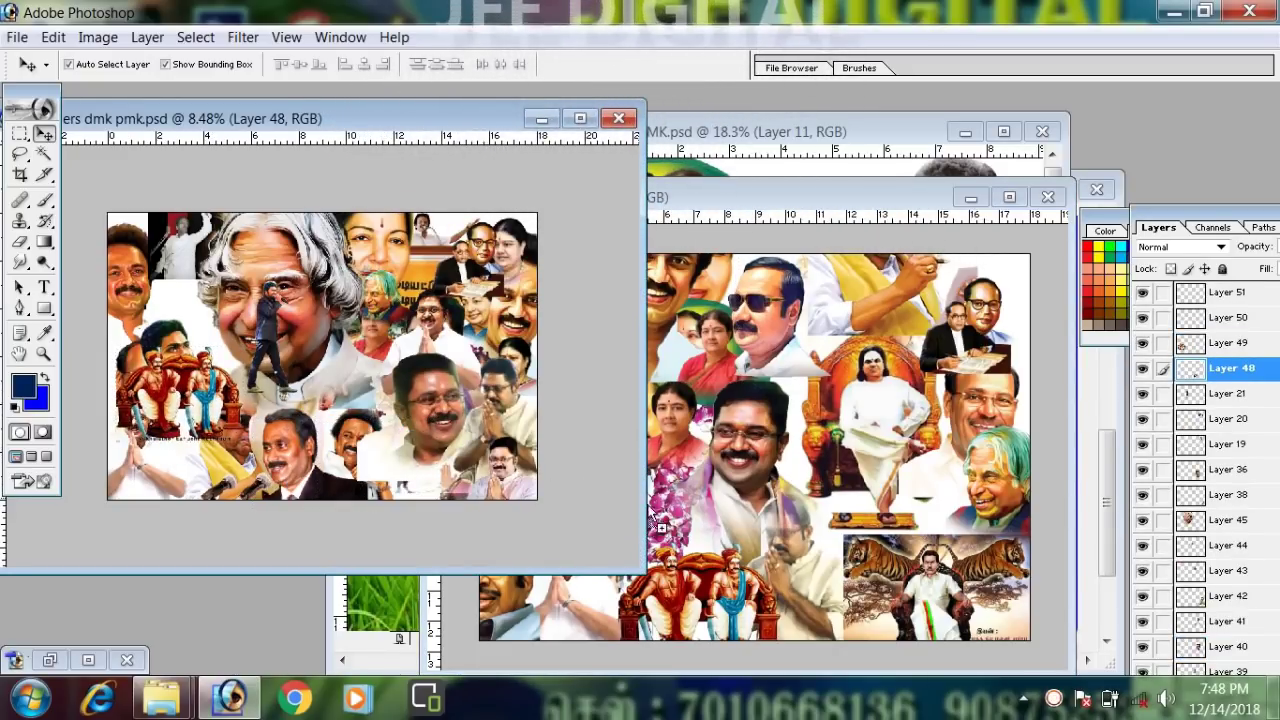
{"action": "left_click_drag", "start_coordinate": [593, 584], "coordinate": [533, 470]}
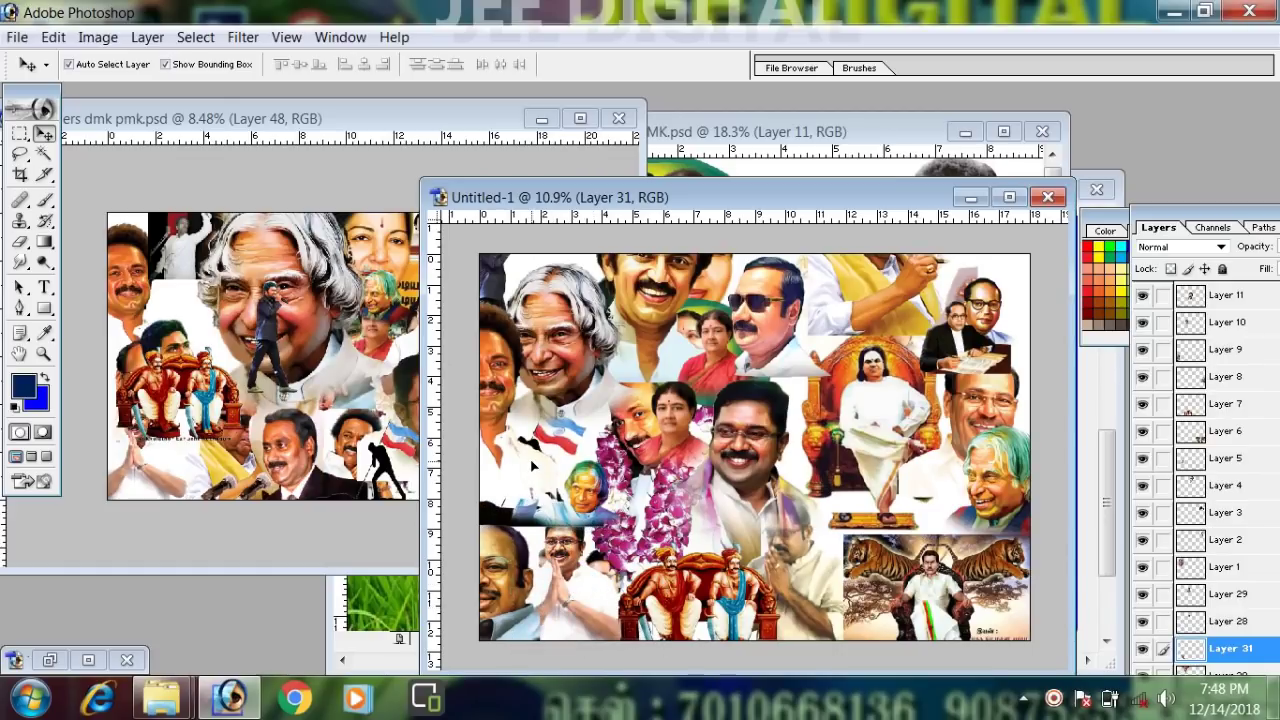
- Move the large white-haired portrait to the lower-left corner of the leaders collage and the small waving man to its left edge
{"action": "left_click", "coordinate": [202, 420]}
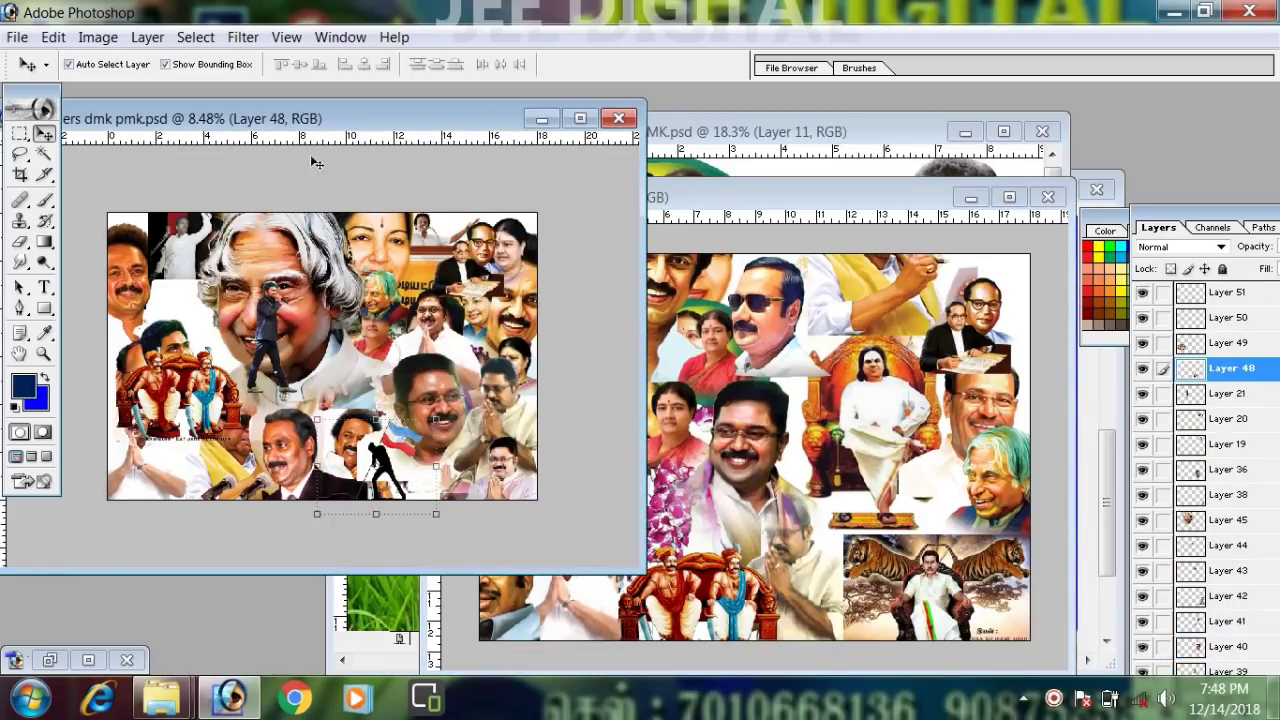
{"action": "left_click_drag", "start_coordinate": [308, 299], "coordinate": [118, 410]}
{"action": "left_click", "coordinate": [328, 303]}
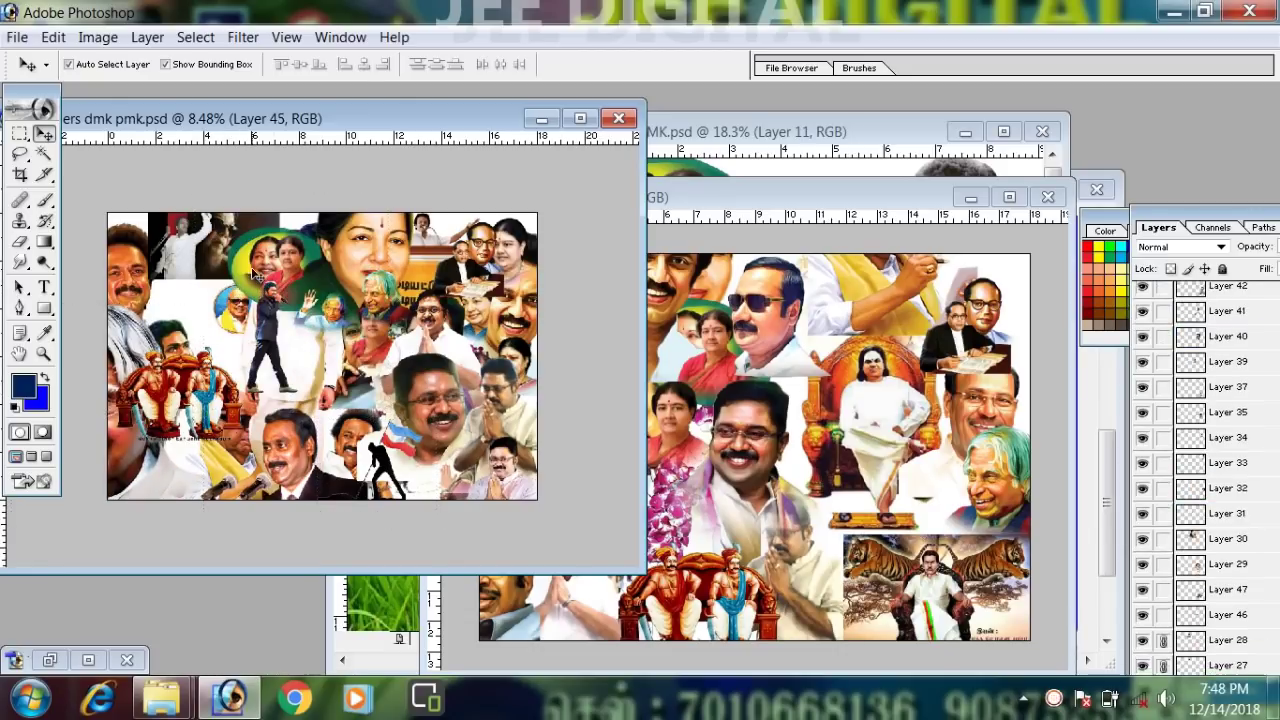
{"action": "left_click_drag", "start_coordinate": [328, 303], "coordinate": [97, 326]}
{"action": "left_click", "coordinate": [309, 339]}
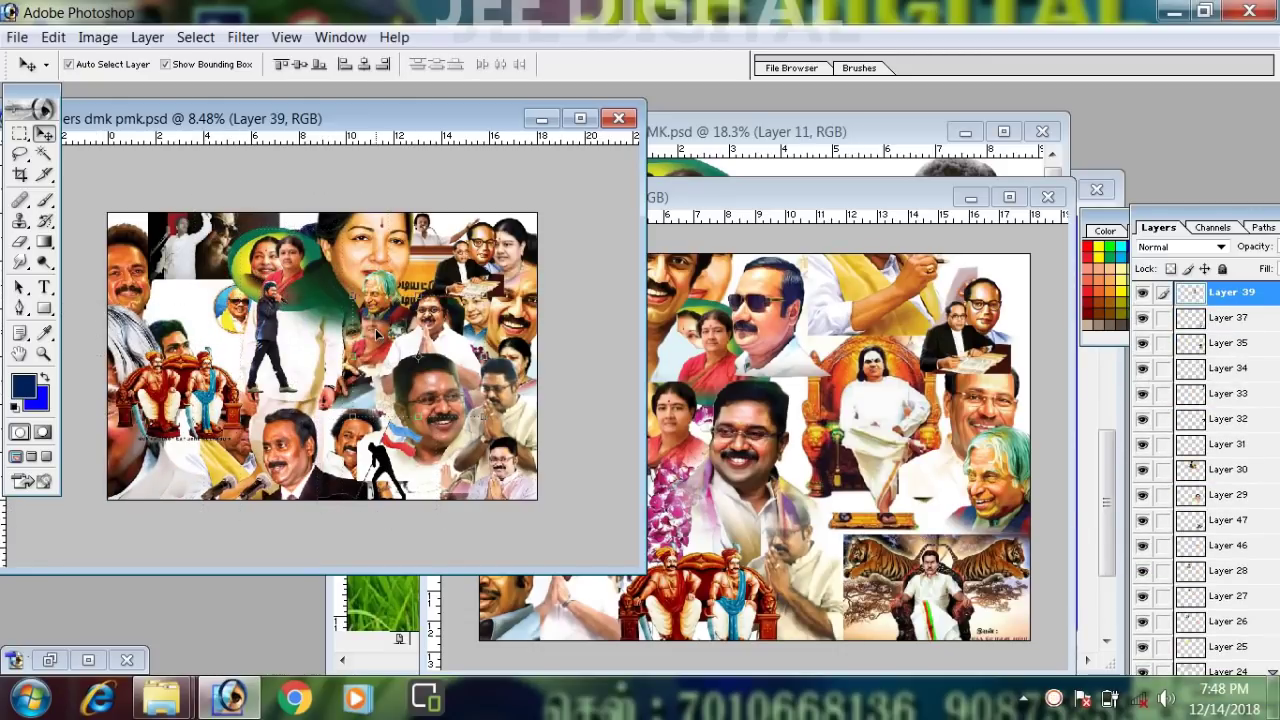
- Move the woman in red and the folded-hands man towards the lower-right corner of the leaders collage and the large spectacled man out of the middle
{"action": "left_click_drag", "start_coordinate": [375, 328], "coordinate": [551, 426]}
{"action": "left_click_drag", "start_coordinate": [443, 331], "coordinate": [549, 439]}
{"action": "left_click_drag", "start_coordinate": [422, 413], "coordinate": [411, 504]}
{"action": "key", "text": "ctrl+alt+z"}
{"action": "key", "text": "ctrl+alt+z"}
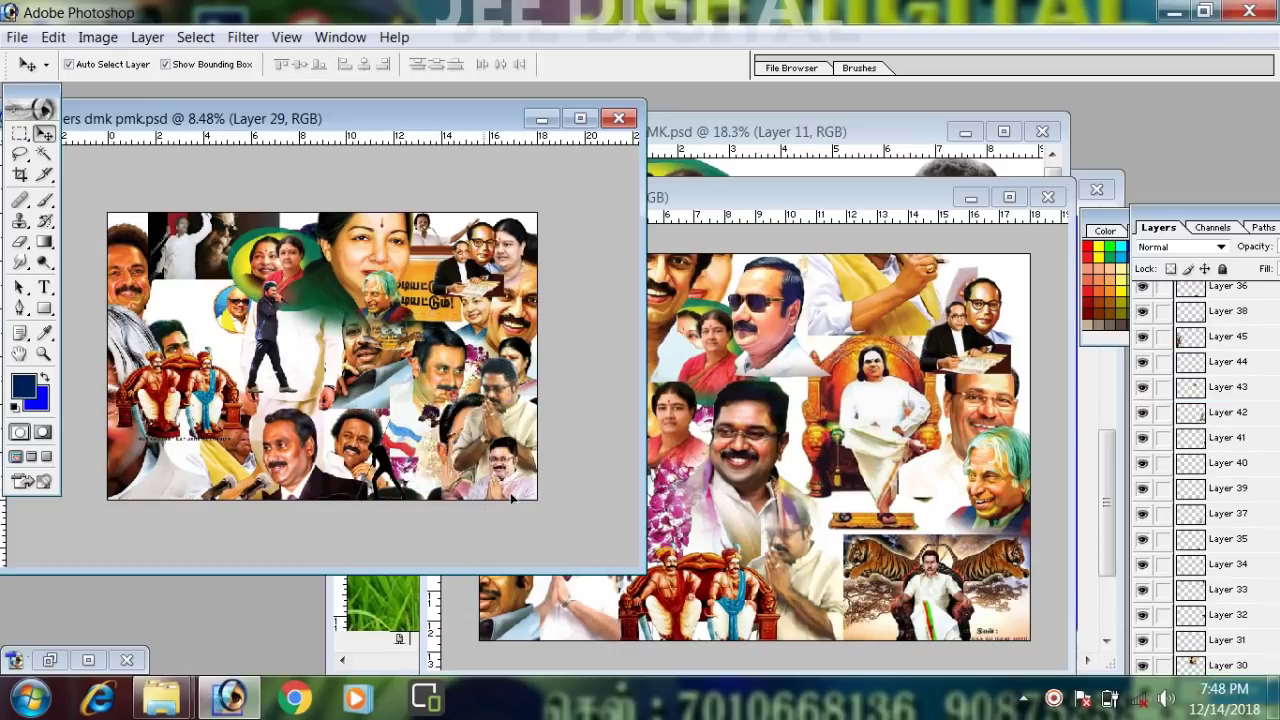
- Move the woman's large portrait to the lower edge of the leaders collage and the green circle with two women beside the kings
{"action": "key", "text": "ctrl+alt+z"}
{"action": "key", "text": "ctrl+alt+z"}
{"action": "key", "text": "ctrl+alt+z"}
{"action": "key", "text": "ctrl+alt+z"}
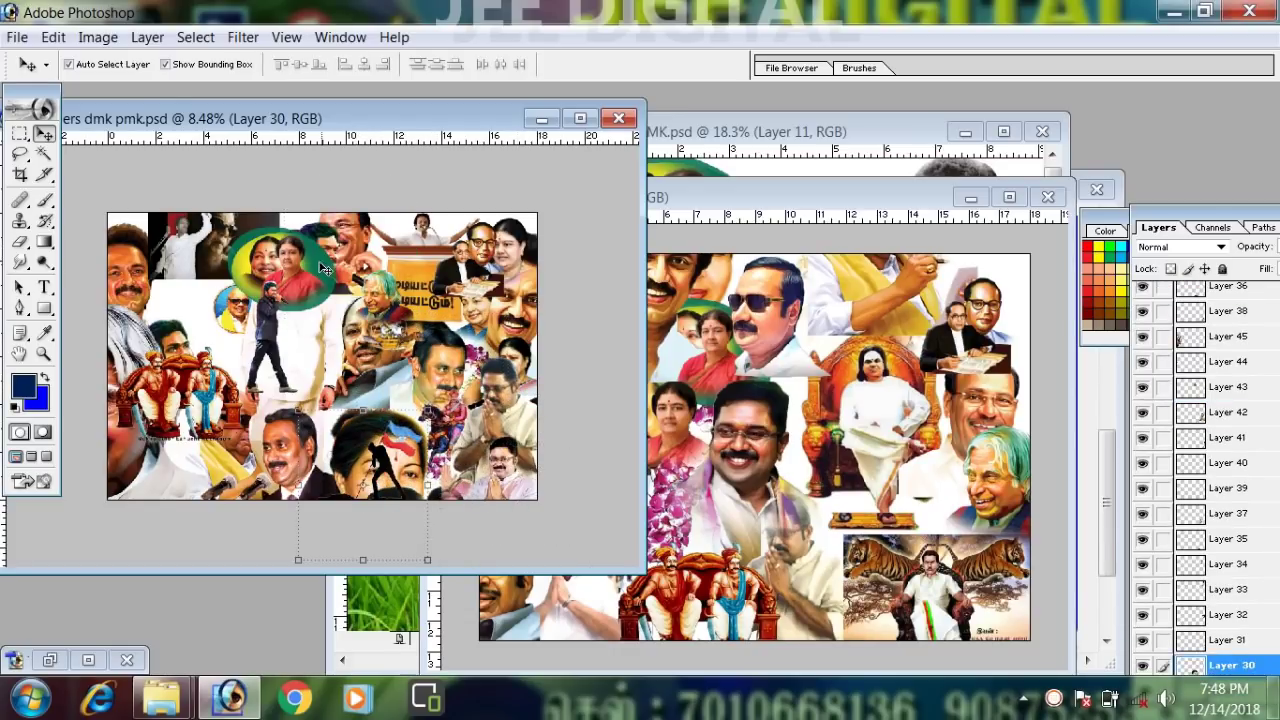
{"action": "key", "text": "ctrl+alt+z"}
{"action": "key", "text": "ctrl+alt+z"}
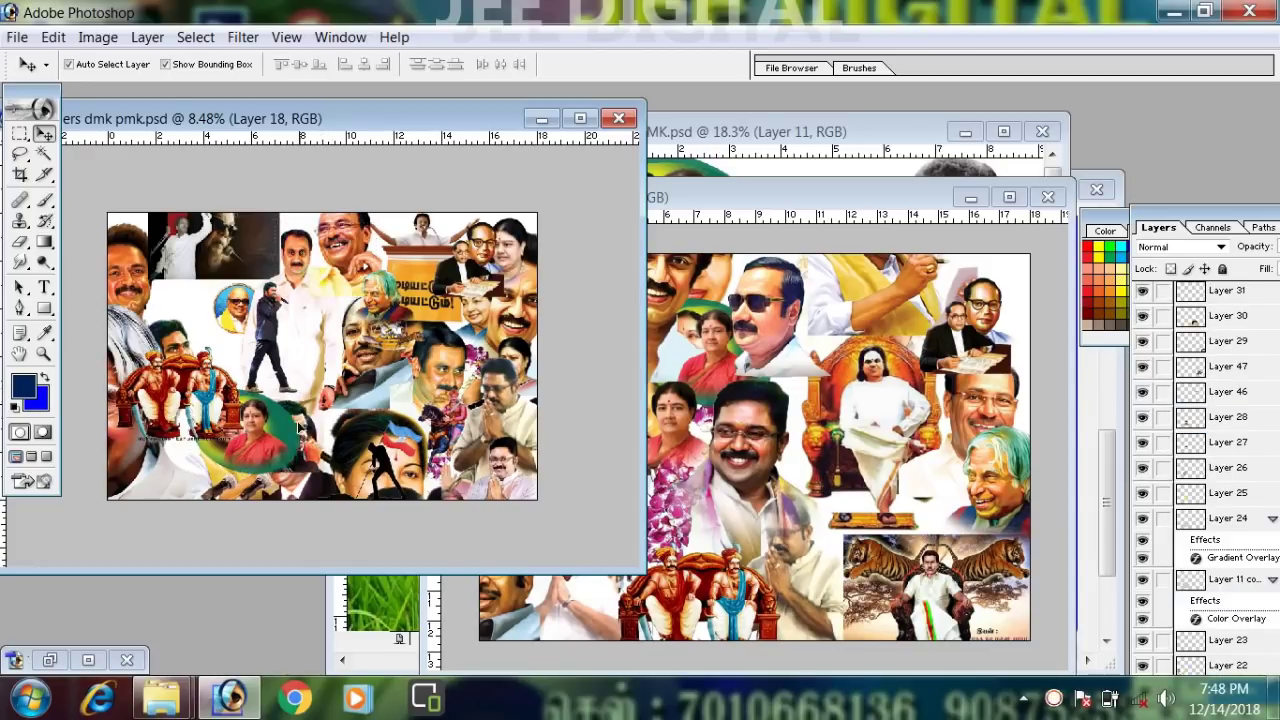
- Copy the man in the yellow shirt into Untitled-1 near the sunglasses man, and move the dark picture to the right in the leaders collage
{"action": "left_click_drag", "start_coordinate": [350, 263], "coordinate": [795, 285]}
{"action": "left_click", "coordinate": [320, 270]}
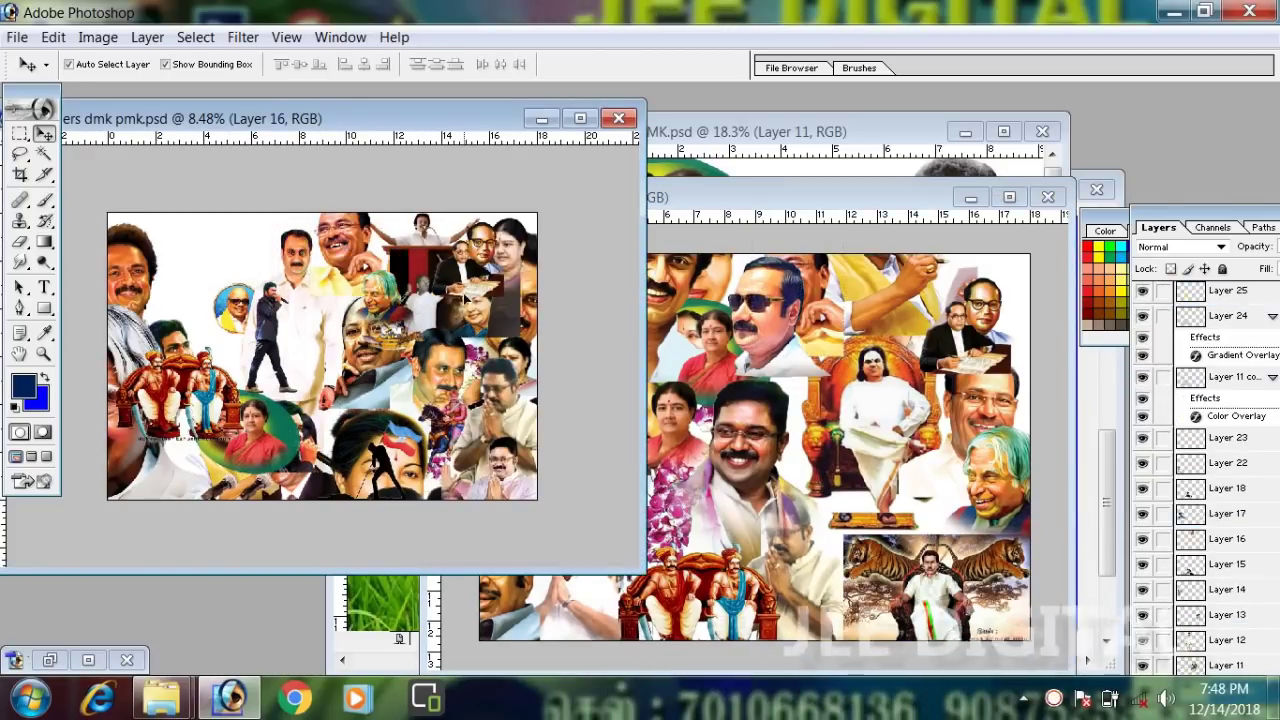
- Move the moustached man off the left edge of the leaders collage and the large white-haired portrait up over its upper edge
{"action": "left_click_drag", "start_coordinate": [121, 278], "coordinate": [58, 285]}
{"action": "left_click_drag", "start_coordinate": [123, 316], "coordinate": [236, 220]}
{"action": "key", "text": "ctrl+shift+z"}
{"action": "key", "text": "ctrl+shift+z"}
{"action": "key", "text": "ctrl+shift+z"}
{"action": "key", "text": "ctrl+shift+z"}
{"action": "key", "text": "ctrl+shift+z"}
{"action": "key", "text": "ctrl+shift+z"}
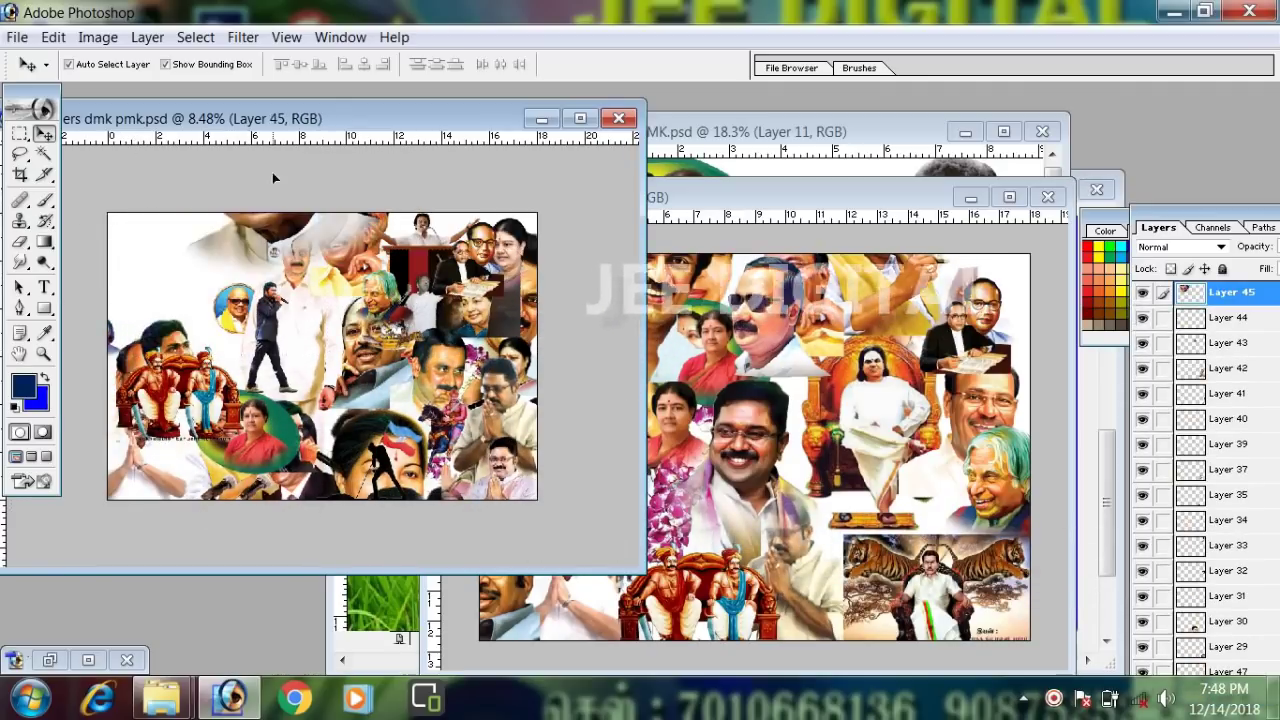
- Move the two kings rightwards in the leaders collage and copy the bearded man in the blue T-shirt into Untitled-1, beside the throne
{"action": "left_click_drag", "start_coordinate": [213, 388], "coordinate": [409, 343]}
{"action": "left_click_drag", "start_coordinate": [170, 365], "coordinate": [815, 422]}
{"action": "left_click", "coordinate": [815, 423]}
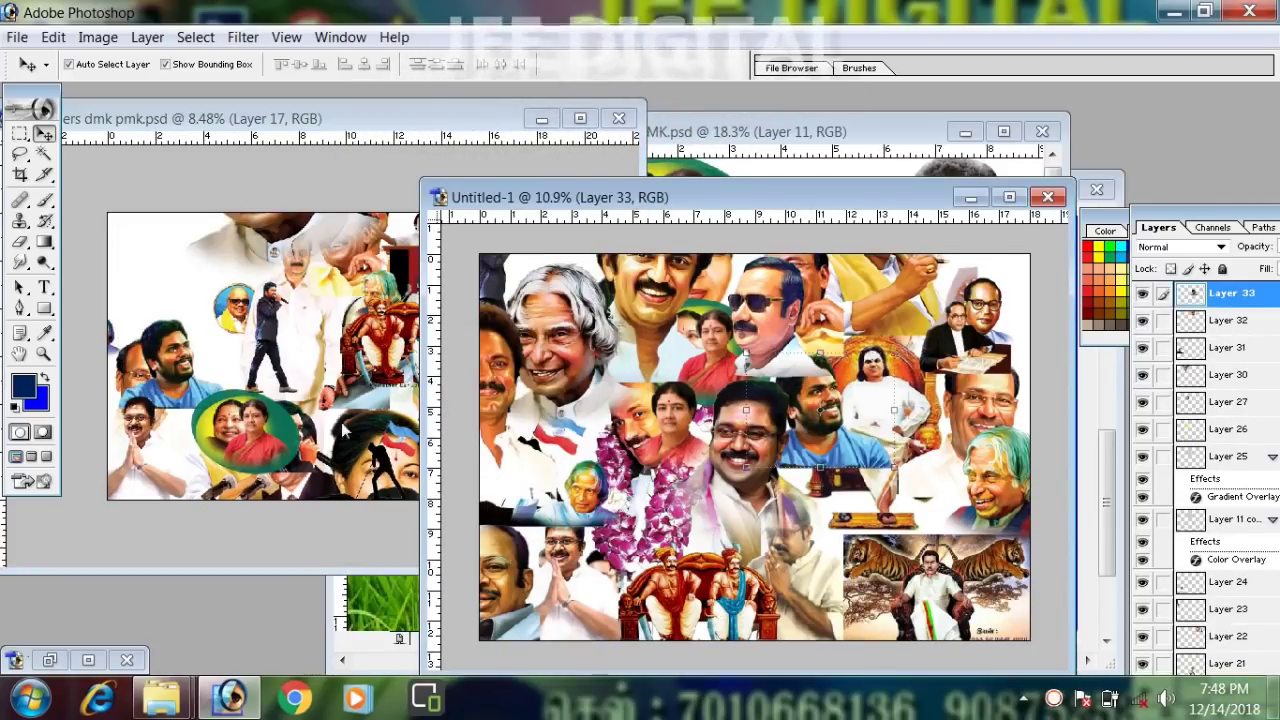
- Move the bearded man up and right in the leaders collage and copy the smiling spectacled man into Untitled-1, beside the sunglasses man
{"action": "left_click", "coordinate": [130, 371]}
{"action": "left_click_drag", "start_coordinate": [129, 368], "coordinate": [325, 272]}
{"action": "left_click", "coordinate": [137, 375]}
{"action": "left_click_drag", "start_coordinate": [137, 377], "coordinate": [804, 317]}
{"action": "left_click", "coordinate": [183, 296]}
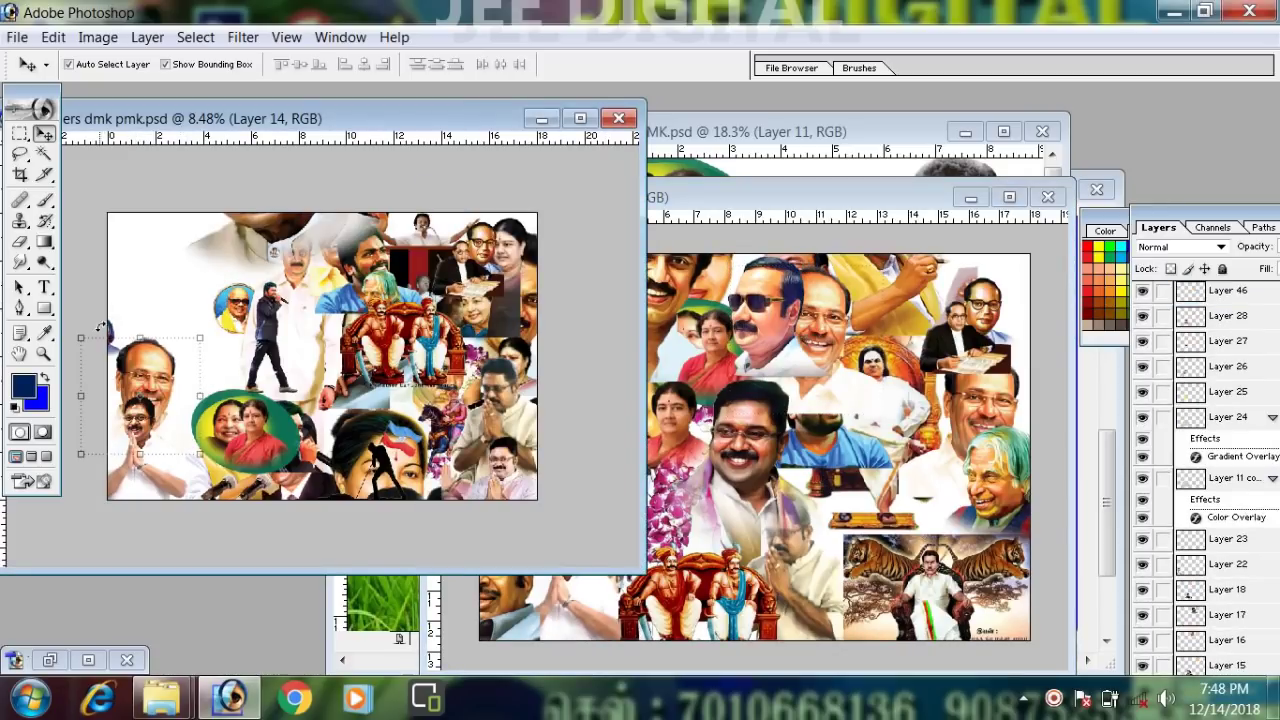
- Move the small waving man into the upper-left area of the leaders collage and the folded-hands man to its lower middle
{"action": "left_click", "coordinate": [105, 326]}
{"action": "left_click", "coordinate": [112, 333]}
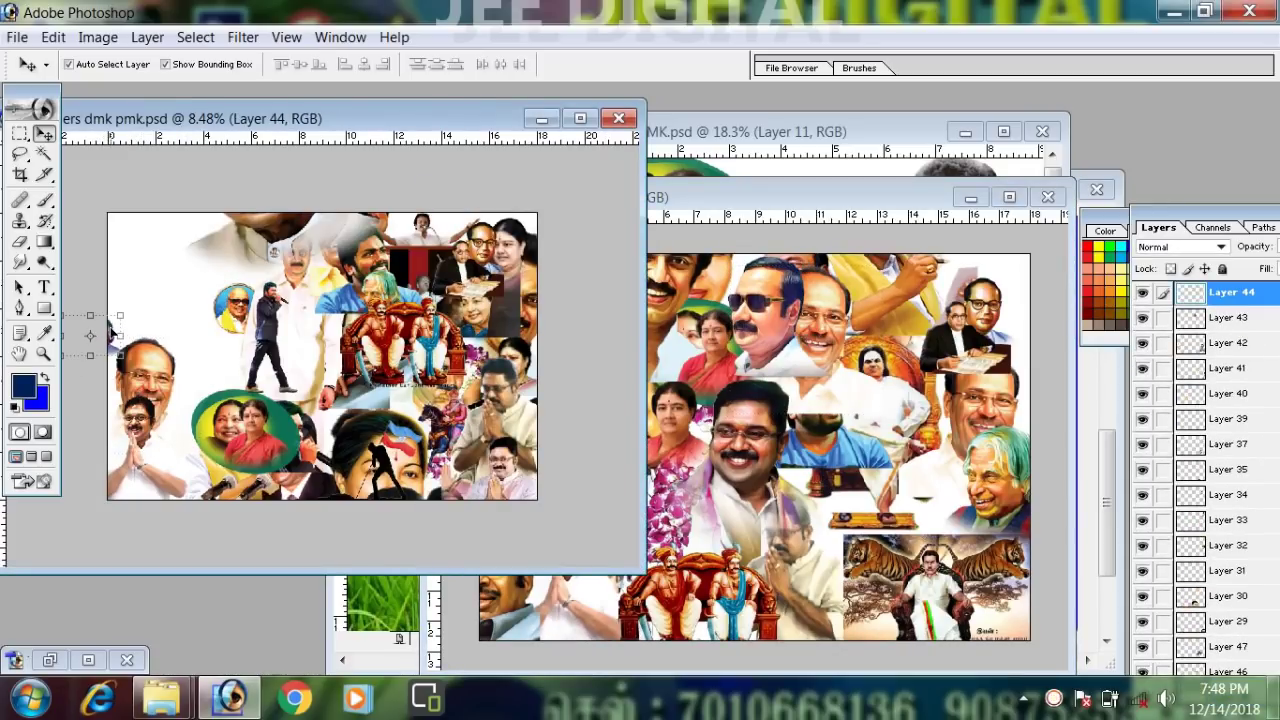
{"action": "left_click", "coordinate": [527, 313]}
{"action": "left_click_drag", "start_coordinate": [490, 388], "coordinate": [338, 428]}
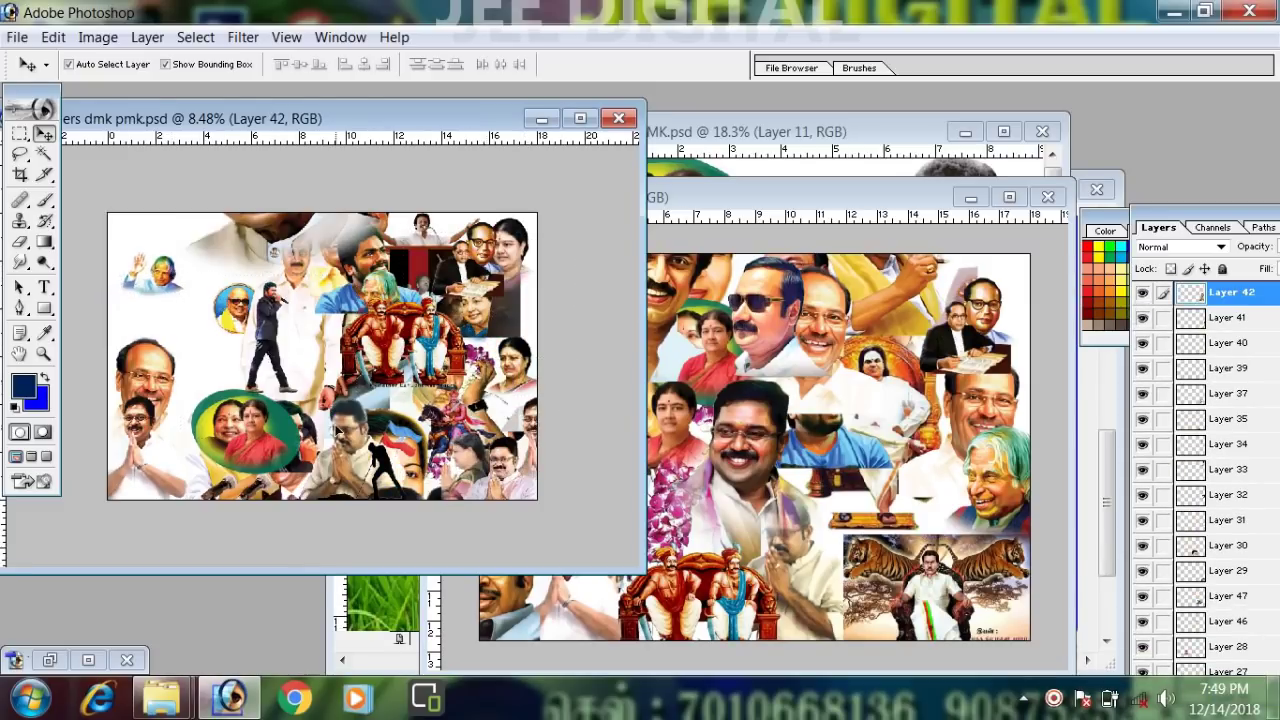
- Move the garlanded portrait, the two kings and the smiling man to the left side of the leaders collage to uncover the horseman
{"action": "left_click_drag", "start_coordinate": [508, 386], "coordinate": [272, 435]}
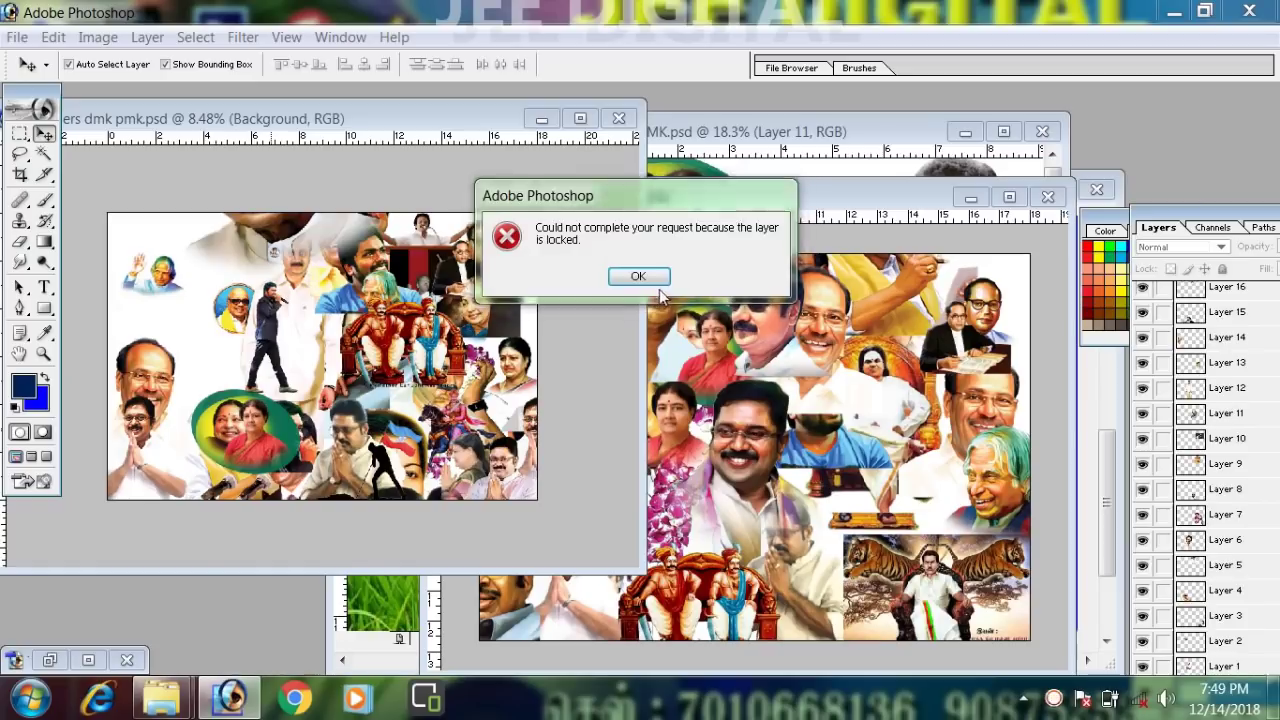
{"action": "left_click", "coordinate": [632, 280]}
{"action": "left_click_drag", "start_coordinate": [480, 375], "coordinate": [224, 316]}
{"action": "left_click_drag", "start_coordinate": [425, 372], "coordinate": [248, 382]}
{"action": "left_click_drag", "start_coordinate": [445, 393], "coordinate": [226, 400]}
- Copy the horseman from the leaders collage into Untitled-1, beside the large spectacled man in the middle
{"action": "left_click", "coordinate": [420, 438]}
{"action": "left_click", "coordinate": [455, 427]}
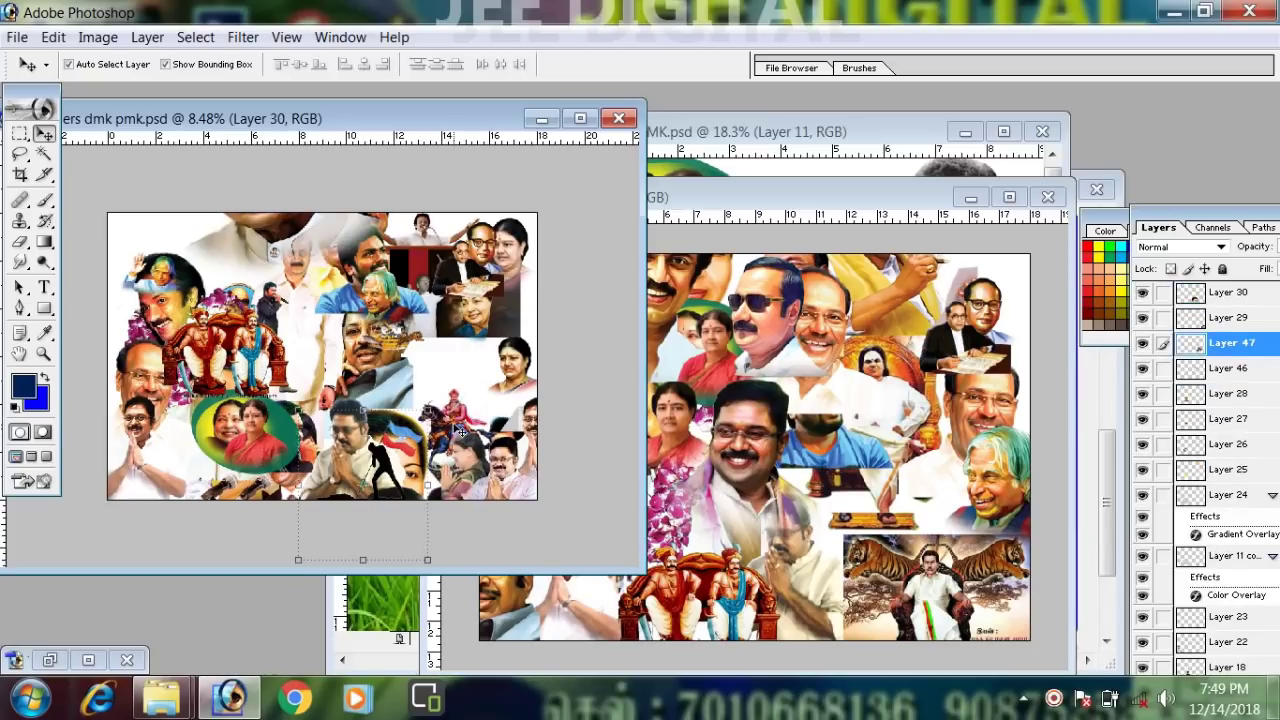
{"action": "left_click_drag", "start_coordinate": [426, 440], "coordinate": [800, 440]}
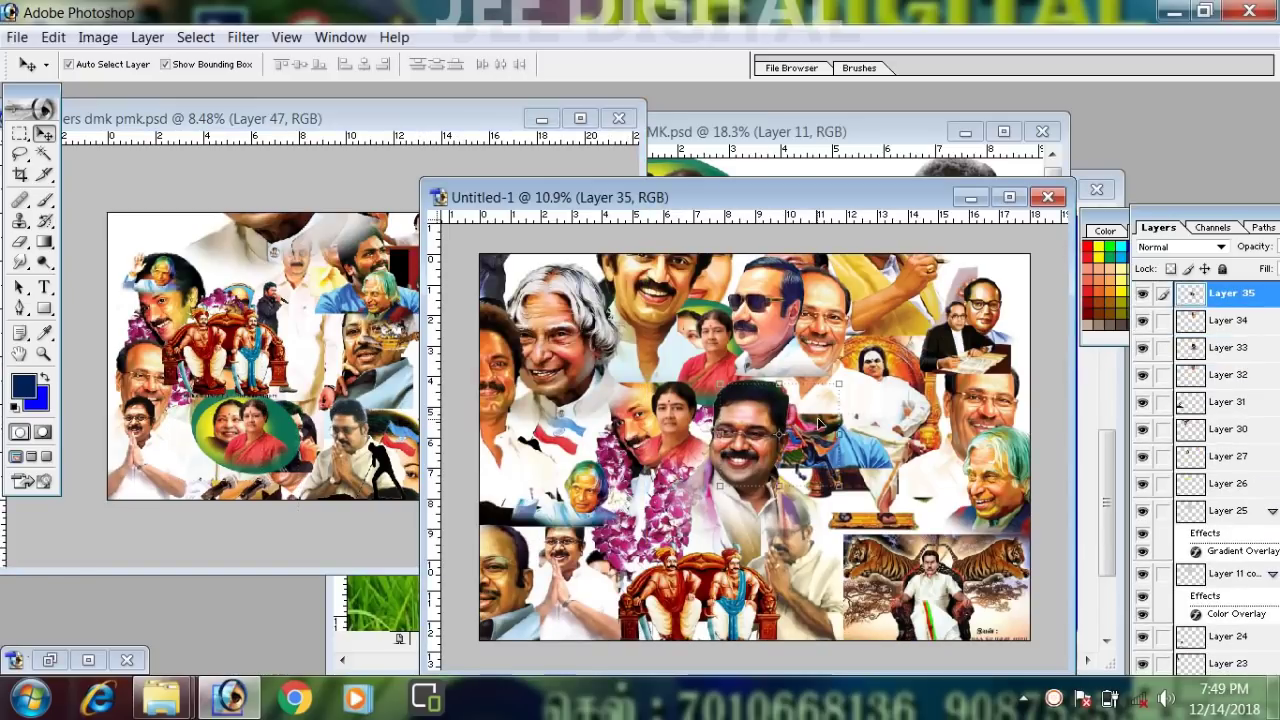
- Enlarge the horseman in Untitled-1 to 279.5% and move it down and left behind the middle portraits
{"action": "left_click_drag", "start_coordinate": [842, 380], "coordinate": [1052, 200]}
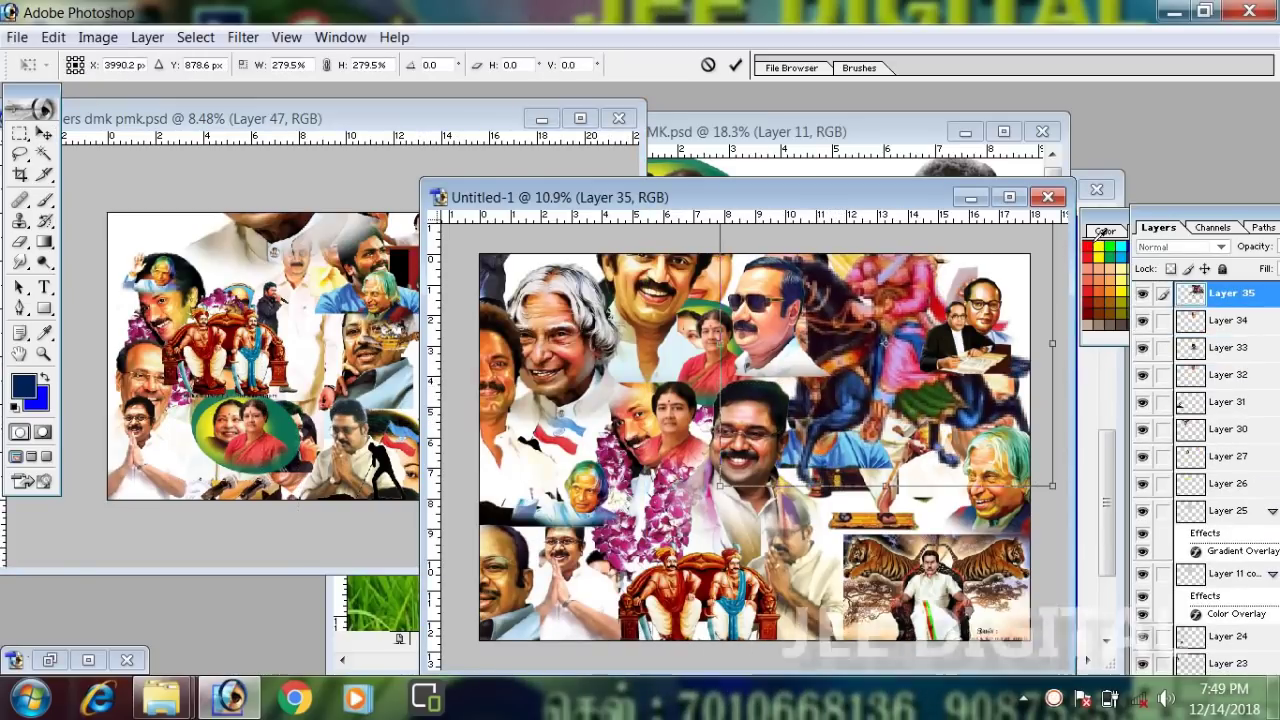
{"action": "key", "text": "Return"}
{"action": "left_click_drag", "start_coordinate": [915, 325], "coordinate": [687, 440]}
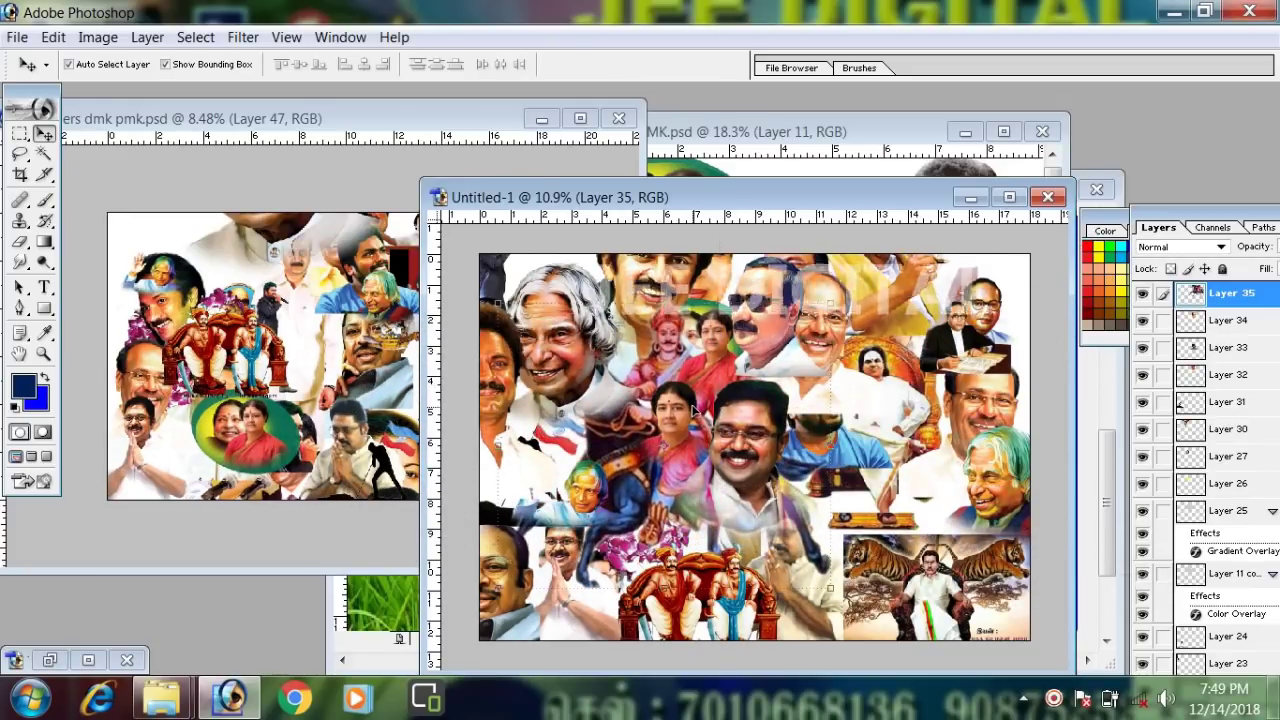
- Move the folded-hands man onto the green circle in the leaders collage and minimize TTV & ADMK.psd
{"action": "left_click", "coordinate": [343, 440]}
{"action": "left_click_drag", "start_coordinate": [343, 440], "coordinate": [238, 442]}
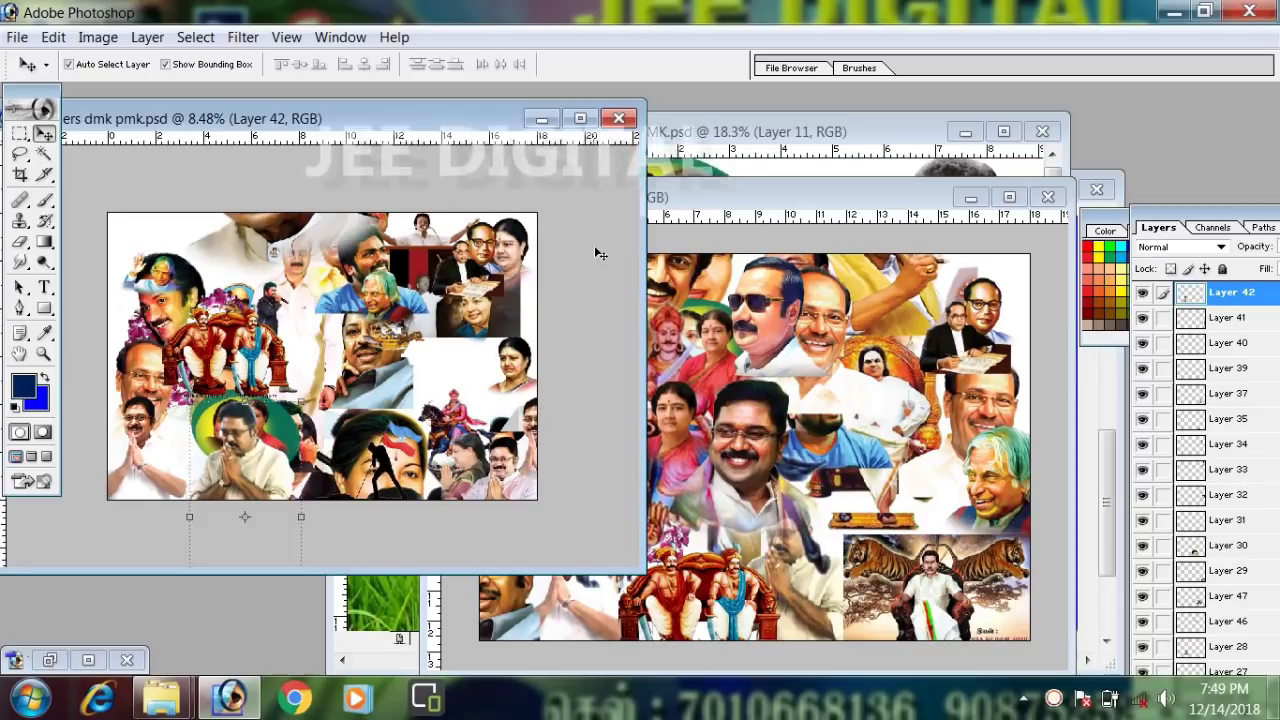
{"action": "left_click", "coordinate": [826, 157]}
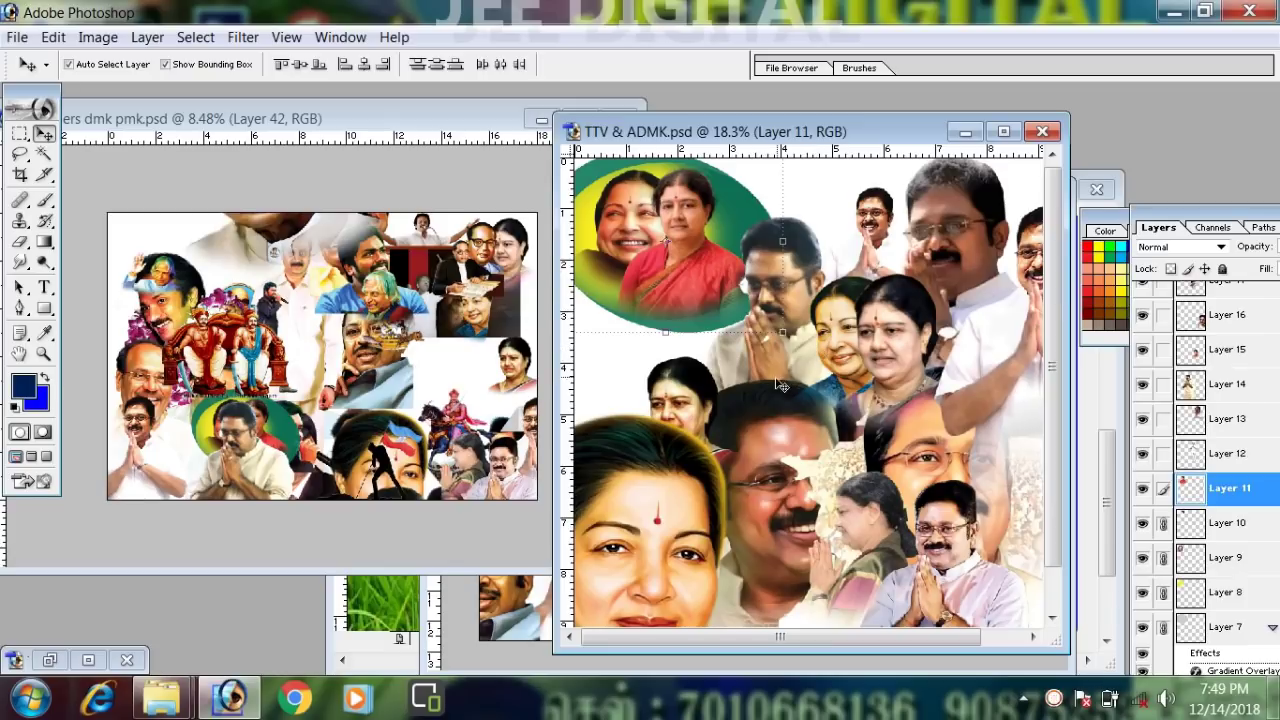
{"action": "left_click", "coordinate": [963, 133]}
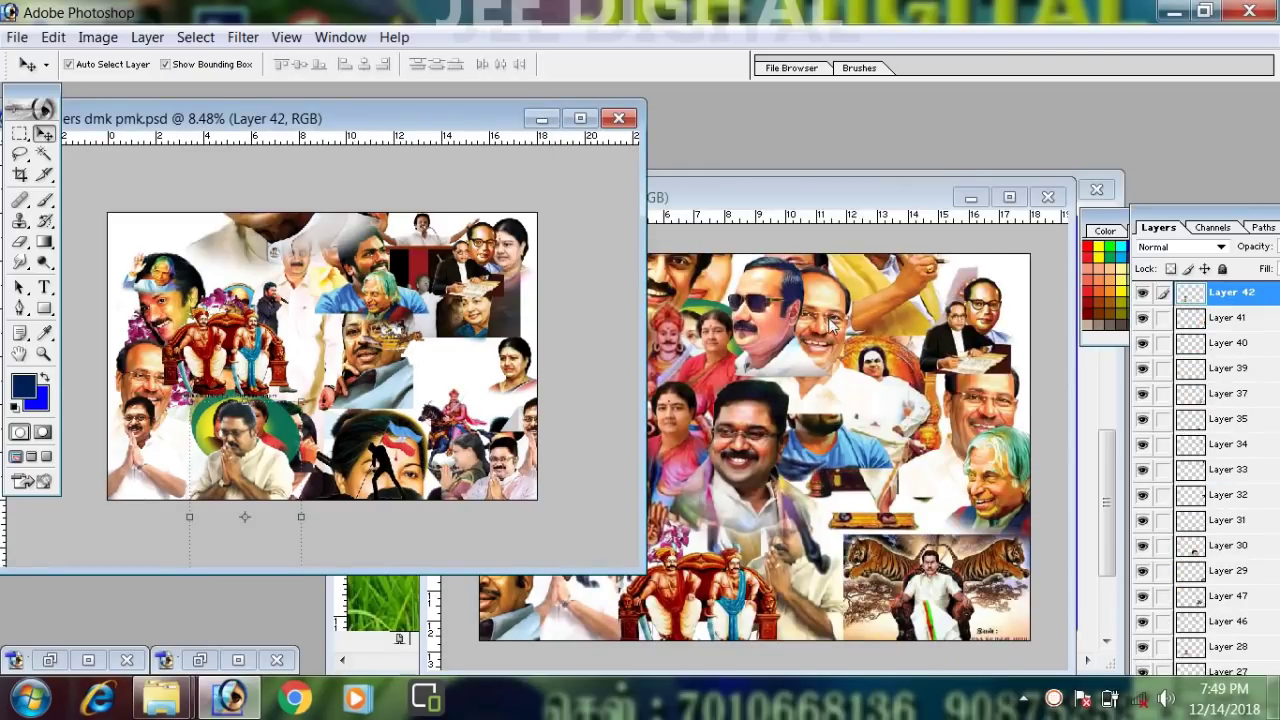
- Move the Untitled-1 window aside and maximize the ubload Admk leaders.psd document behind it
{"action": "left_click", "coordinate": [886, 205]}
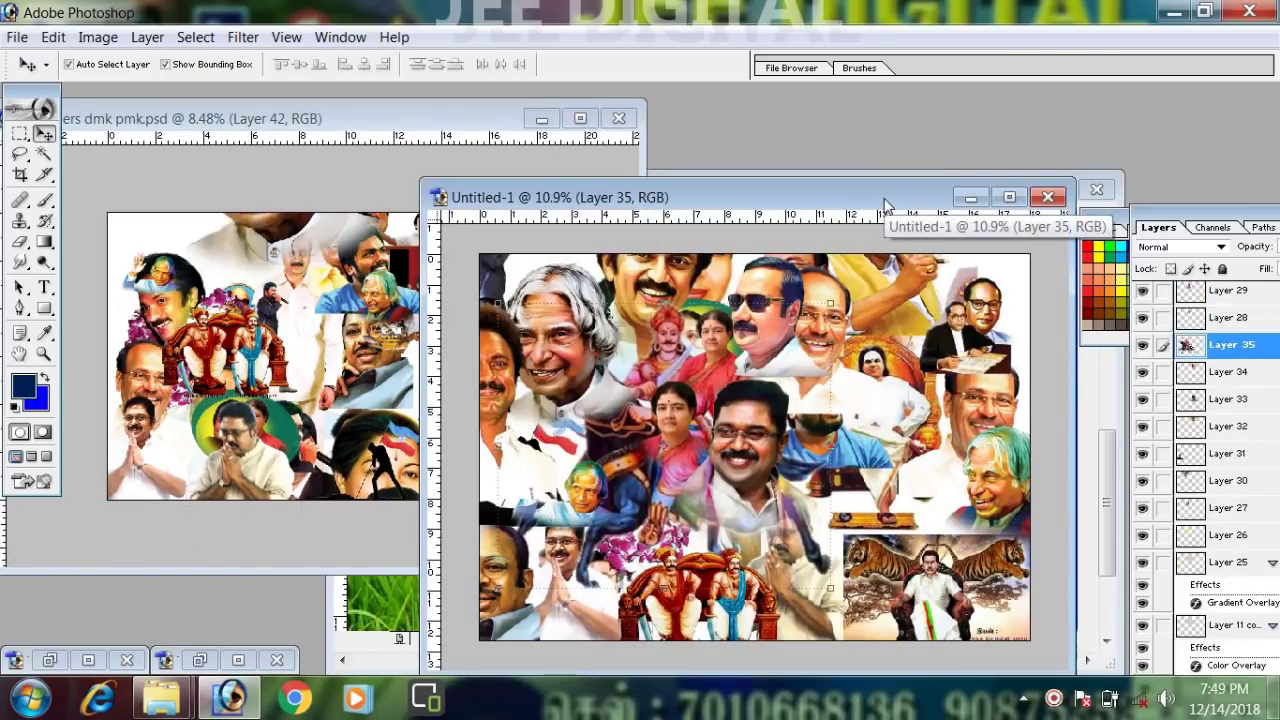
{"action": "left_click_drag", "start_coordinate": [912, 191], "coordinate": [320, 130]}
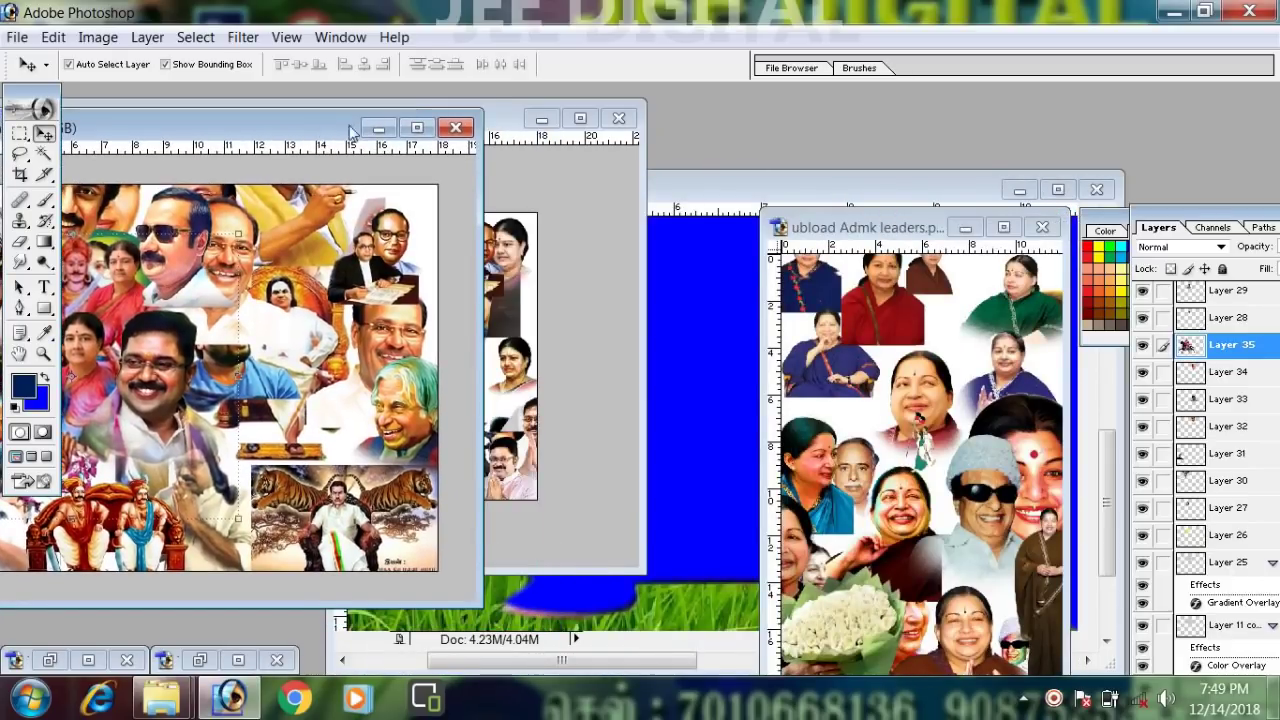
{"action": "left_click", "coordinate": [889, 234]}
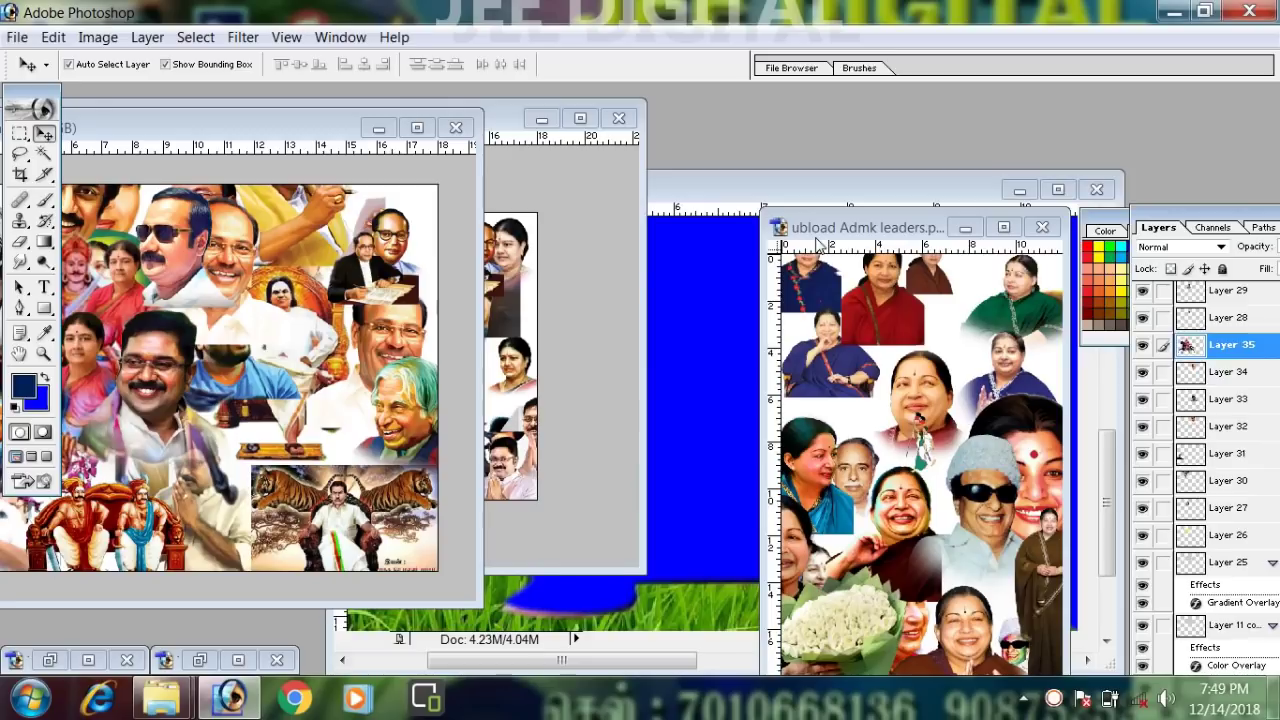
{"action": "left_click", "coordinate": [784, 256]}
{"action": "left_click", "coordinate": [1003, 230]}
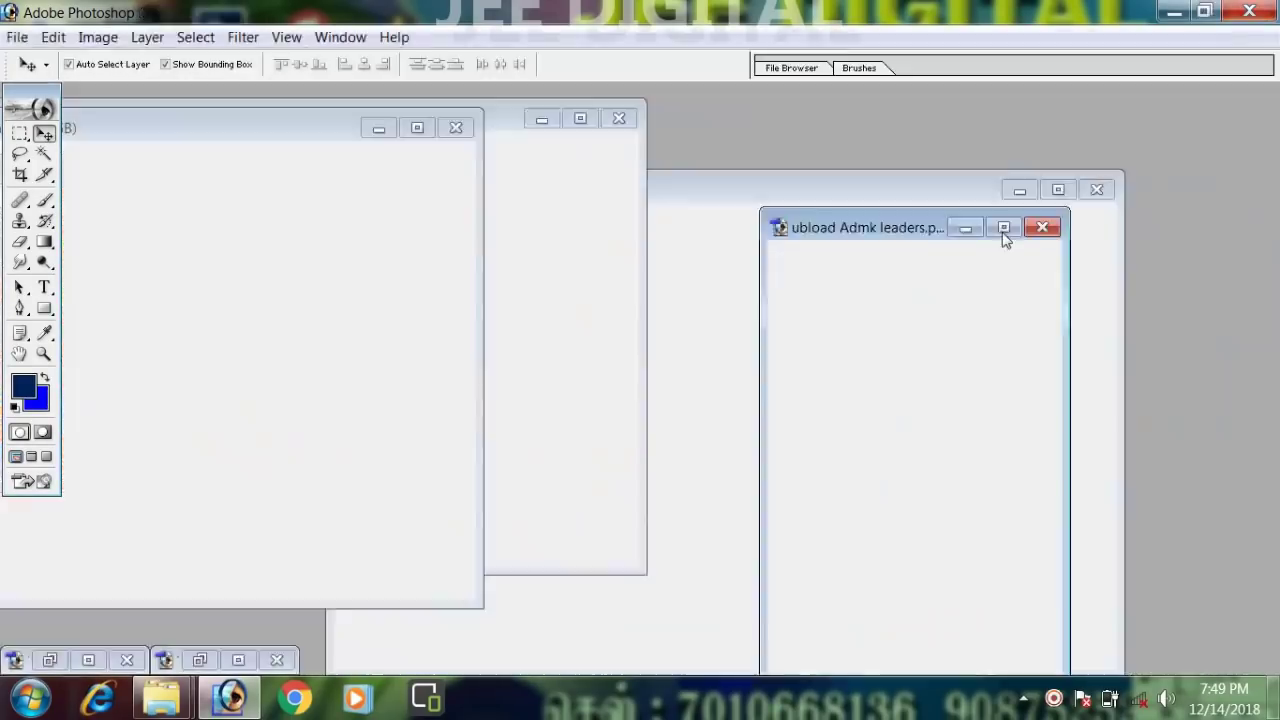
- Move the laughing woman and the smiling woman in the middle of ubload Admk leaders.psd slightly down and to the right
{"action": "scroll", "coordinate": [748, 324], "scroll_direction": "up", "scroll_amount": 5}
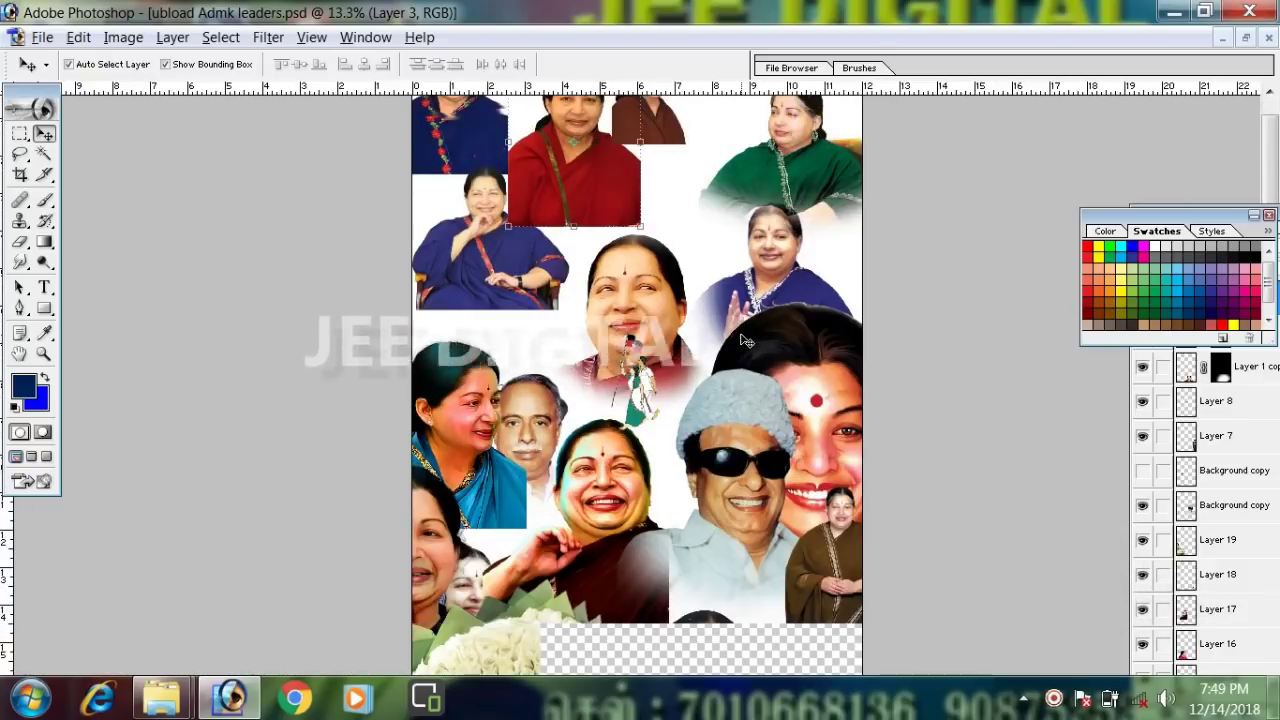
{"action": "left_click_drag", "start_coordinate": [619, 512], "coordinate": [646, 540]}
{"action": "left_click_drag", "start_coordinate": [631, 290], "coordinate": [658, 358]}
- Spread out the portraits of the woman in red, blue and brown in the upper part and move the green-clad one towards the upper edge
{"action": "left_click", "coordinate": [574, 184]}
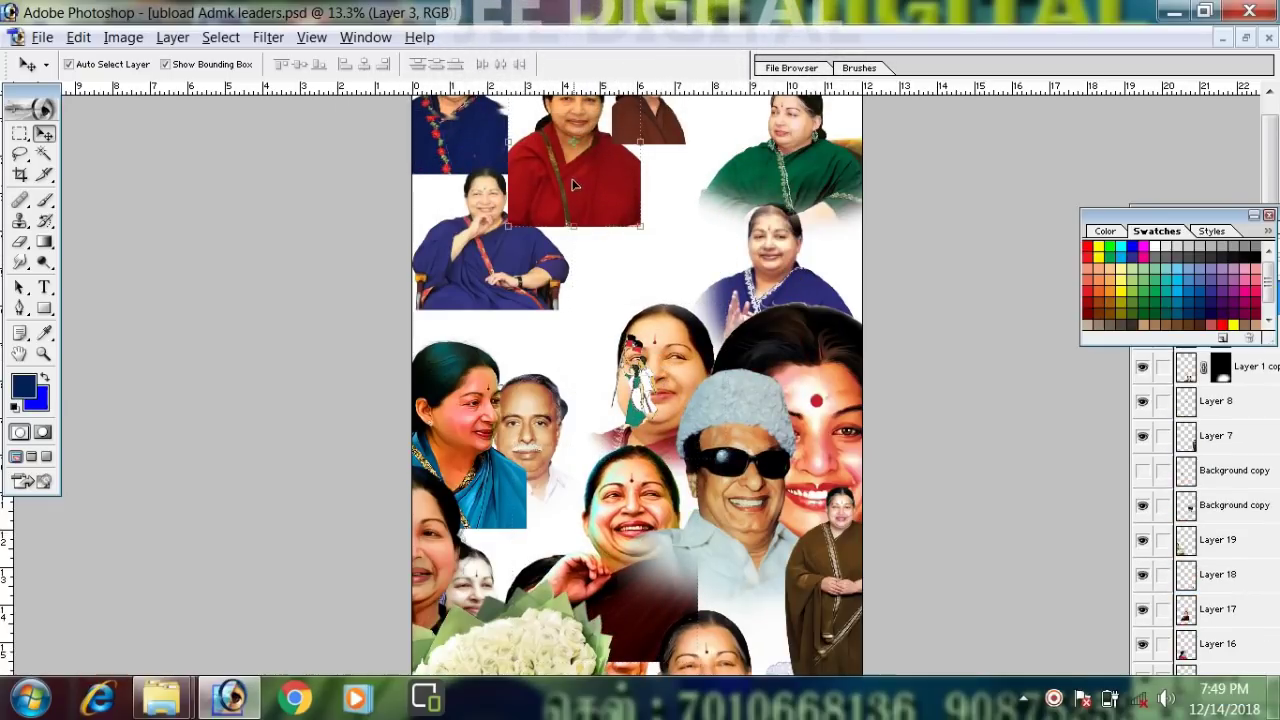
{"action": "left_click_drag", "start_coordinate": [574, 184], "coordinate": [674, 279]}
{"action": "left_click_drag", "start_coordinate": [500, 237], "coordinate": [554, 292]}
{"action": "left_click_drag", "start_coordinate": [488, 130], "coordinate": [478, 248]}
{"action": "left_click_drag", "start_coordinate": [637, 128], "coordinate": [541, 164]}
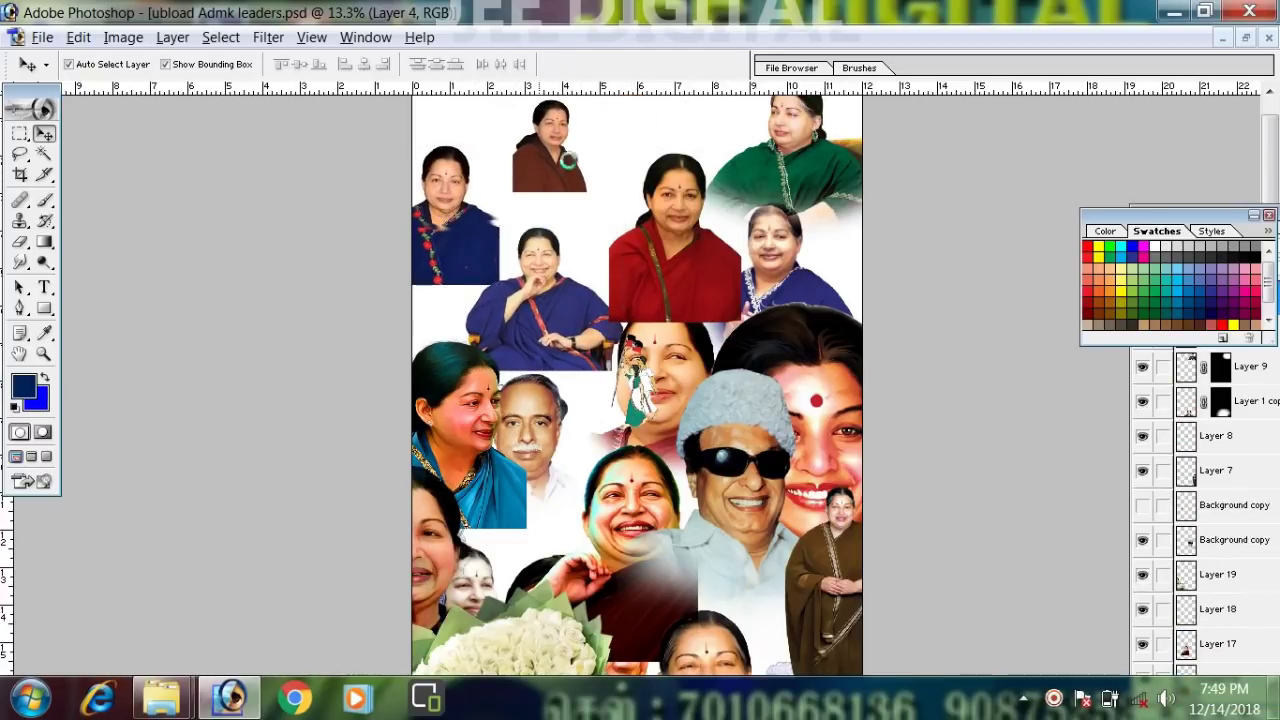
{"action": "left_click_drag", "start_coordinate": [838, 124], "coordinate": [757, 91]}
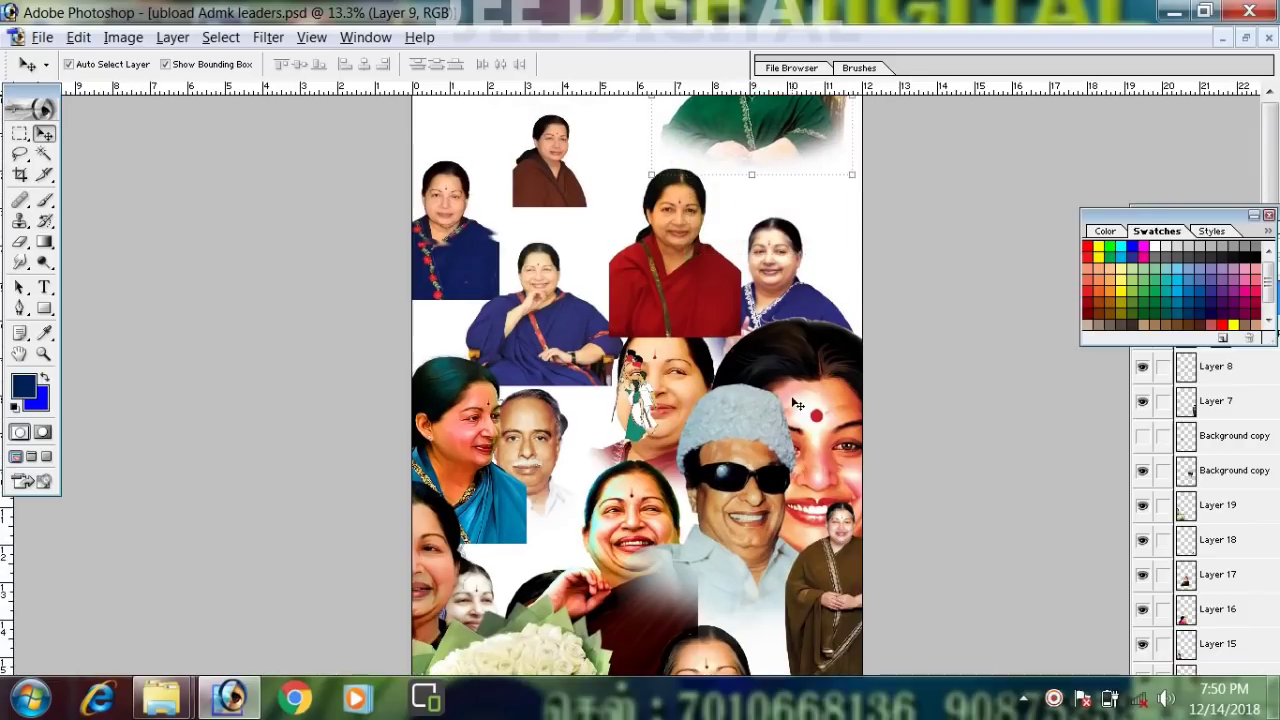
- Move the large face, the standing woman in brown, the man in sunglasses, the laughing woman and the folded-hands woman higher up the page
{"action": "left_click_drag", "start_coordinate": [806, 366], "coordinate": [802, 308]}
{"action": "left_click_drag", "start_coordinate": [817, 588], "coordinate": [817, 373]}
{"action": "left_click_drag", "start_coordinate": [755, 507], "coordinate": [765, 292]}
{"action": "left_click_drag", "start_coordinate": [652, 558], "coordinate": [742, 500]}
{"action": "left_click_drag", "start_coordinate": [710, 668], "coordinate": [800, 590]}
- Move the green-clad woman holding the white flower bouquet to the upper left part of the page
{"action": "left_click", "coordinate": [599, 640]}
{"action": "left_click_drag", "start_coordinate": [619, 655], "coordinate": [600, 451]}
{"action": "key", "text": "Return"}
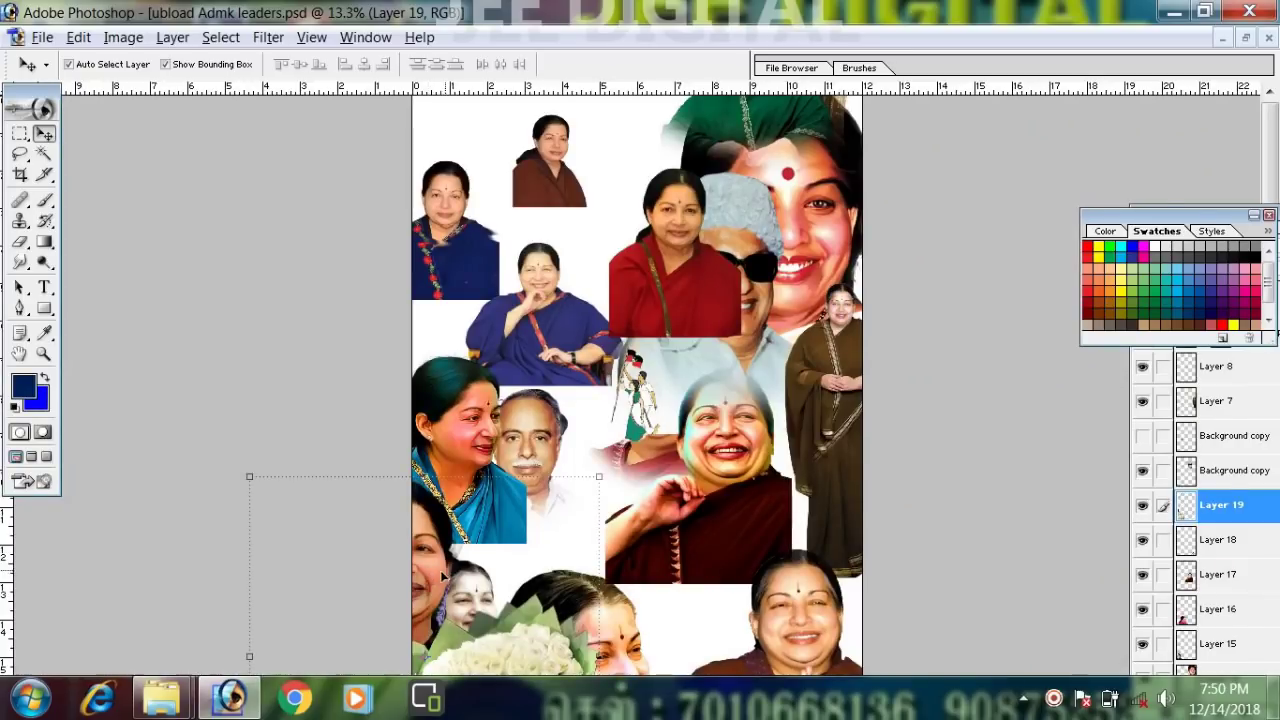
{"action": "left_click_drag", "start_coordinate": [613, 284], "coordinate": [603, 95]}
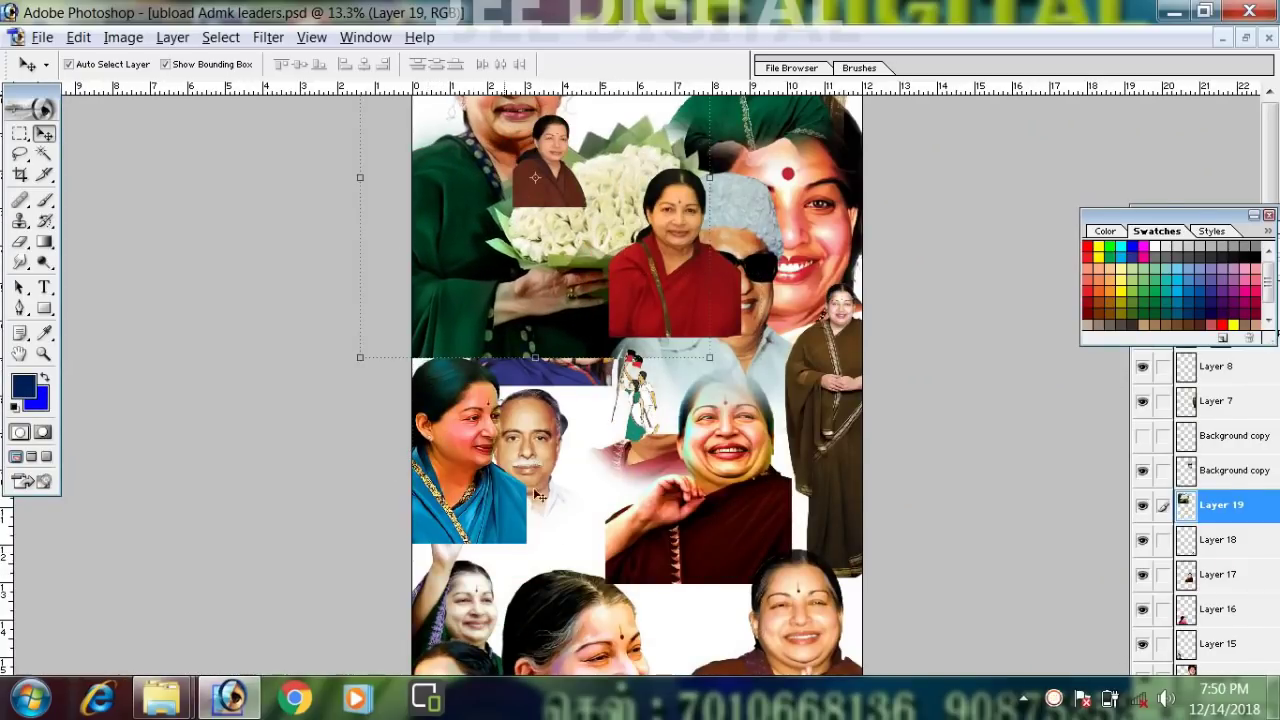
- Move the waving woman, the women in pink and purple and the laughing woman in maroon up from the lower part of the page
{"action": "left_click_drag", "start_coordinate": [459, 619], "coordinate": [561, 427]}
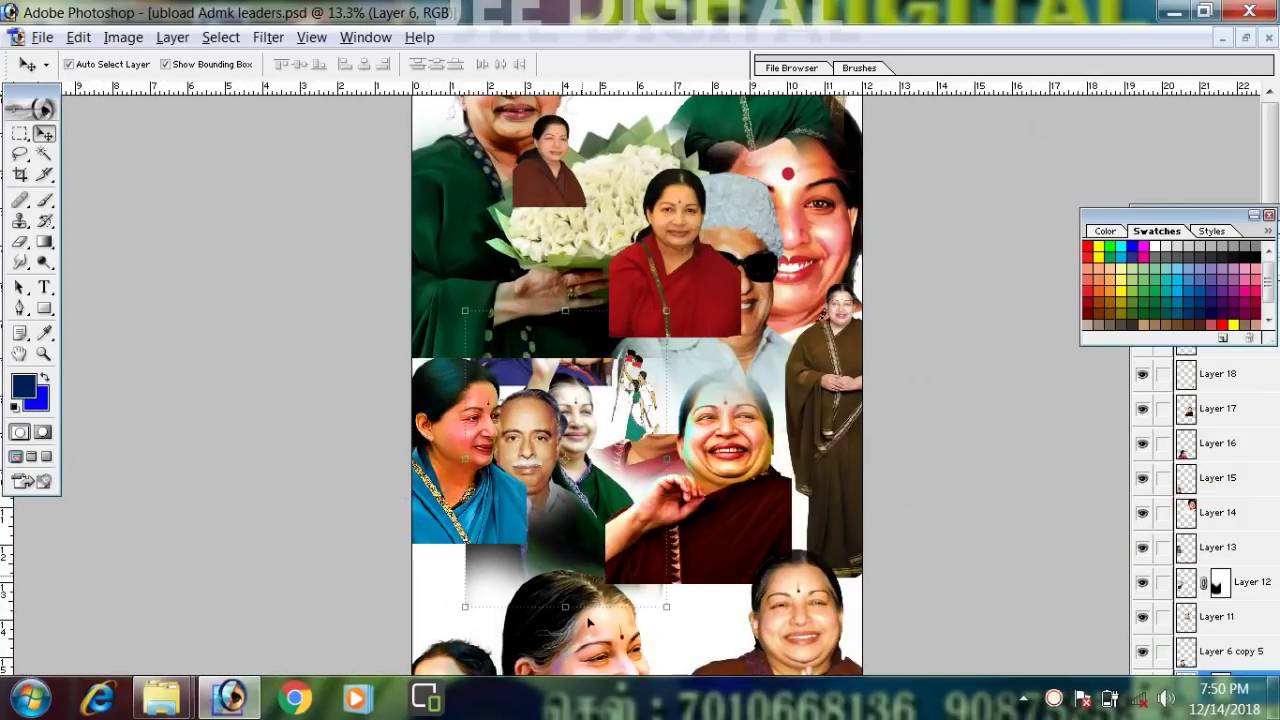
{"action": "left_click", "coordinate": [590, 643]}
{"action": "left_click_drag", "start_coordinate": [590, 647], "coordinate": [709, 510]}
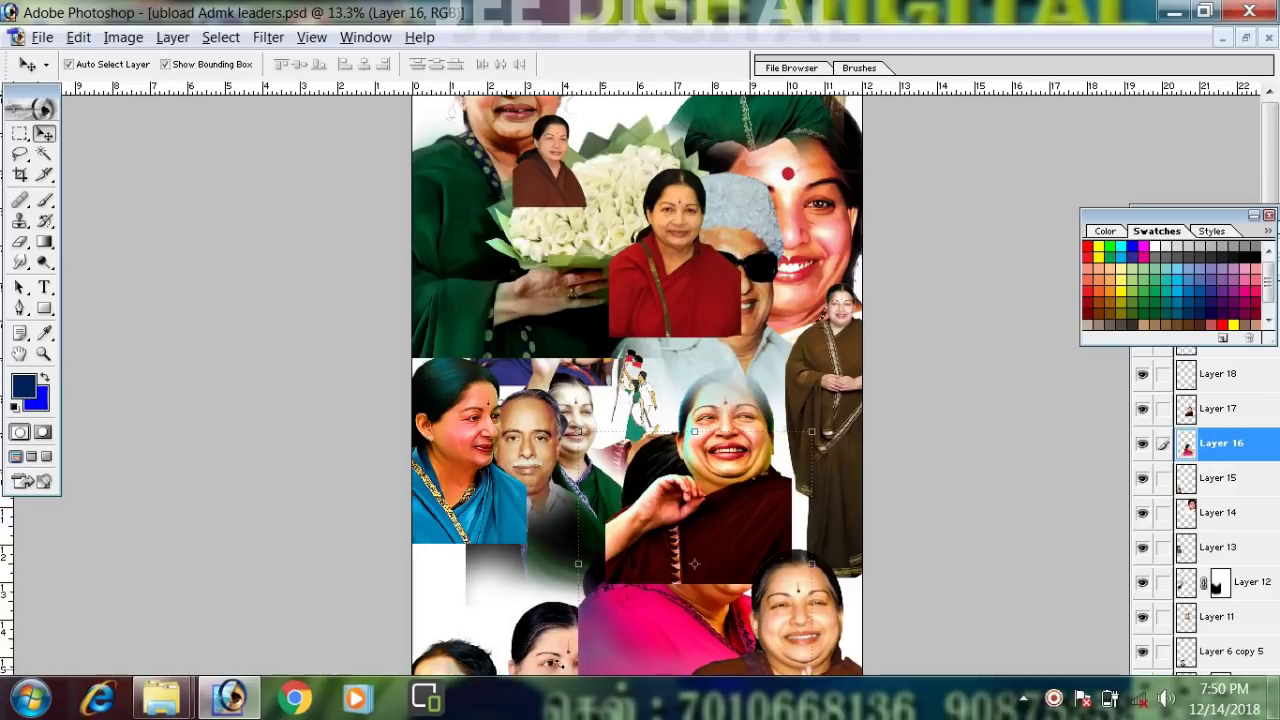
{"action": "left_click", "coordinate": [540, 652]}
{"action": "left_click_drag", "start_coordinate": [540, 652], "coordinate": [512, 500]}
{"action": "left_click_drag", "start_coordinate": [457, 665], "coordinate": [478, 509]}
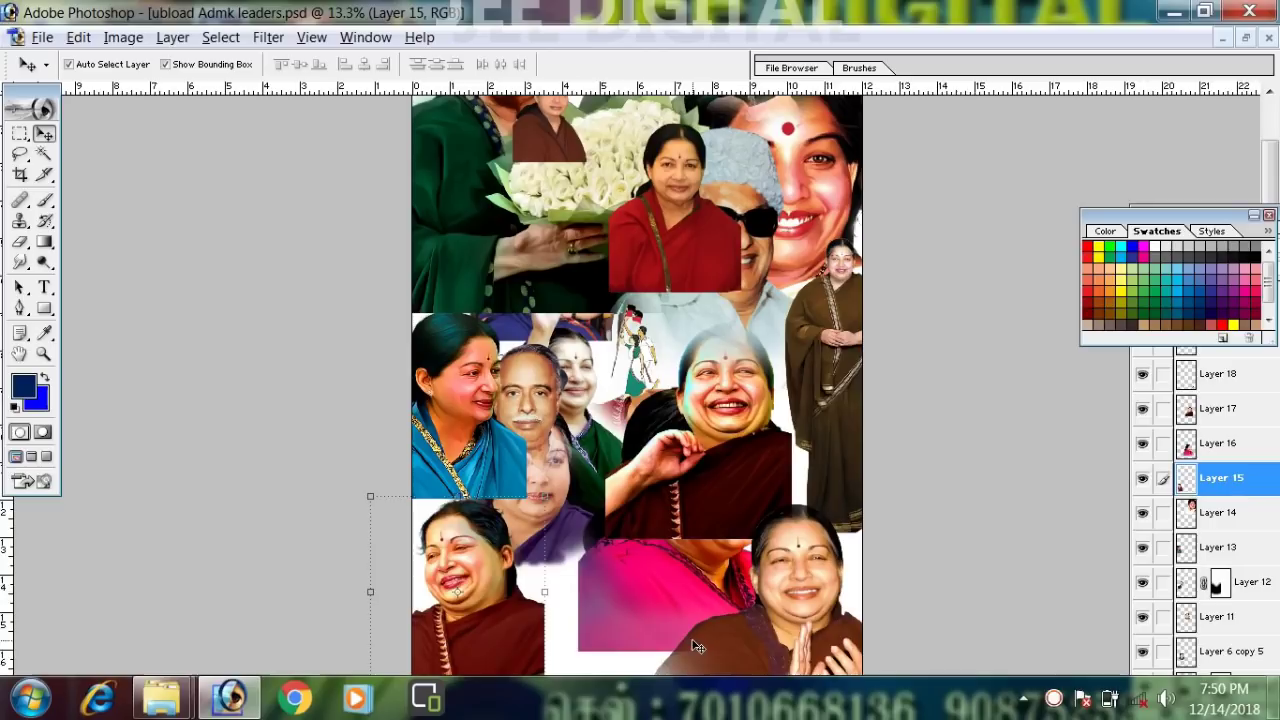
{"action": "scroll", "coordinate": [697, 647], "scroll_direction": "up", "scroll_amount": 1}
{"action": "key", "text": "ctrl+minus"}
{"action": "key", "text": "ctrl+minus"}
{"action": "key", "text": "ctrl+plus"}
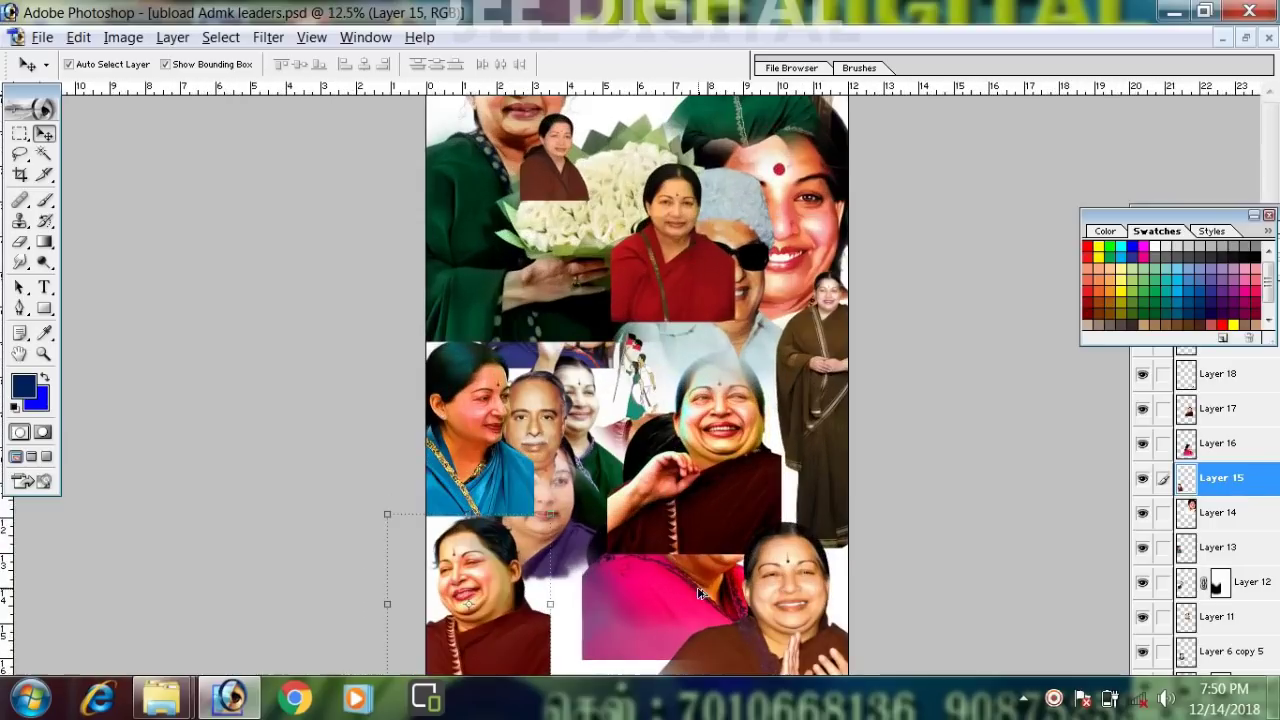
- Minimize Photoshop and open the All politis leaders folder on Local Disk (D:) in Windows Explorer
{"action": "left_click", "coordinate": [1186, 13]}
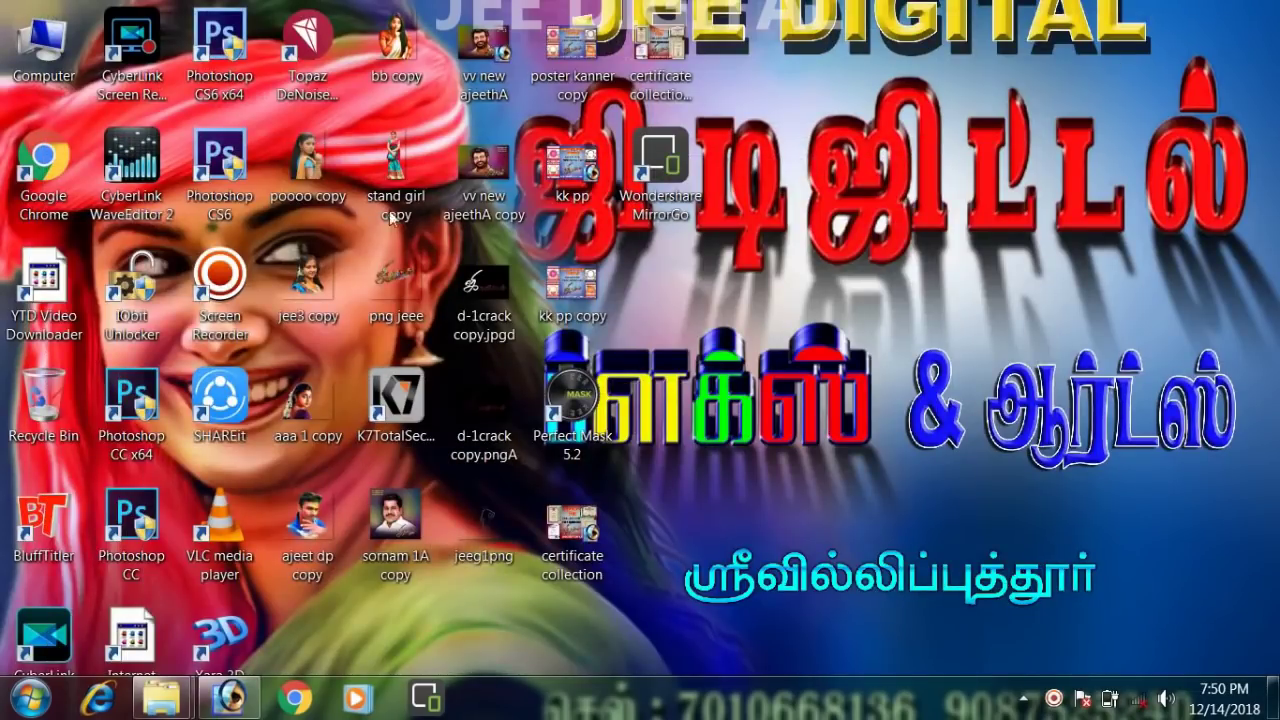
{"action": "double_click", "coordinate": [46, 40]}
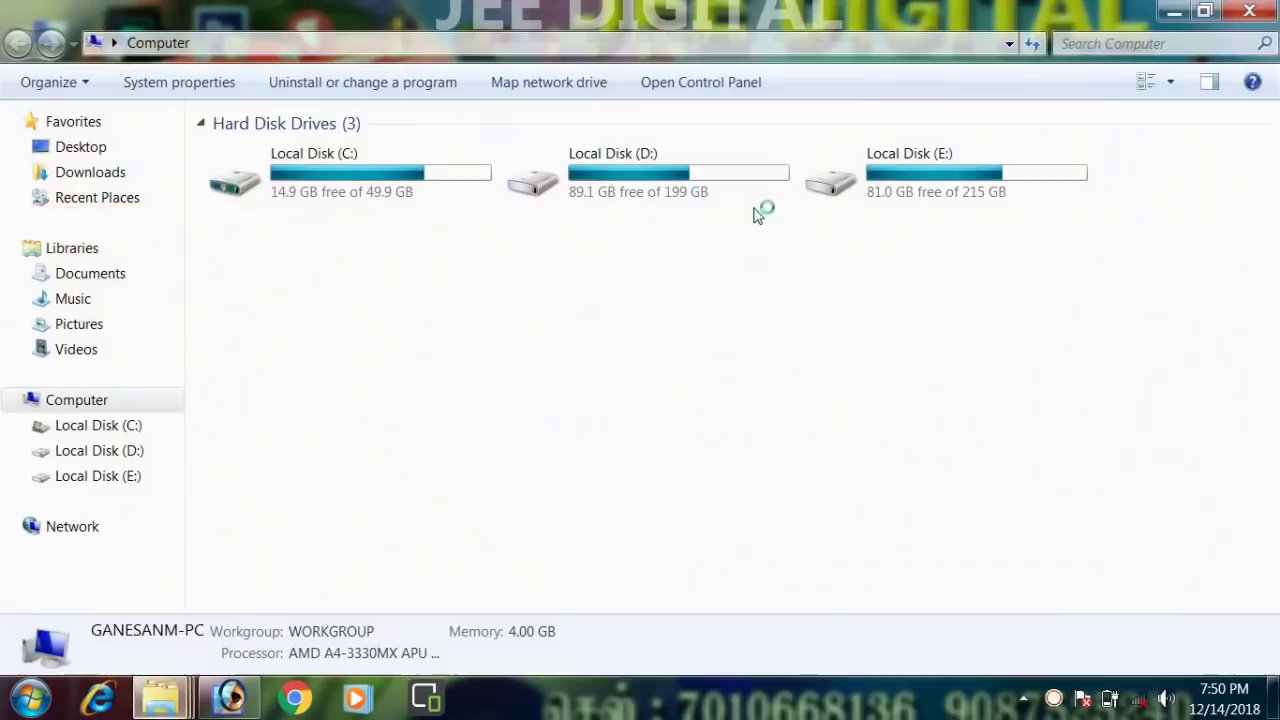
{"action": "double_click", "coordinate": [650, 172]}
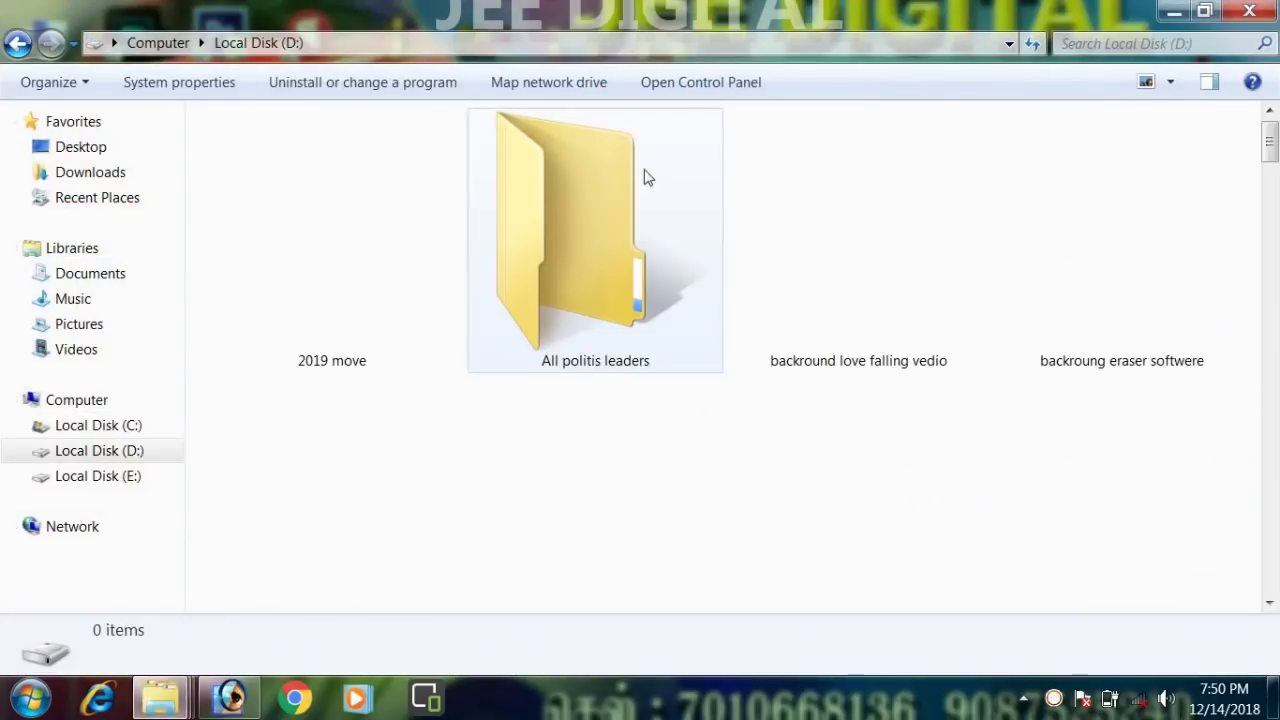
{"action": "left_click", "coordinate": [560, 287]}
{"action": "double_click", "coordinate": [560, 287]}
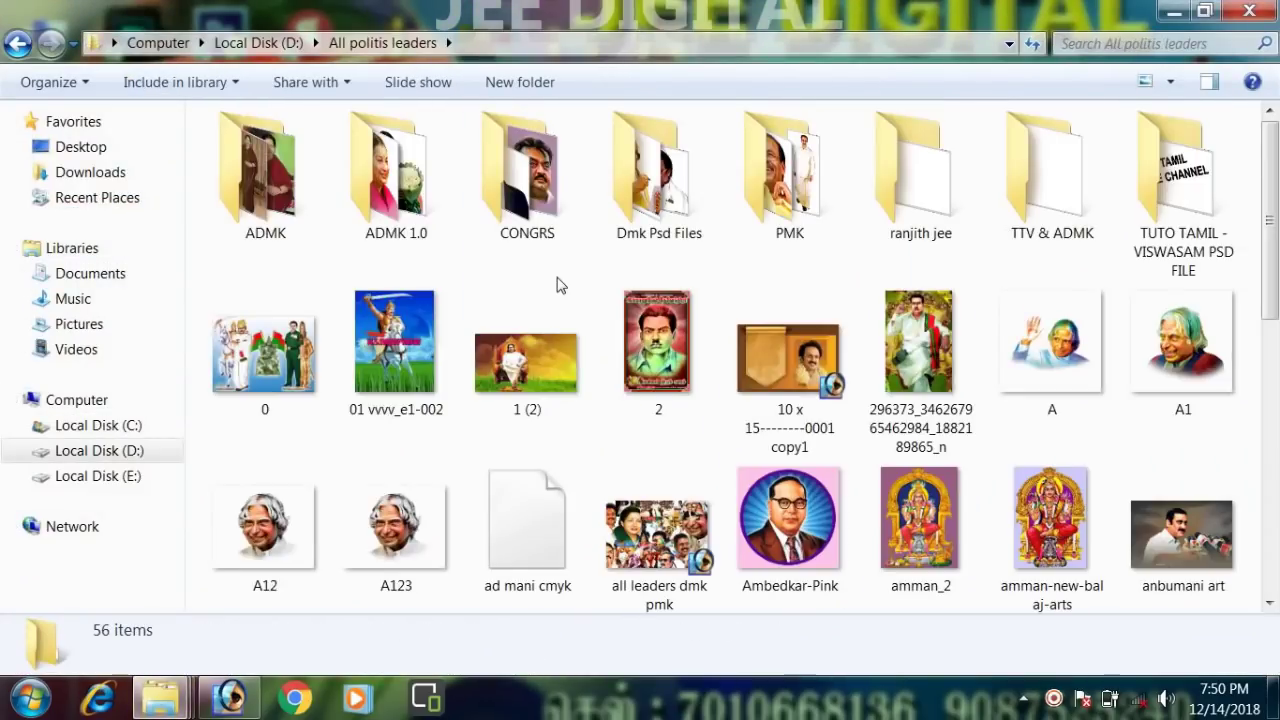
- Look through the subfolders, pictures and PSD files in the All politis leaders folder
{"action": "left_click", "coordinate": [631, 219]}
{"action": "scroll", "coordinate": [631, 219], "scroll_direction": "down", "scroll_amount": 3}
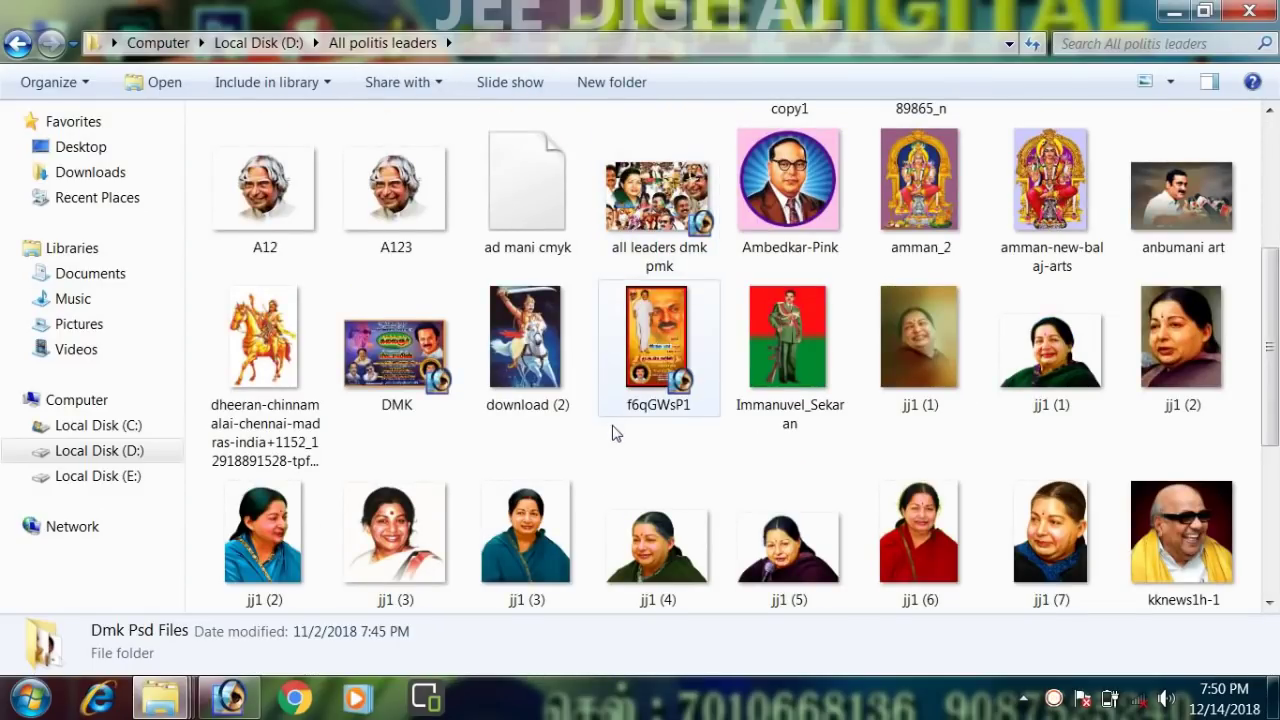
{"action": "scroll", "coordinate": [615, 430], "scroll_direction": "down", "scroll_amount": 3}
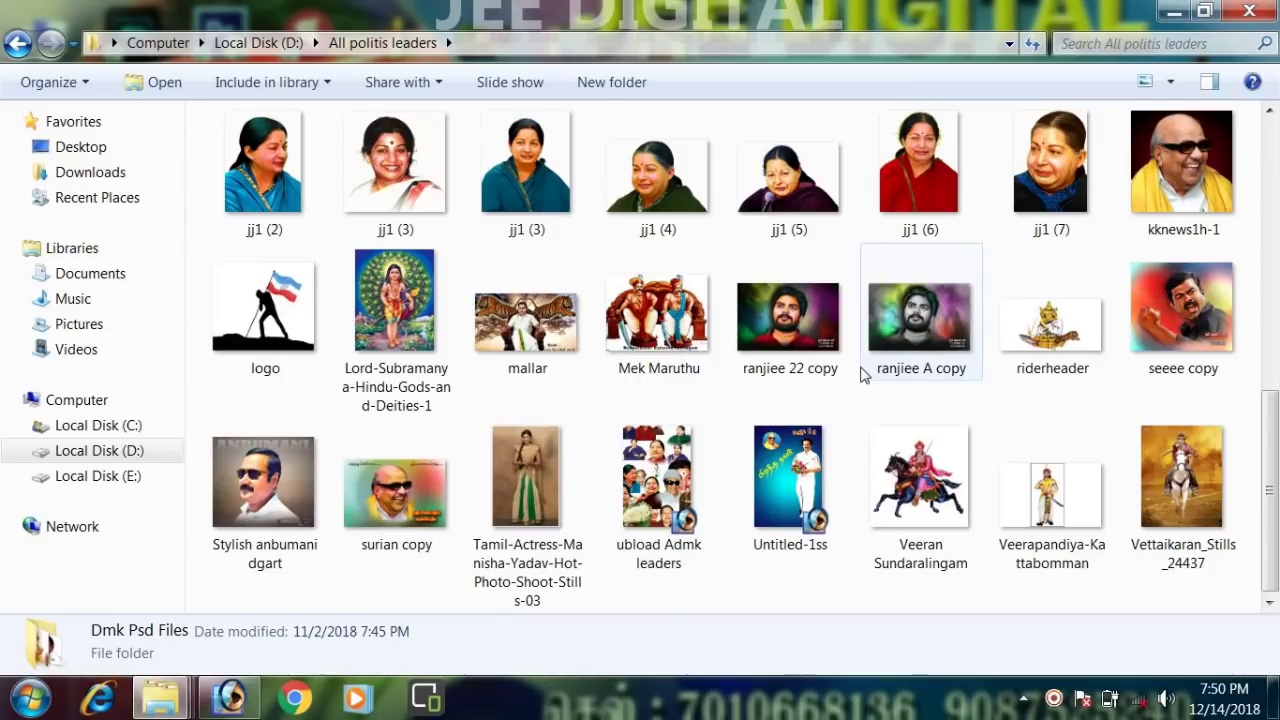
{"action": "scroll", "coordinate": [866, 374], "scroll_direction": "up", "scroll_amount": 3}
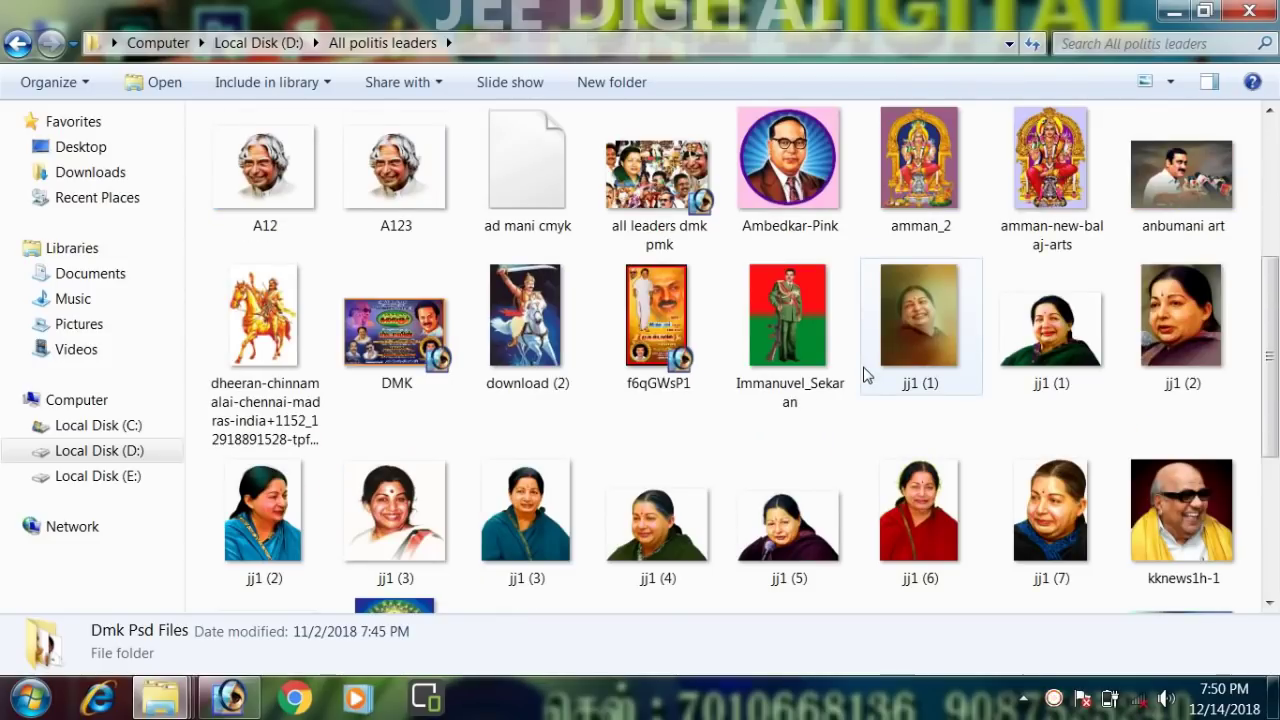
{"action": "scroll", "coordinate": [866, 374], "scroll_direction": "up", "scroll_amount": 4}
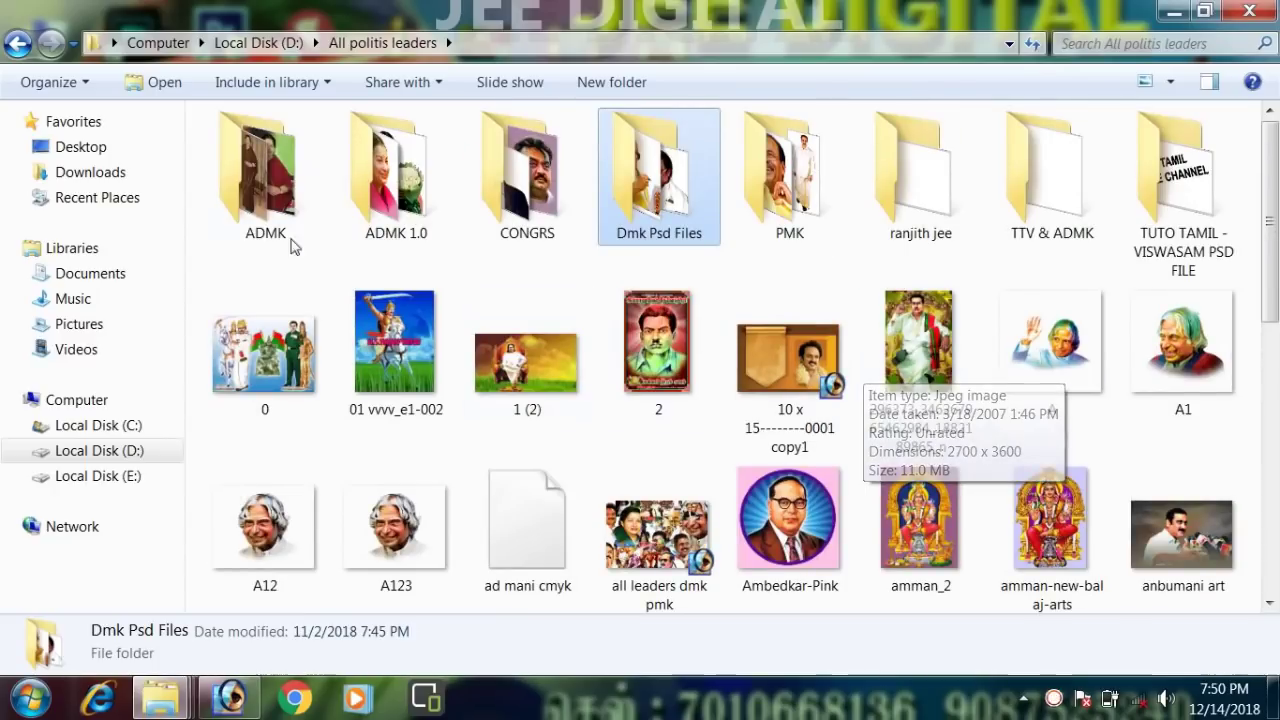
- Open the ADMK folder, look over its photos and go into its NEW STILL subfolder
{"action": "double_click", "coordinate": [281, 192]}
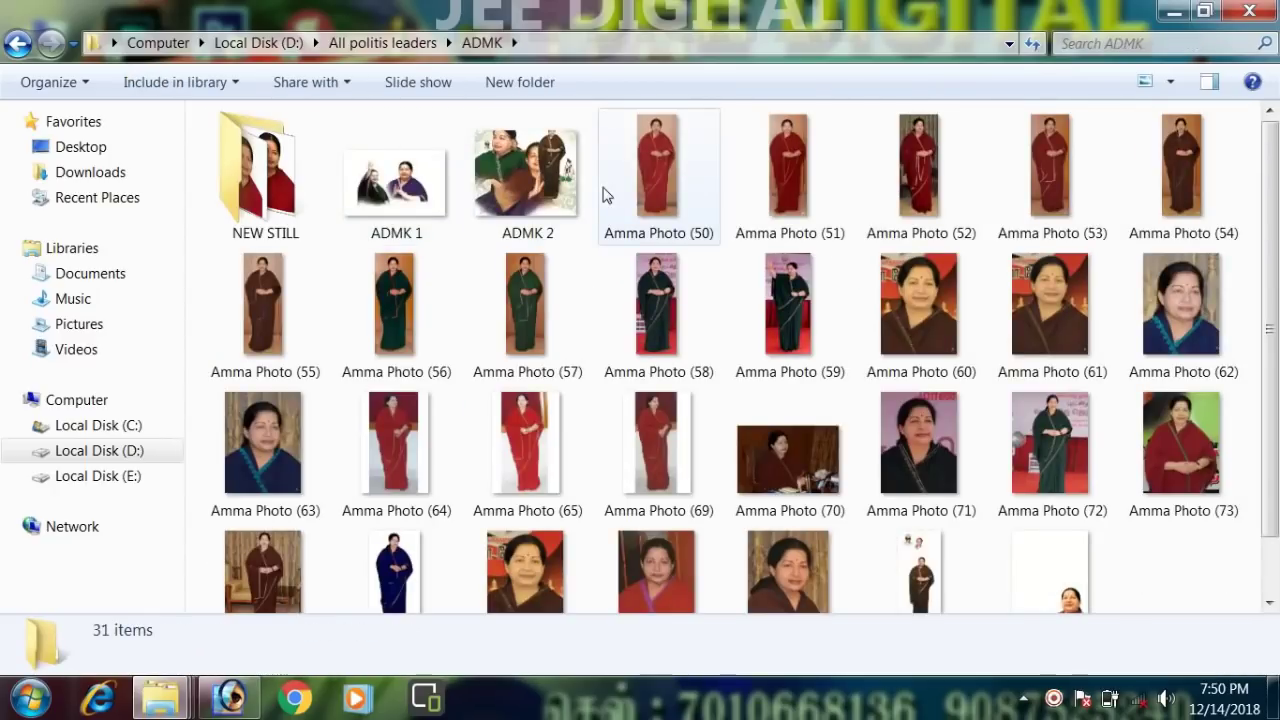
{"action": "left_click", "coordinate": [807, 383]}
{"action": "scroll", "coordinate": [807, 383], "scroll_direction": "down", "scroll_amount": 1}
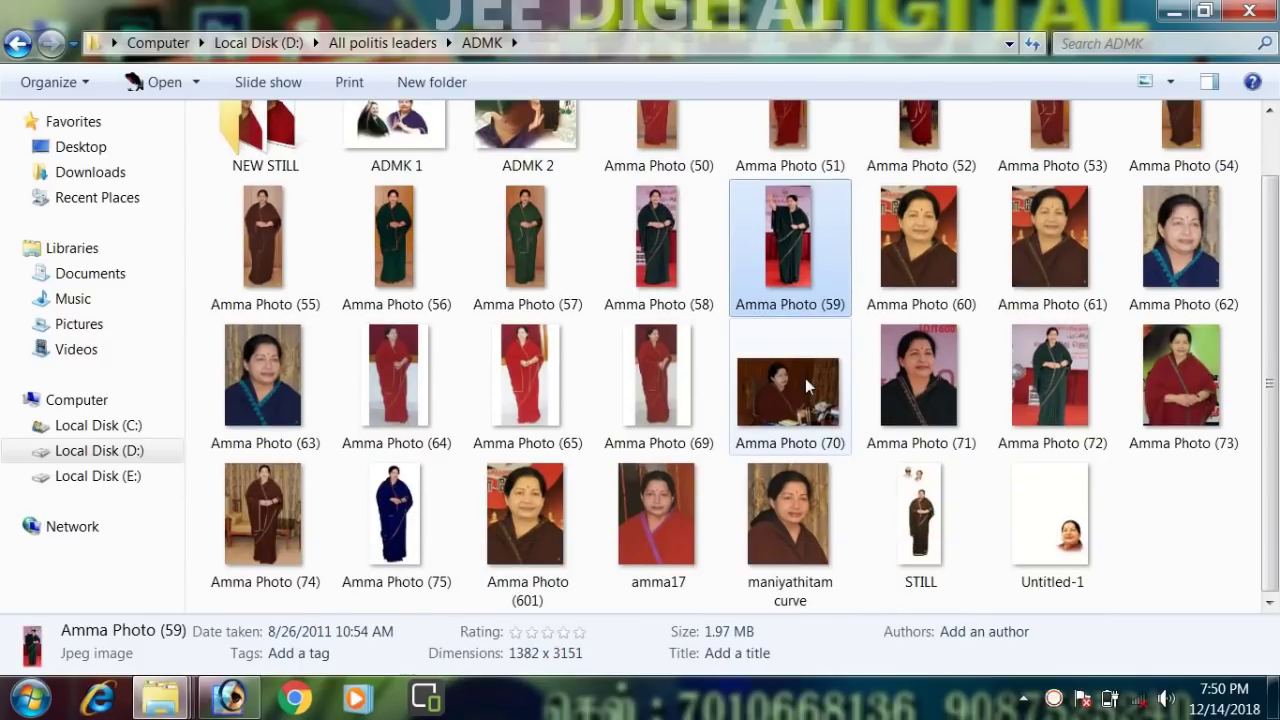
{"action": "left_click", "coordinate": [271, 166]}
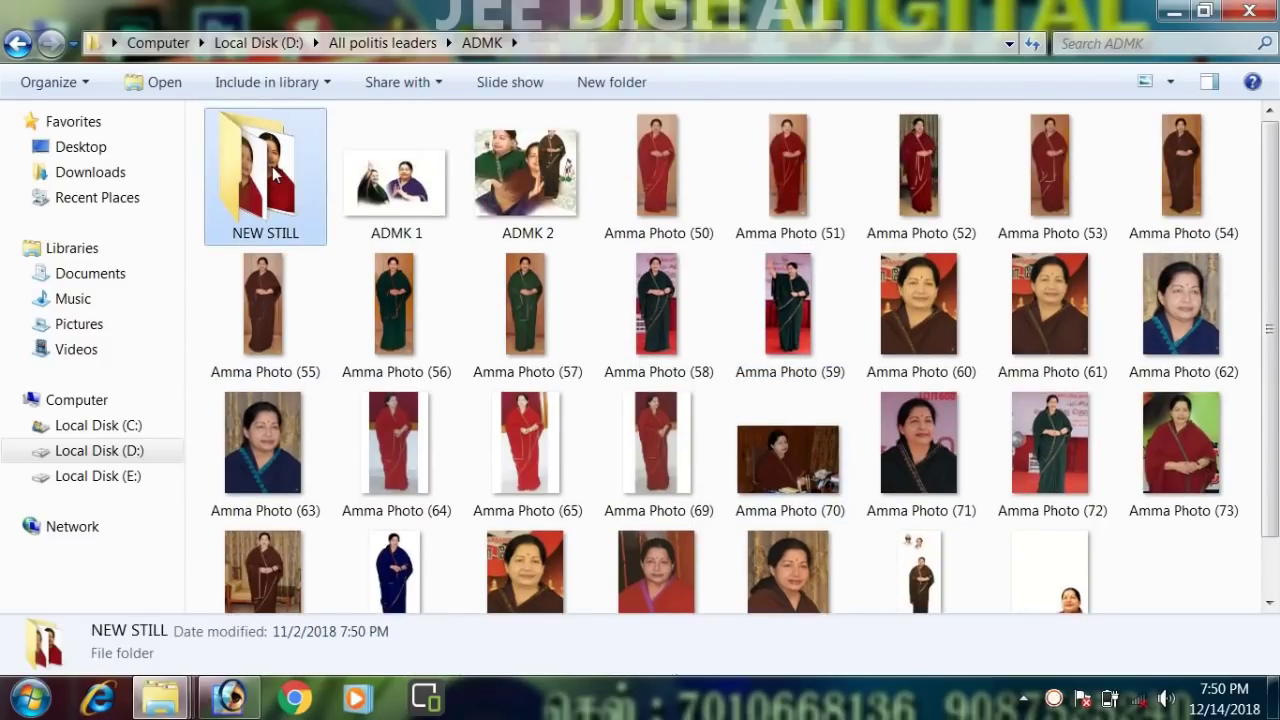
{"action": "double_click", "coordinate": [274, 174]}
- Open Amma Photo (12), (15), (30) and (32) from NEW STILL in Photoshop, returning to the folder after each one
{"action": "double_click", "coordinate": [311, 199]}
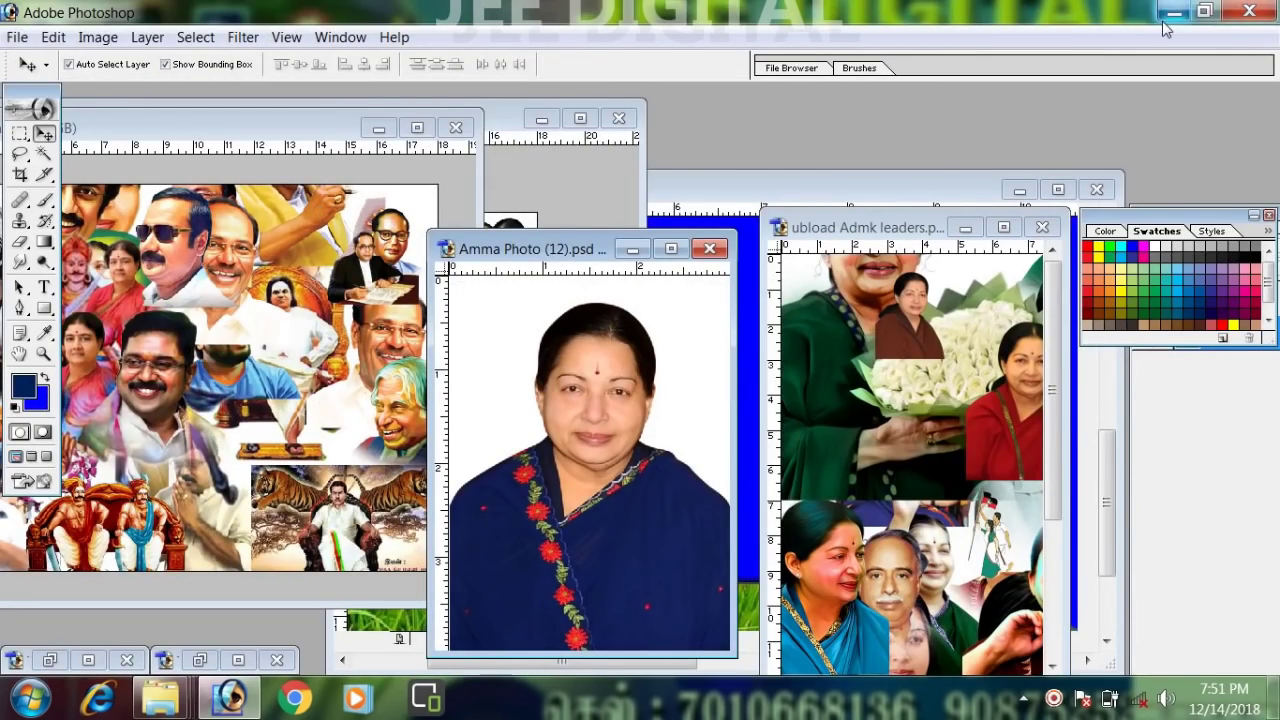
{"action": "left_click", "coordinate": [1174, 12]}
{"action": "left_click", "coordinate": [606, 270]}
{"action": "double_click", "coordinate": [606, 270]}
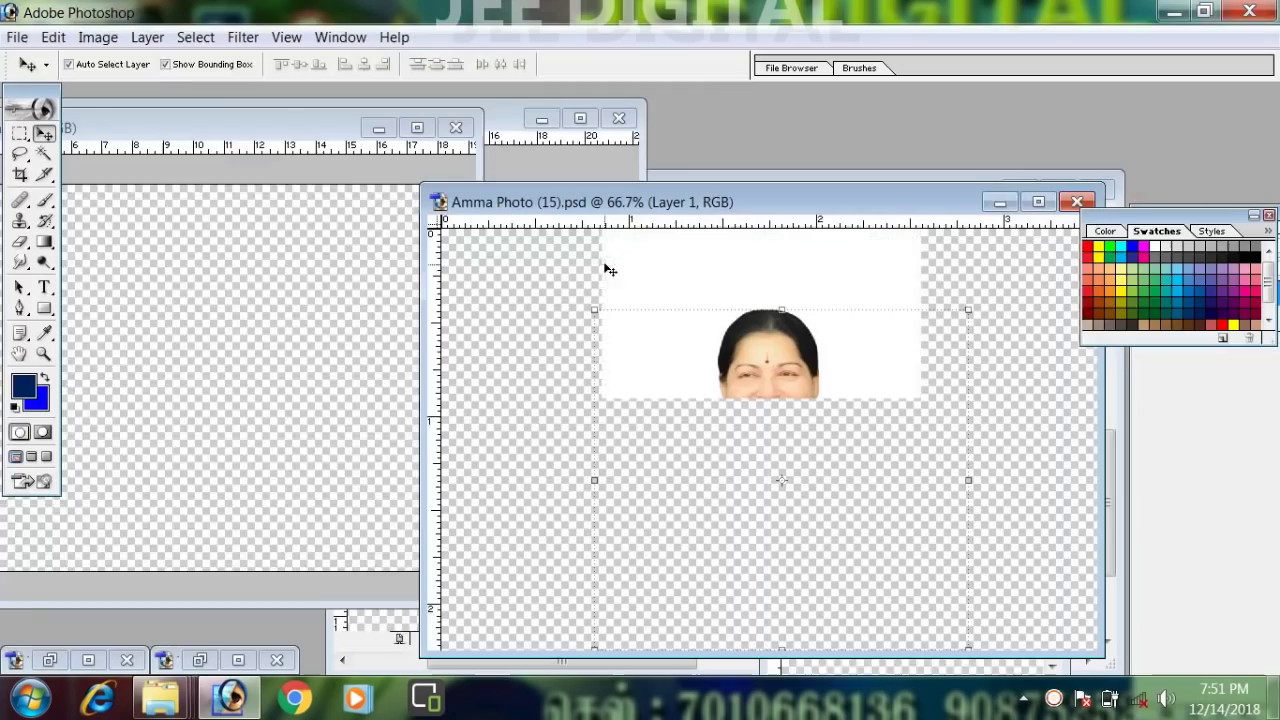
{"action": "left_click", "coordinate": [1174, 12]}
{"action": "double_click", "coordinate": [901, 249]}
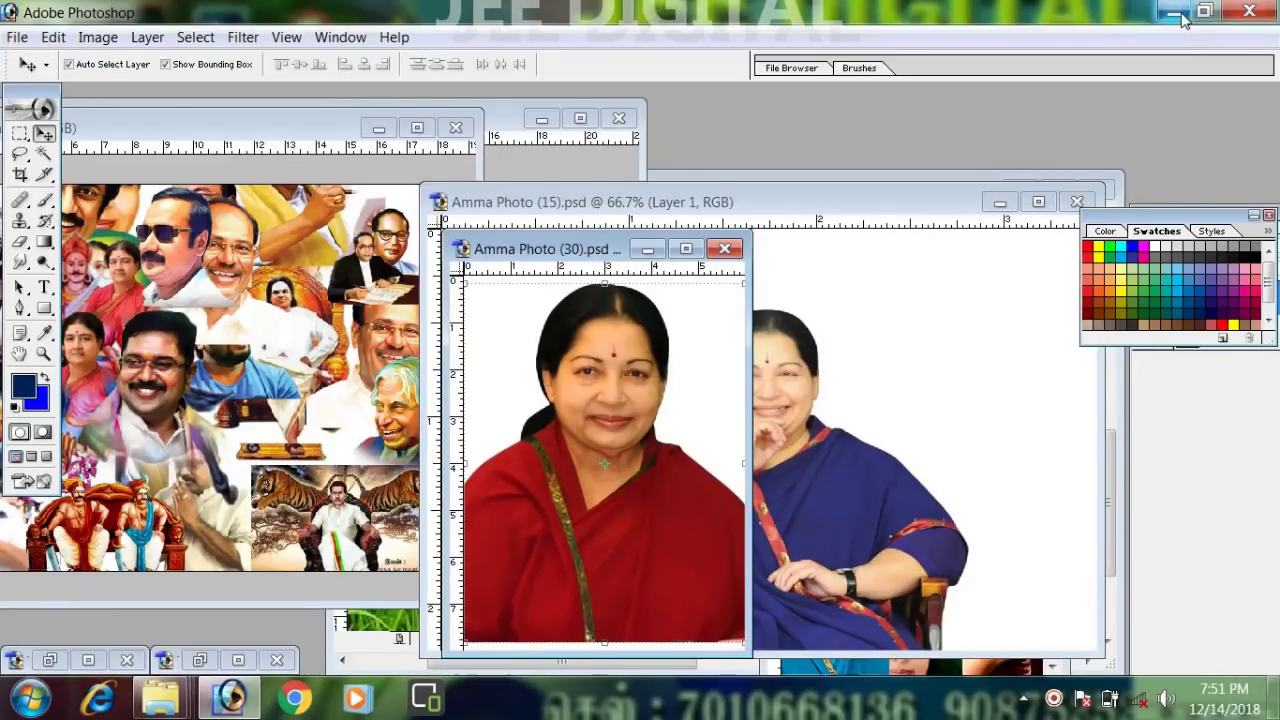
{"action": "left_click", "coordinate": [1176, 14]}
{"action": "double_click", "coordinate": [1072, 226]}
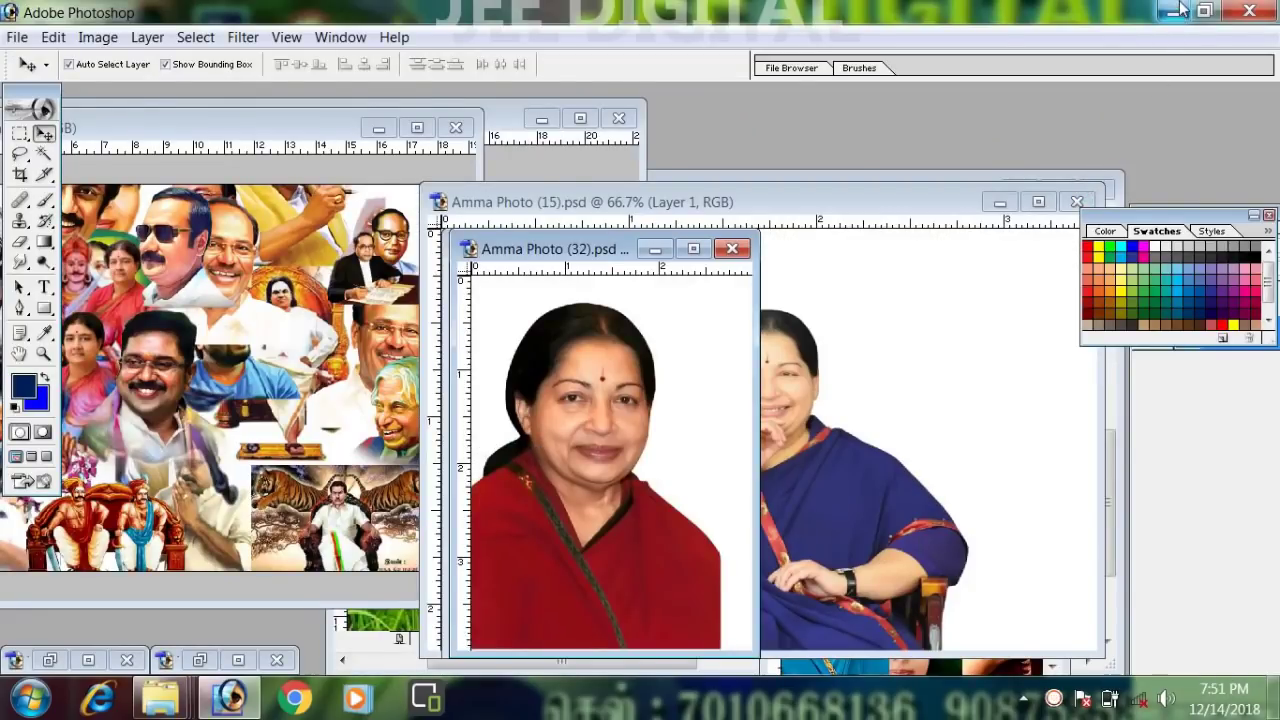
{"action": "left_click", "coordinate": [1174, 12]}
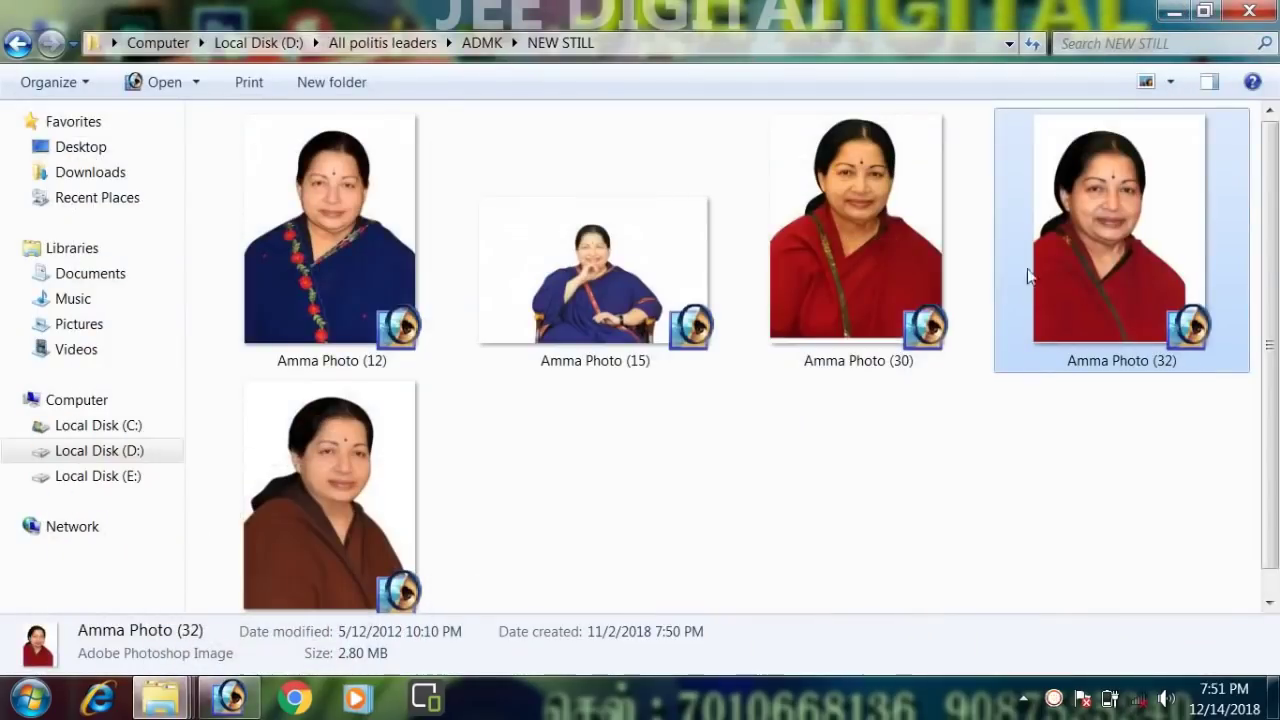
- Go back to the ADMK folder and page through its photos in the full-screen viewer, starting from Amma Photo (50)
{"action": "left_click", "coordinate": [17, 42]}
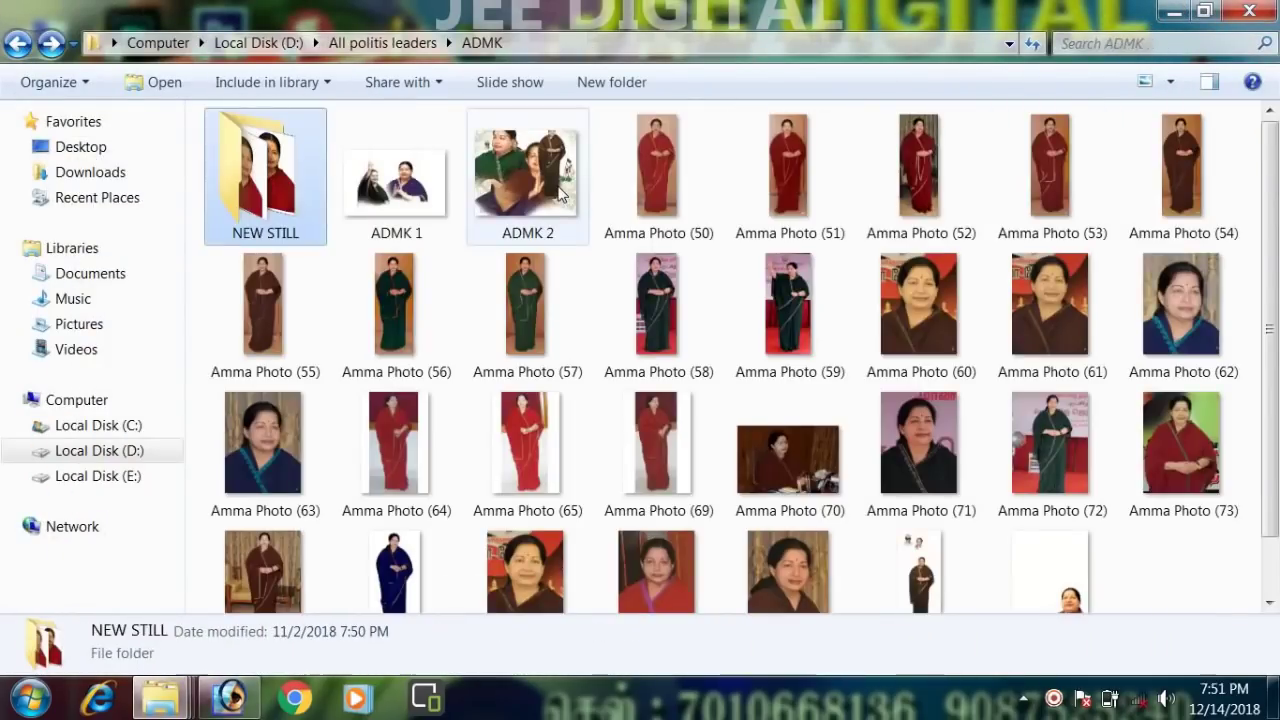
{"action": "left_click", "coordinate": [661, 183]}
{"action": "double_click", "coordinate": [661, 183]}
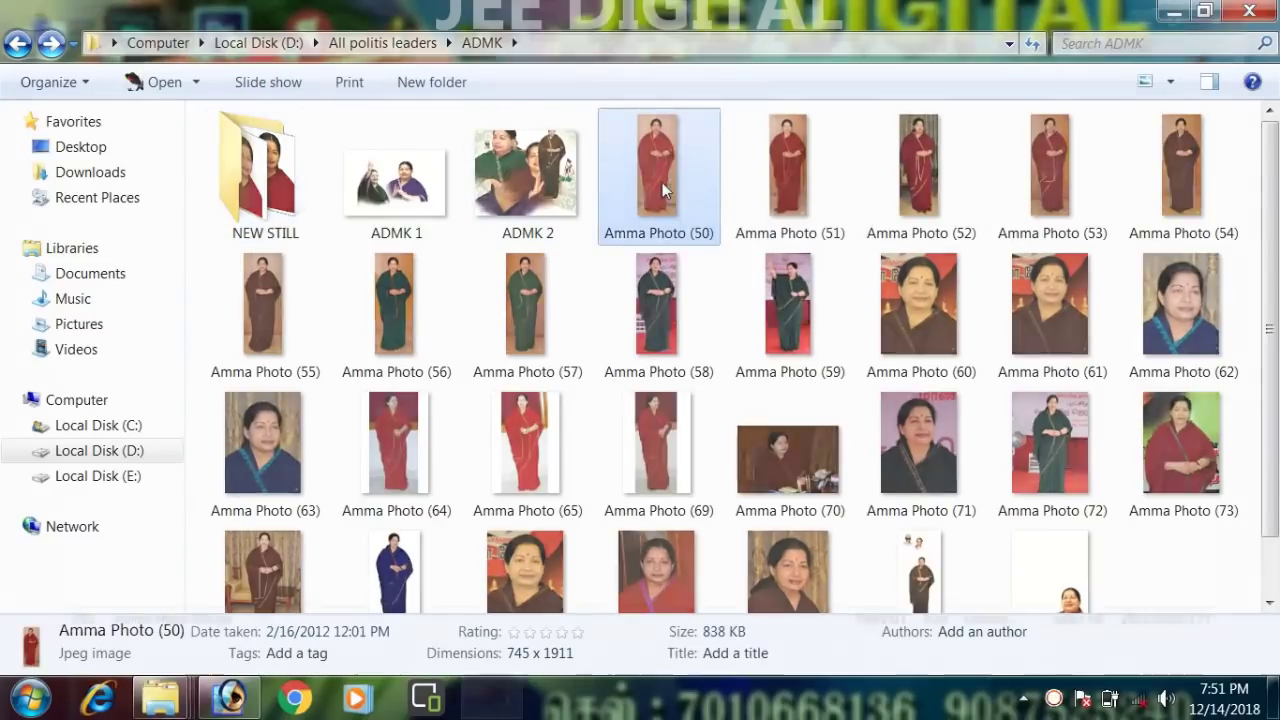
{"action": "key", "text": "Right"}
{"action": "key", "text": "Right"}
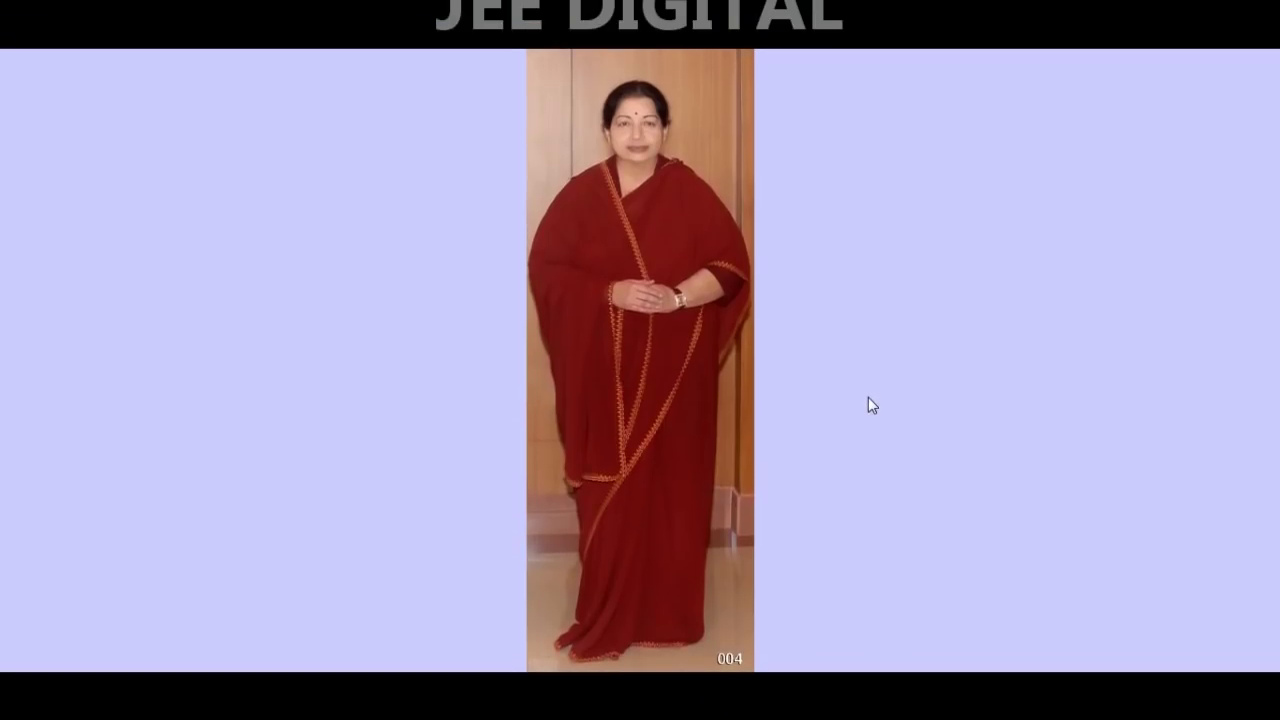
{"action": "key", "text": "Right"}
{"action": "key", "text": "Right"}
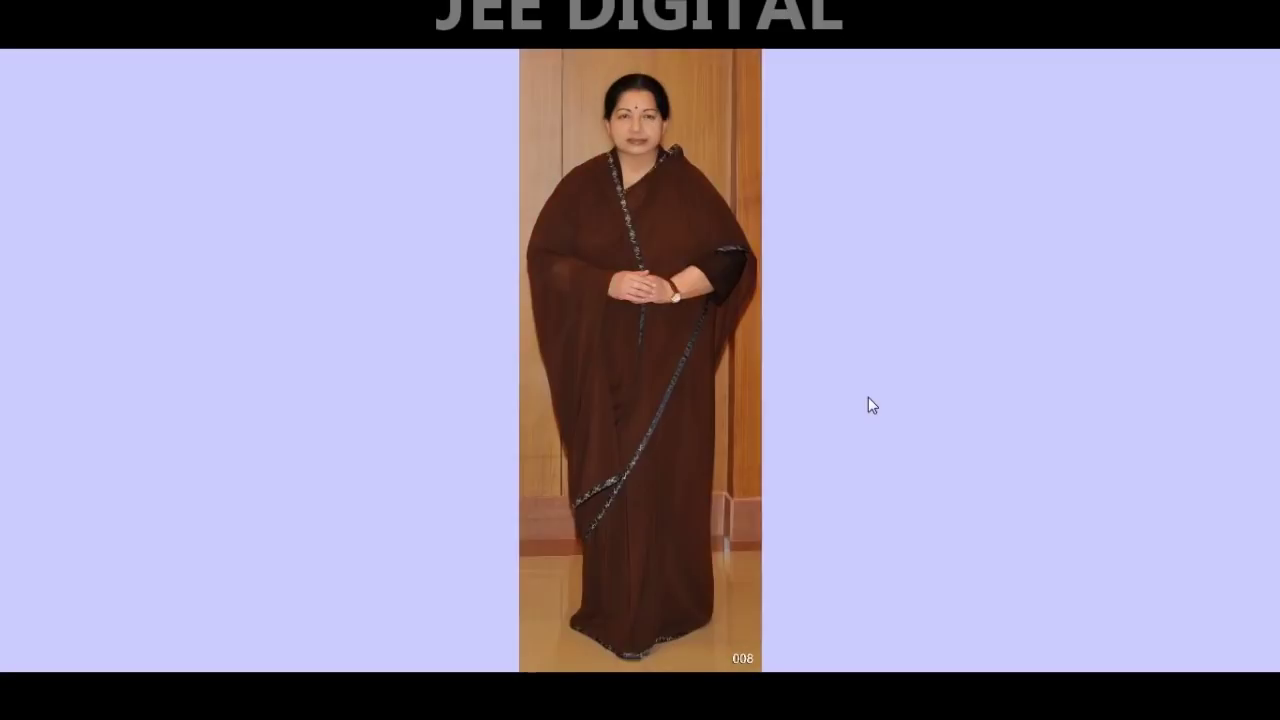
{"action": "key", "text": "Right"}
{"action": "key", "text": "Right"}
{"action": "key", "text": "Right"}
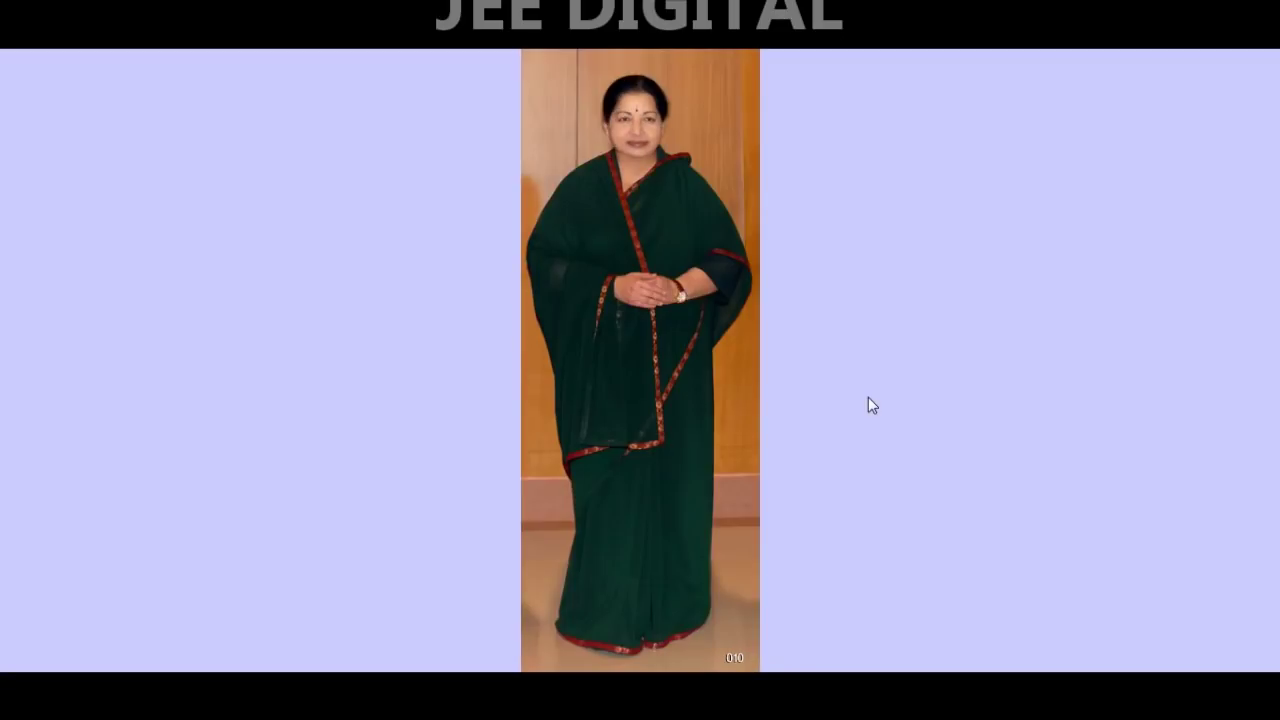
{"action": "key", "text": "Right"}
{"action": "key", "text": "Right"}
{"action": "key", "text": "Right"}
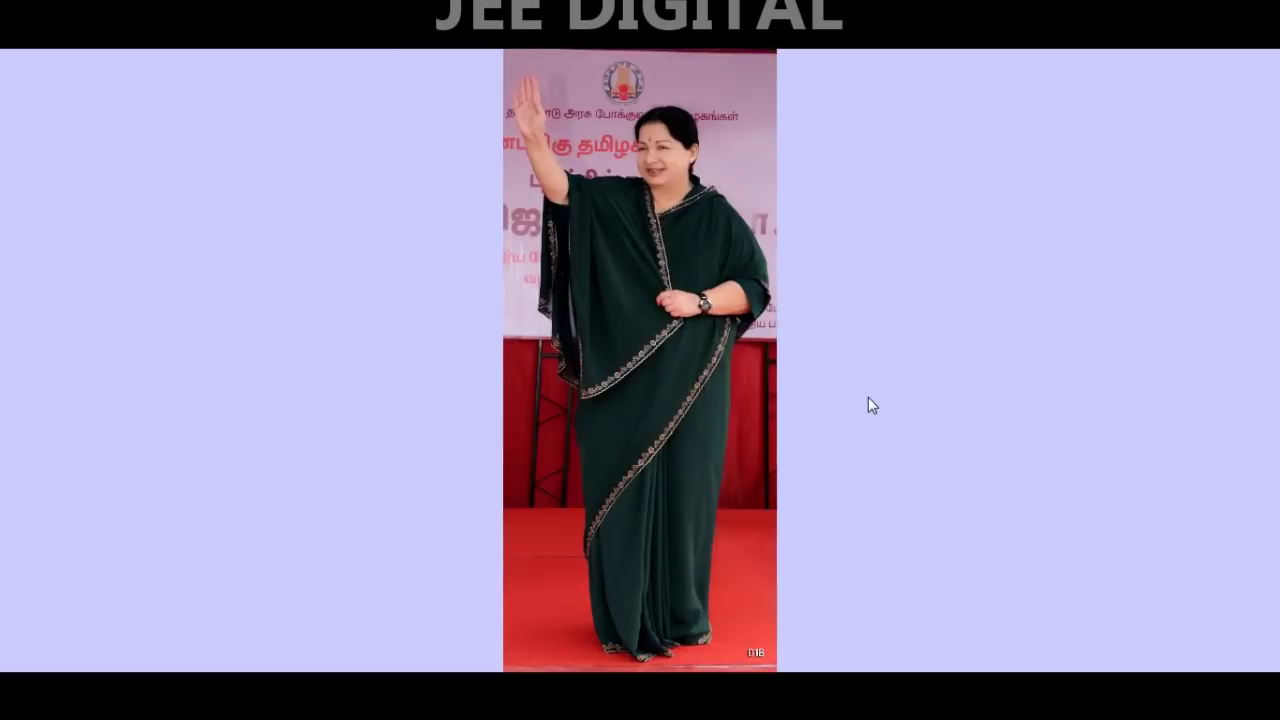
{"action": "key", "text": "Right"}
{"action": "key", "text": "Right"}
{"action": "key", "text": "Right"}
{"action": "key", "text": "Right"}
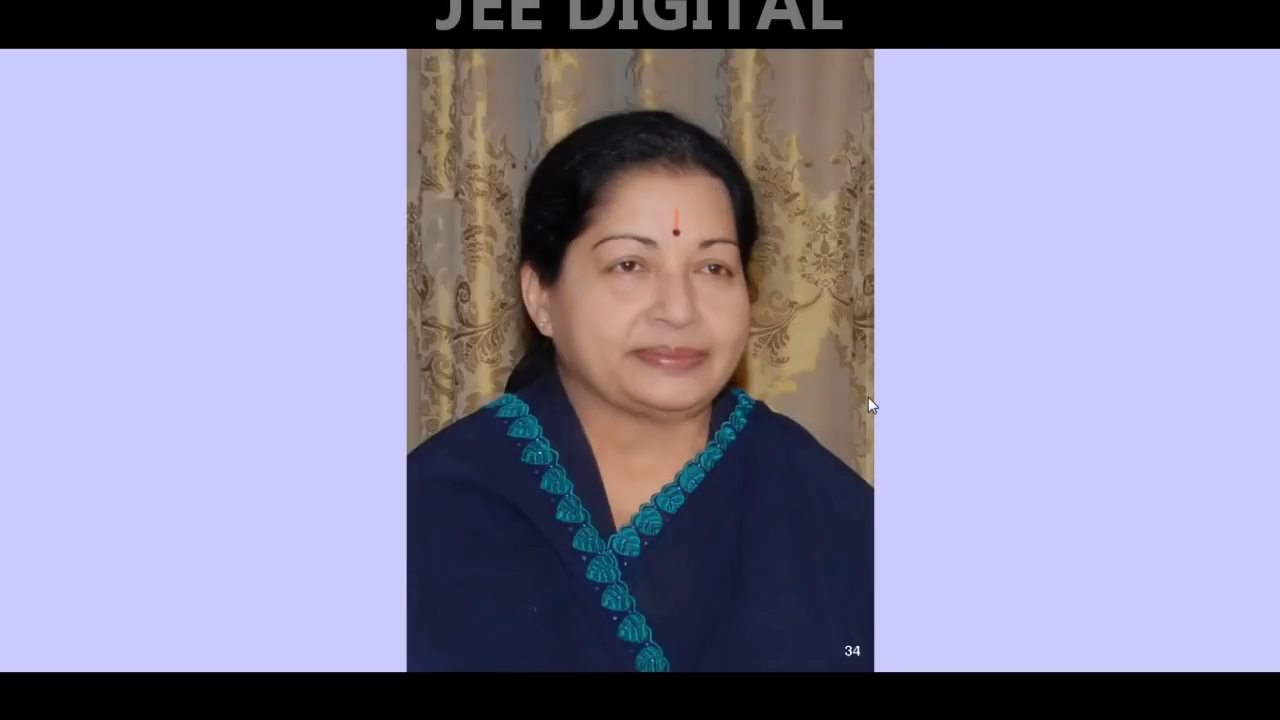
{"action": "key", "text": "Right"}
{"action": "key", "text": "Right"}
{"action": "key", "text": "Right"}
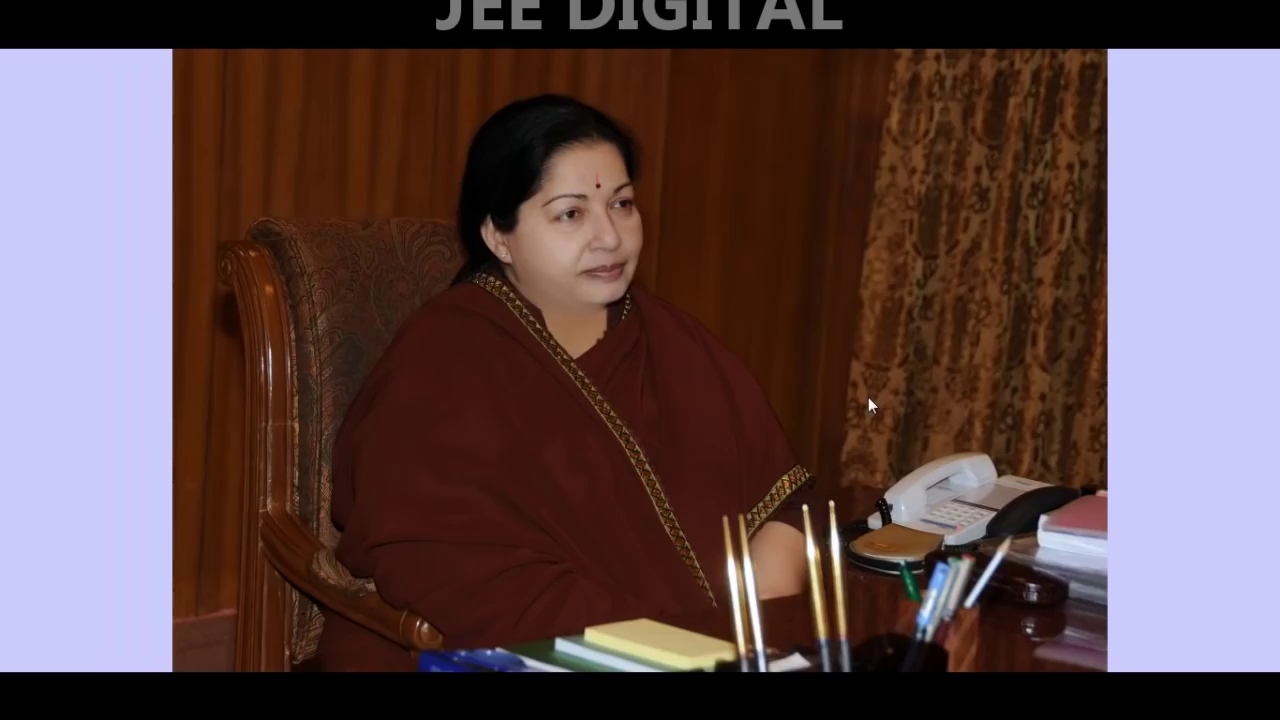
{"action": "key", "text": "Right"}
{"action": "key", "text": "Right"}
{"action": "key", "text": "Right"}
{"action": "key", "text": "Right"}
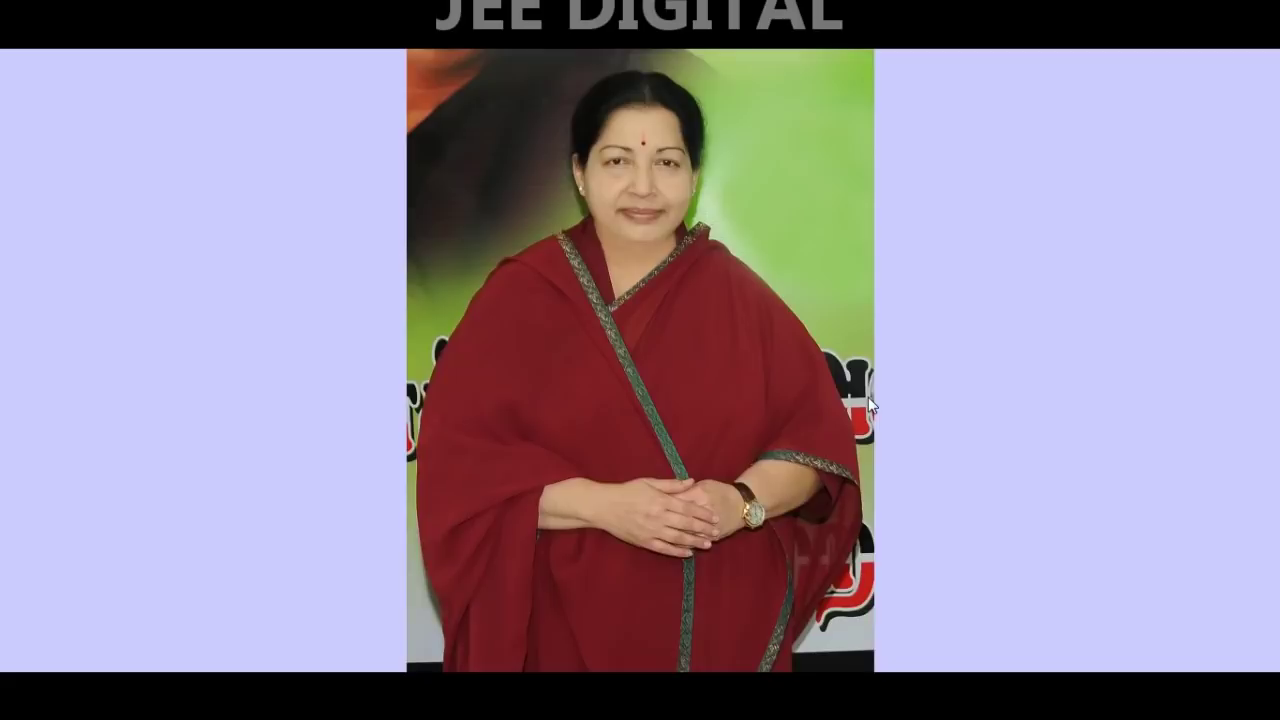